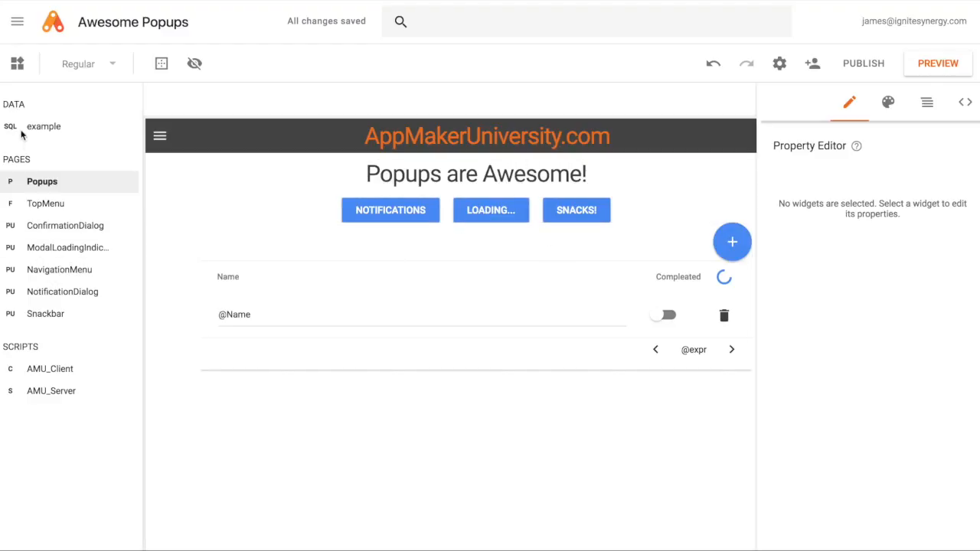
# Review the popup types offered when creating a new popup, and close the dialog without creating one
pyautogui.click(123, 161)
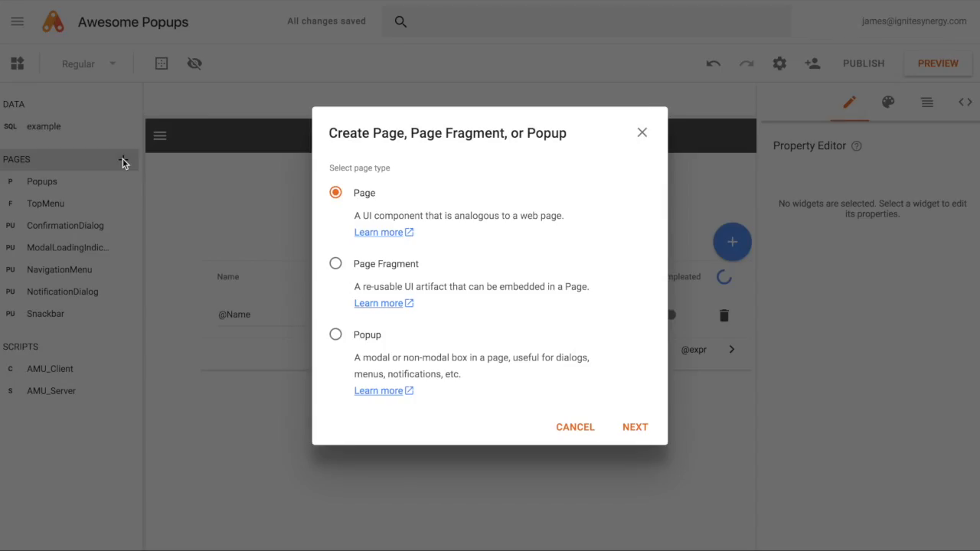
pyautogui.click(335, 334)
pyautogui.click(632, 430)
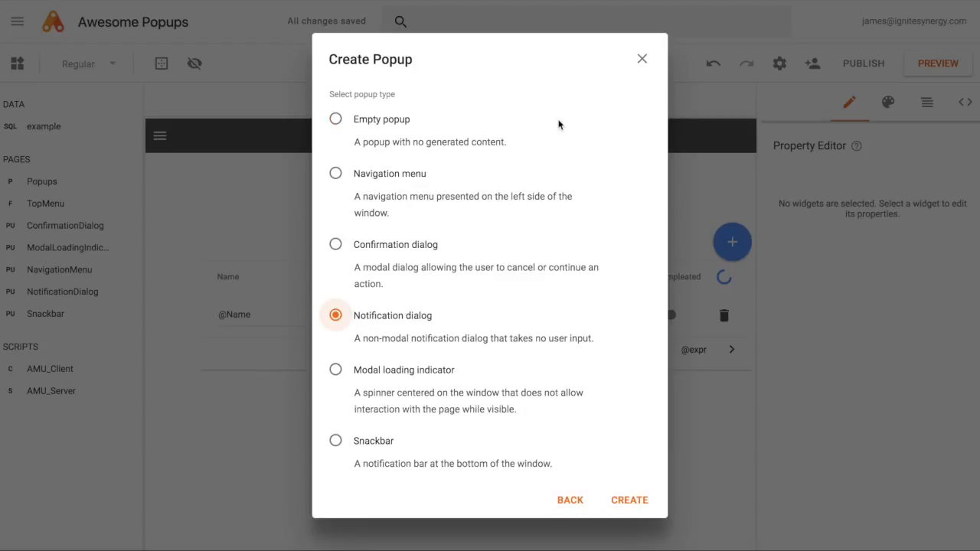
pyautogui.click(643, 61)
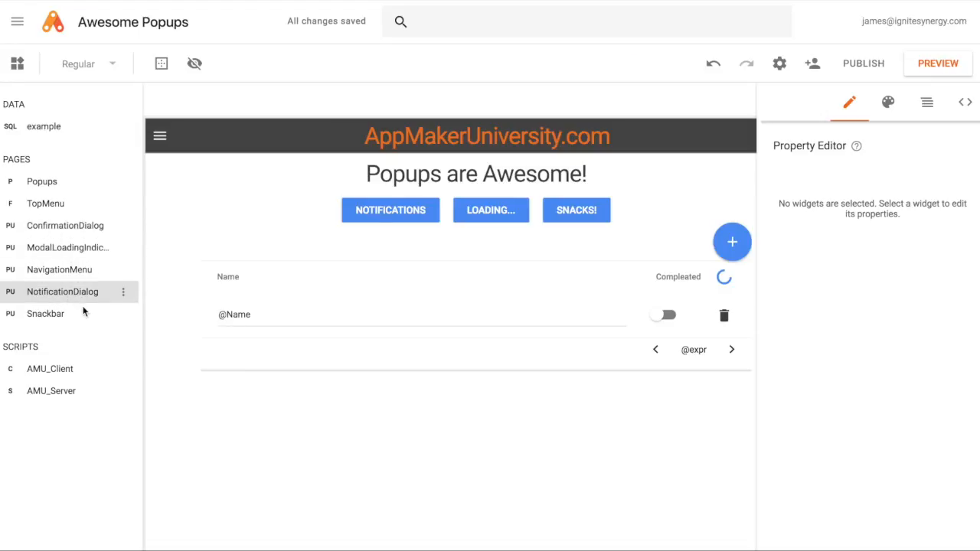
# Open the NotificationDialog popup and inspect the properties of its title label and its Body panel
pyautogui.click(61, 298)
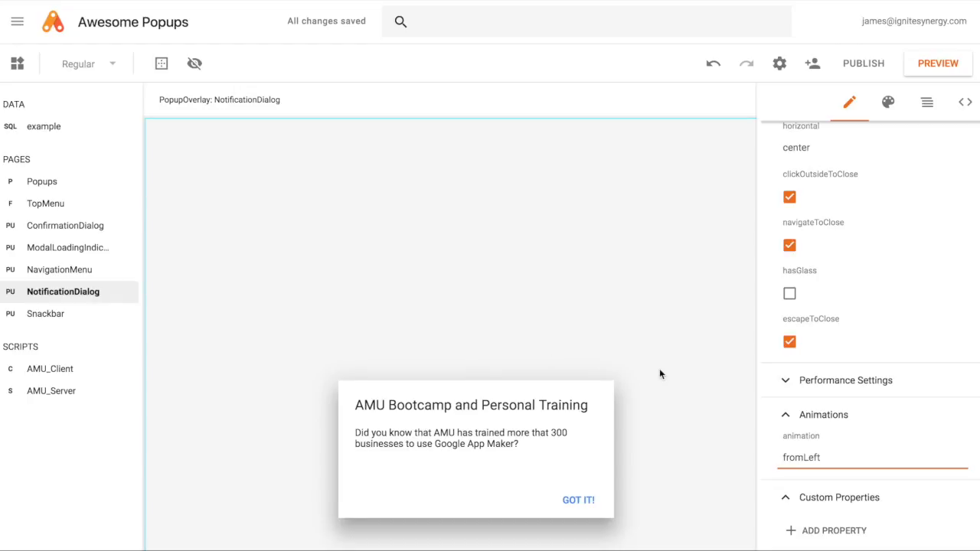
pyautogui.scroll(-5, 660, 374)
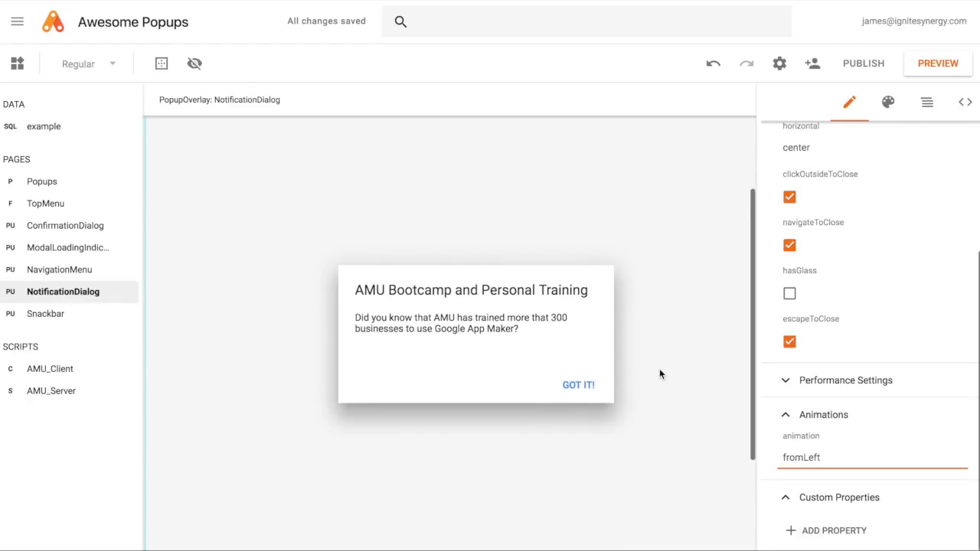
pyautogui.scroll(2, 660, 374)
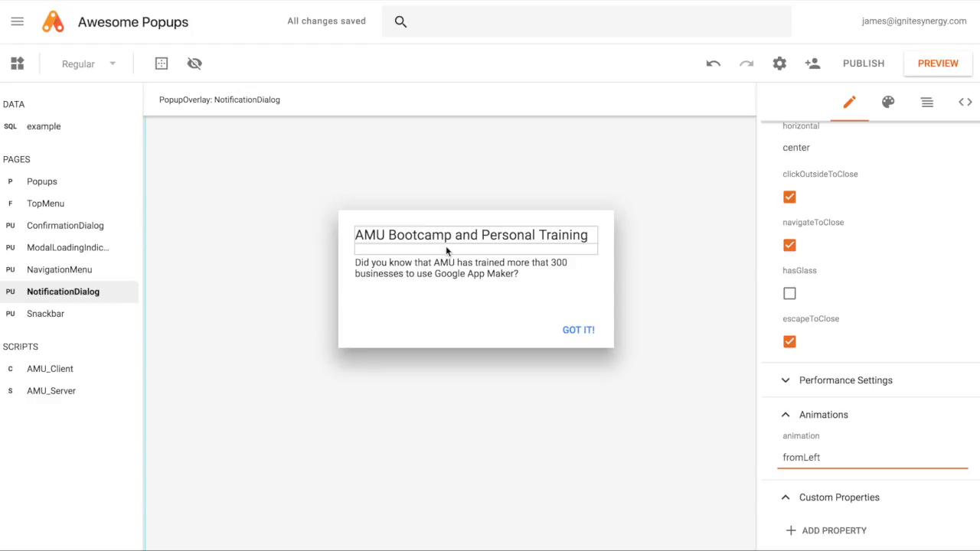
pyautogui.click(485, 247)
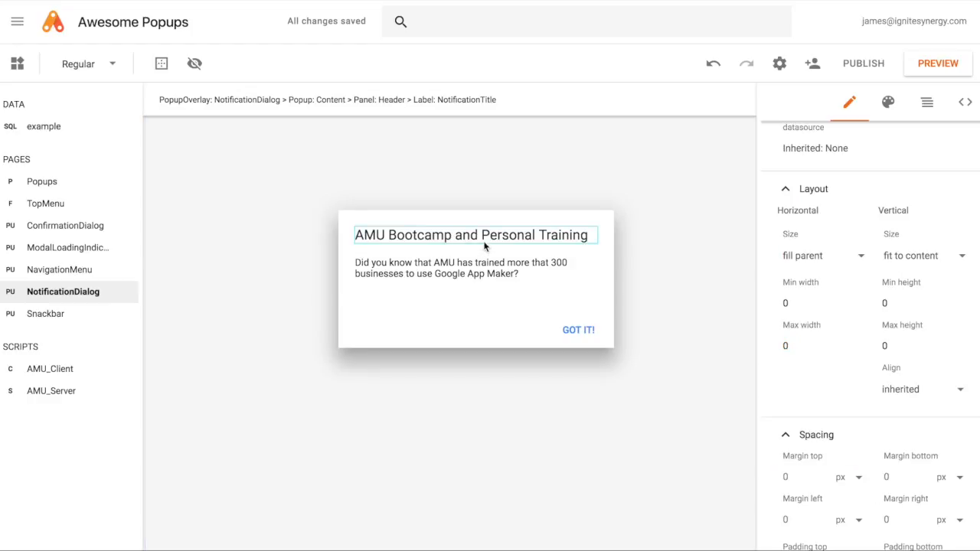
pyautogui.moveTo(825, 281)
pyautogui.scroll(2, 825, 284)
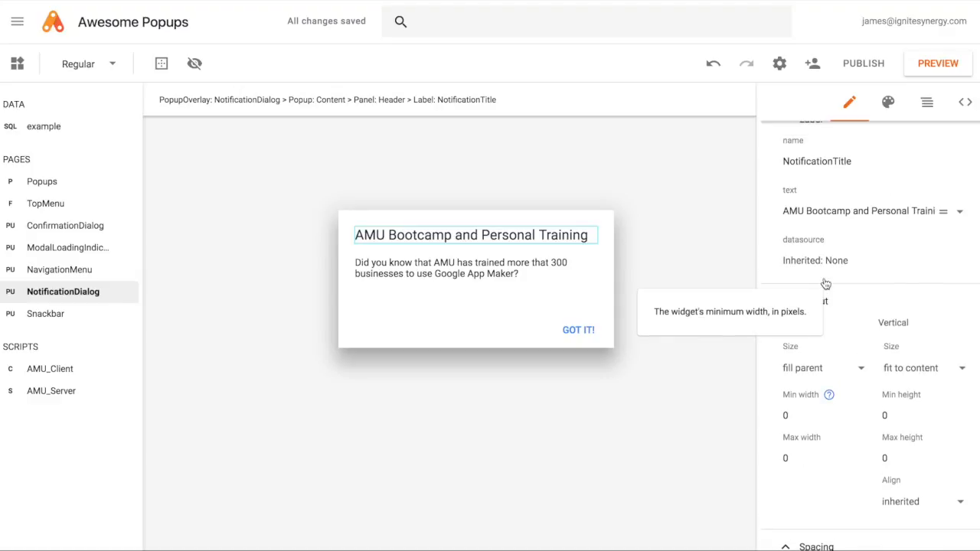
pyautogui.scroll(2, 826, 284)
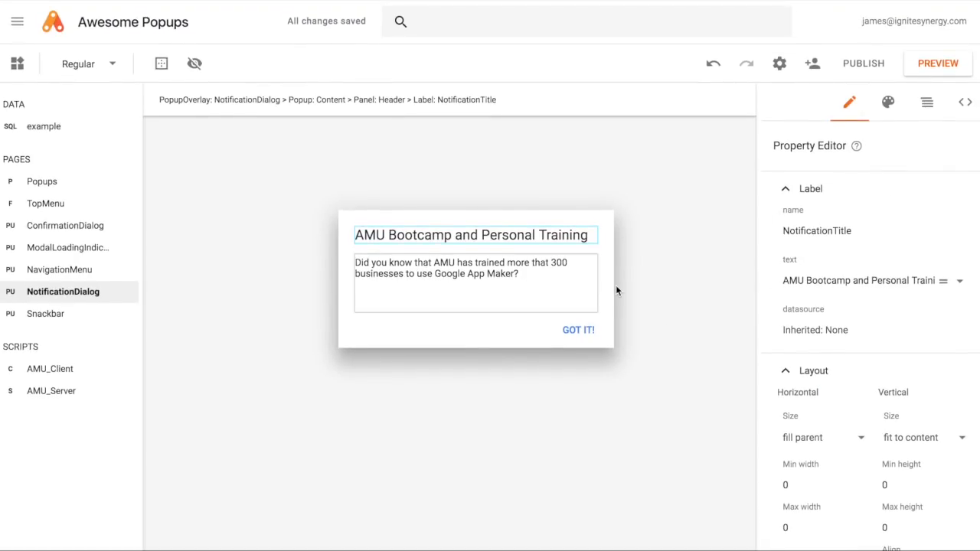
pyautogui.click(487, 290)
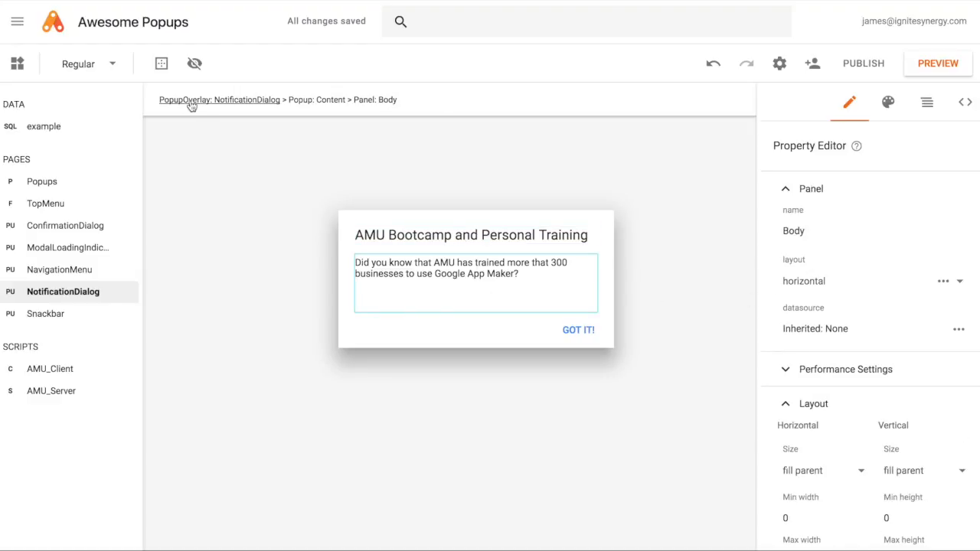
# Position the NotificationDialog overlay at top vertically and left horizontally
pyautogui.click(667, 217)
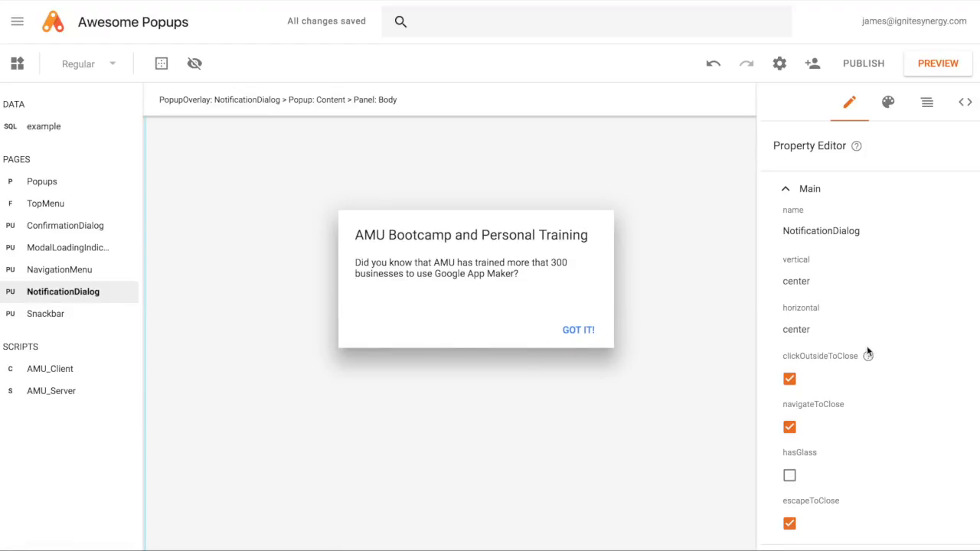
pyautogui.scroll(-1, 867, 349)
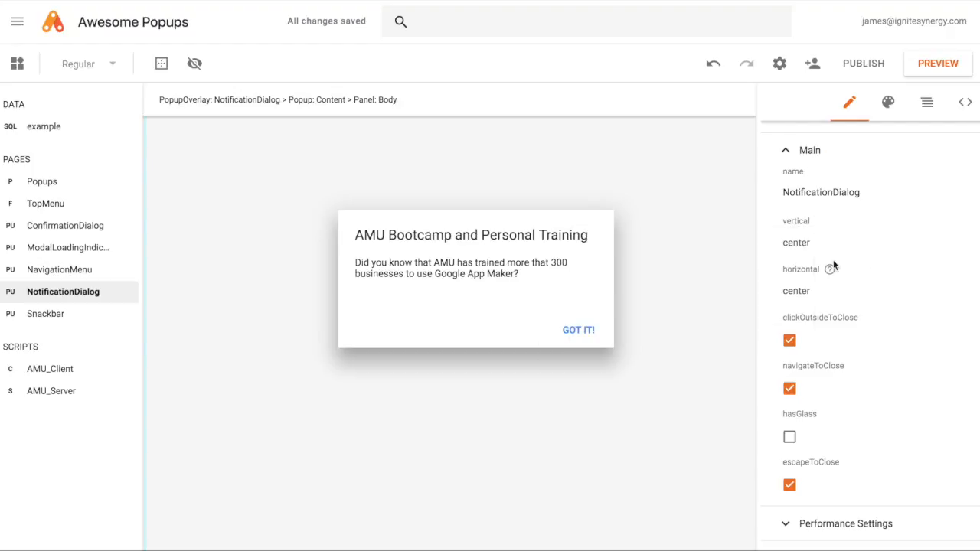
pyautogui.click(797, 245)
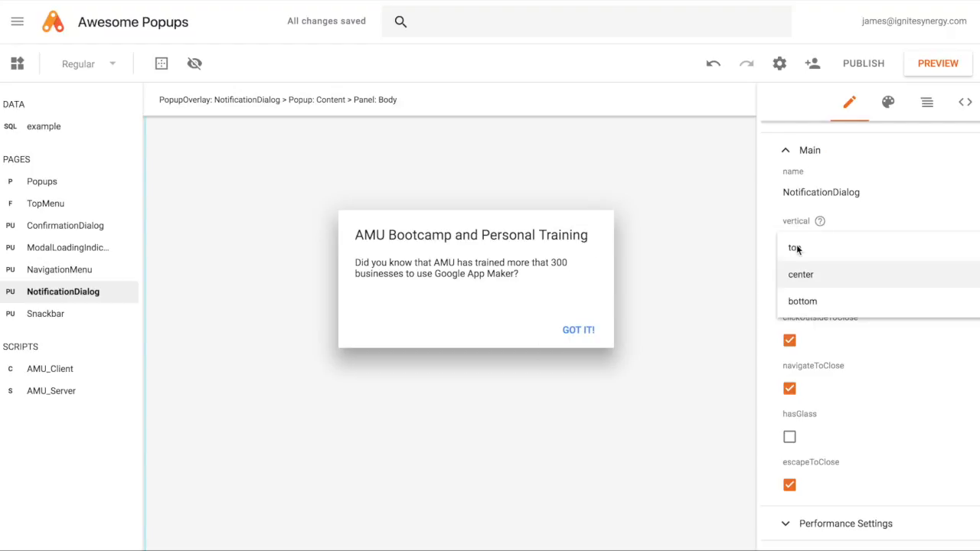
pyautogui.click(816, 254)
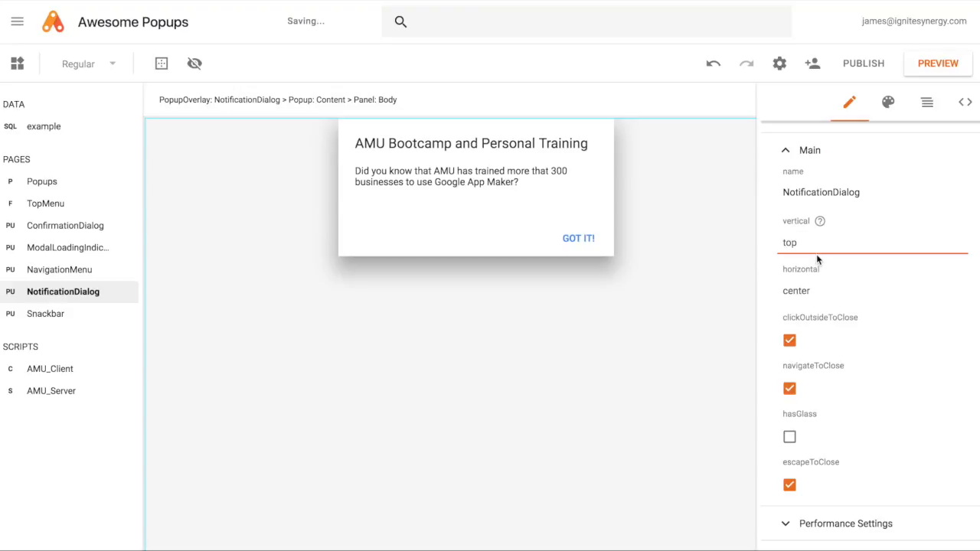
pyautogui.click(803, 293)
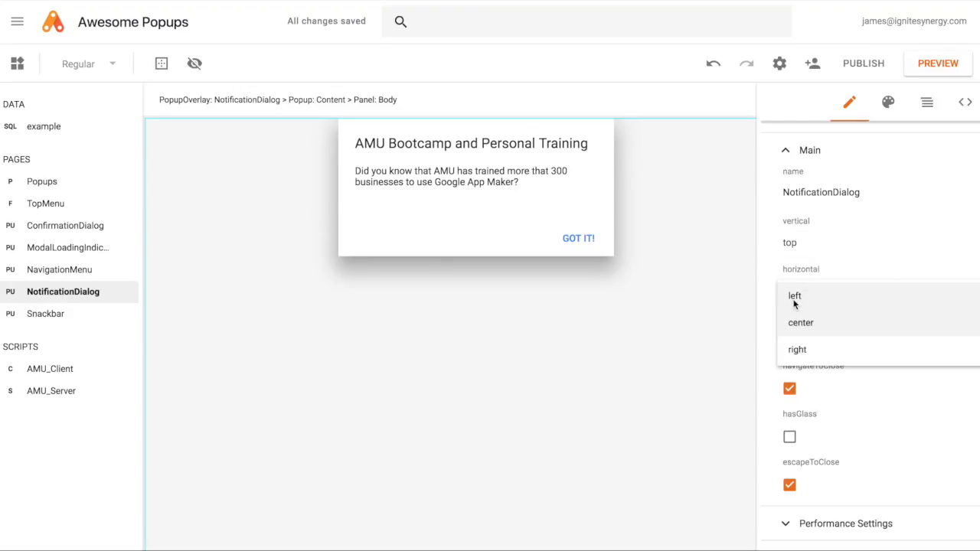
pyautogui.click(794, 299)
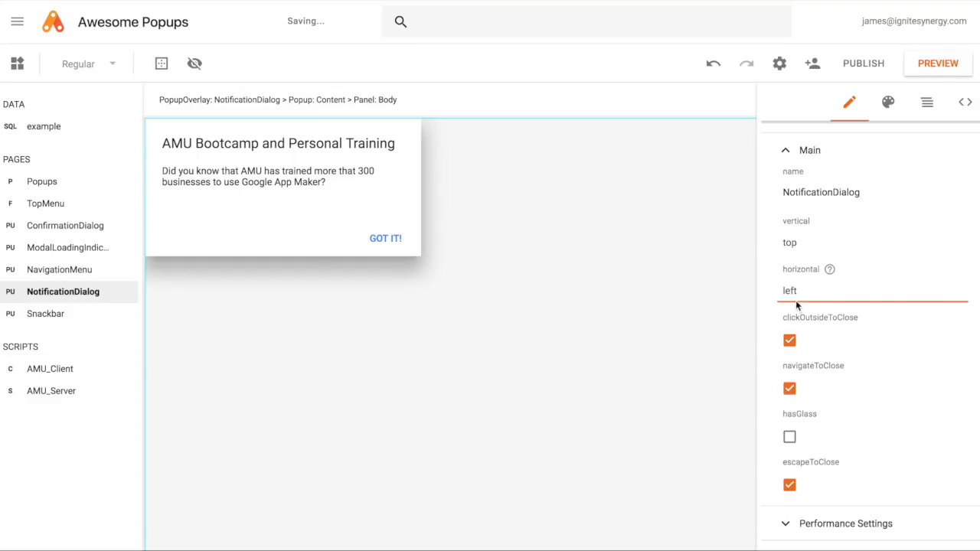
# Set the NotificationDialog's horizontal and vertical positions back to center
pyautogui.click(797, 301)
pyautogui.click(800, 322)
pyautogui.click(796, 246)
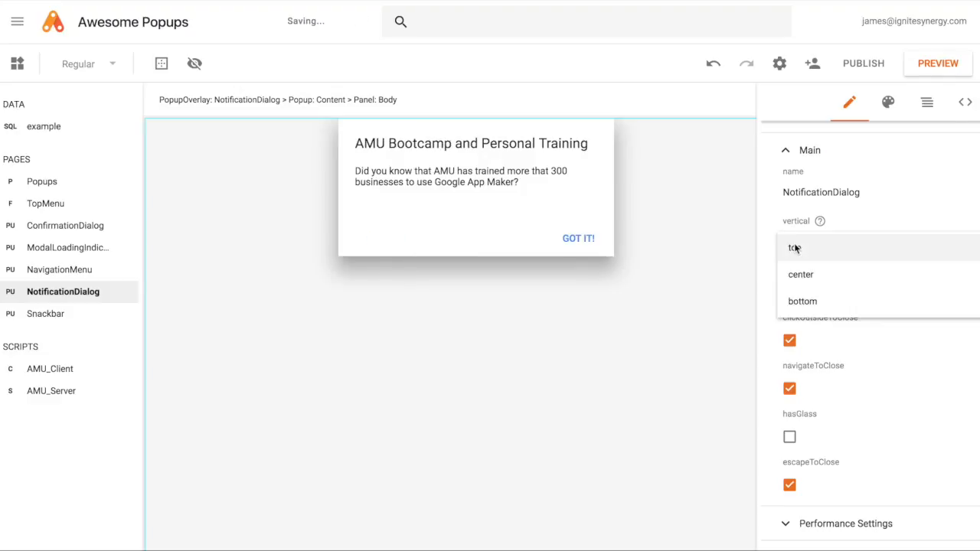
pyautogui.press('Return')
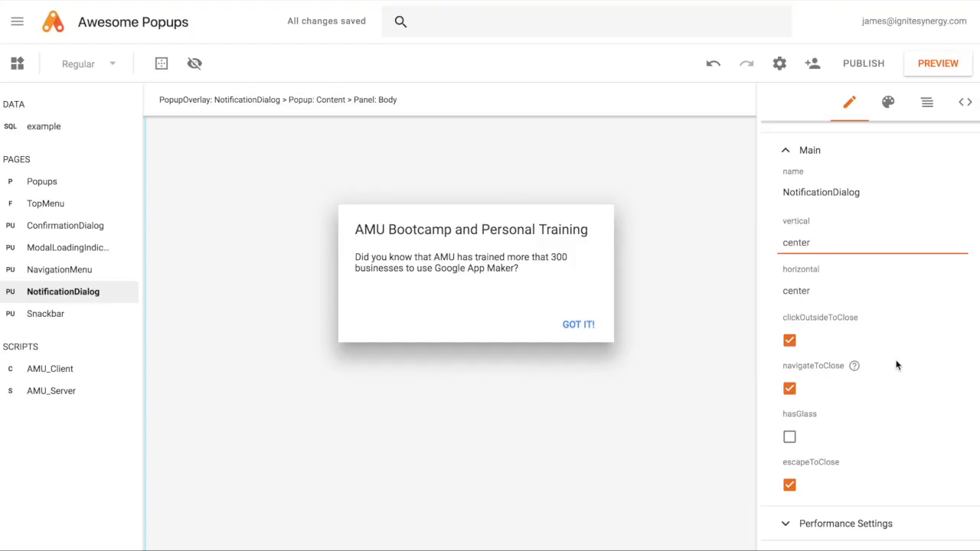
# Enable the hasGlass option on the NotificationDialog to try the dimmed background, and disable it again
pyautogui.scroll(-3, 897, 365)
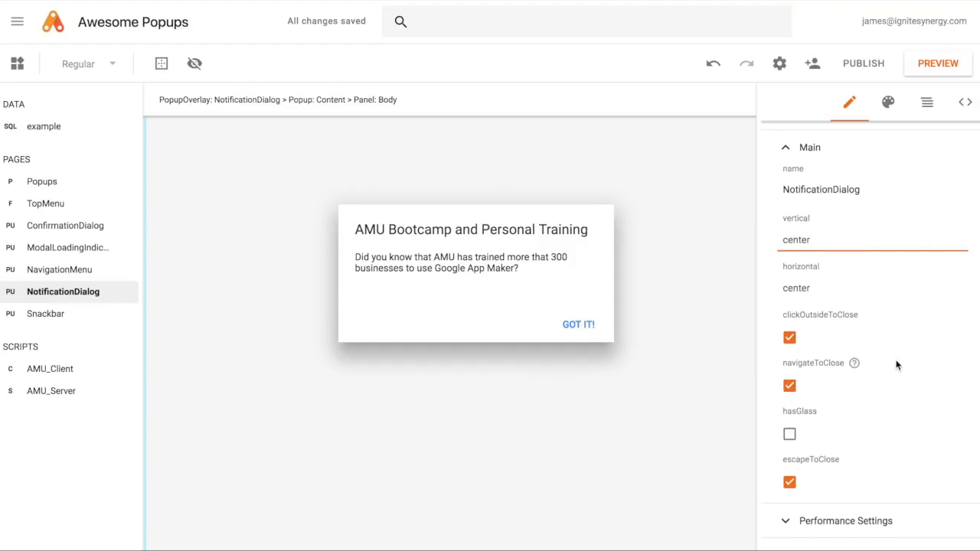
pyautogui.scroll(-1, 897, 365)
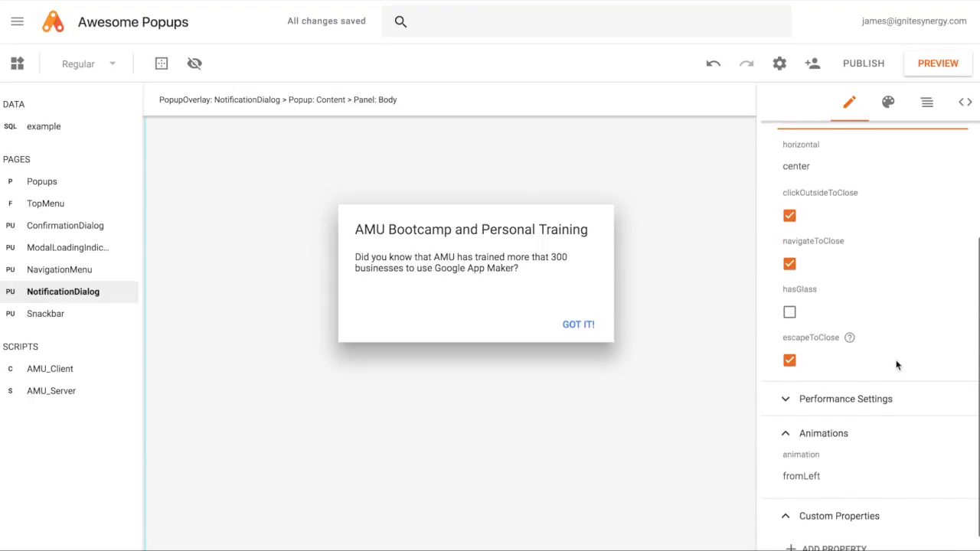
pyautogui.rightClick(864, 271)
pyautogui.click(864, 272)
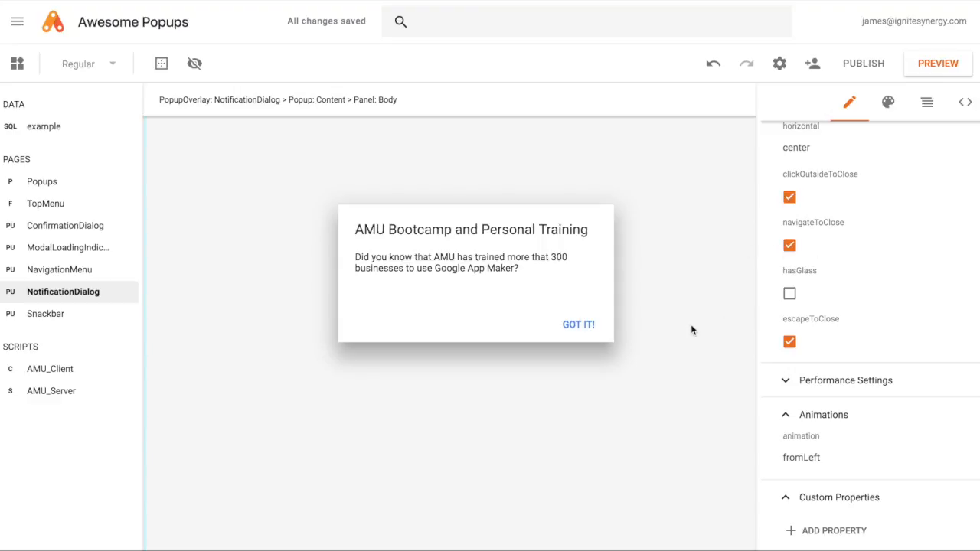
pyautogui.click(787, 294)
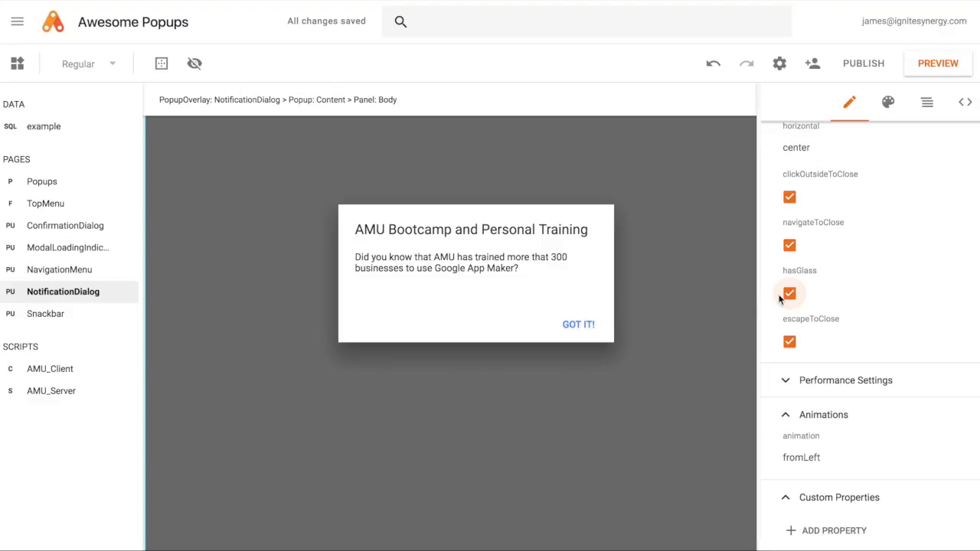
pyautogui.press('space')
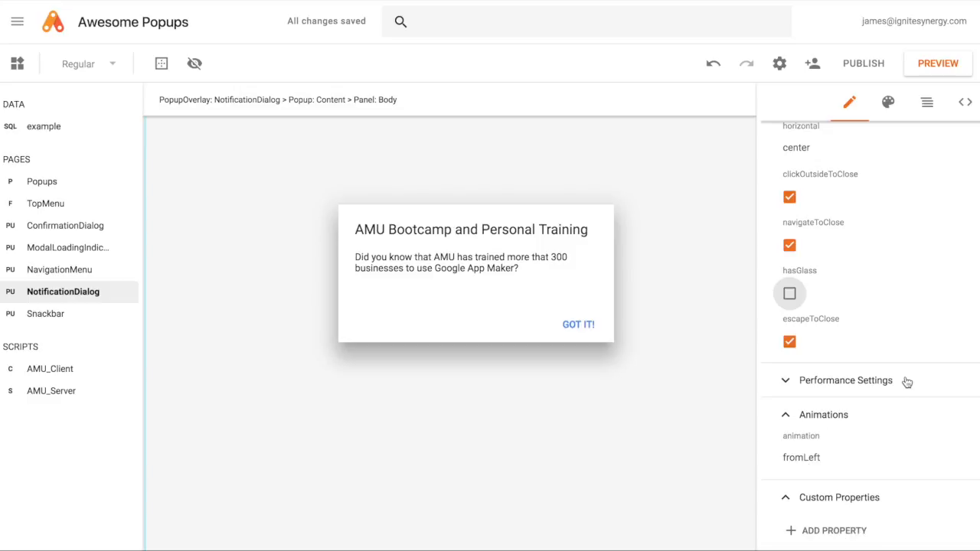
# Check the NotificationDialog's Performance Settings and set its animation to fade
pyautogui.click(786, 380)
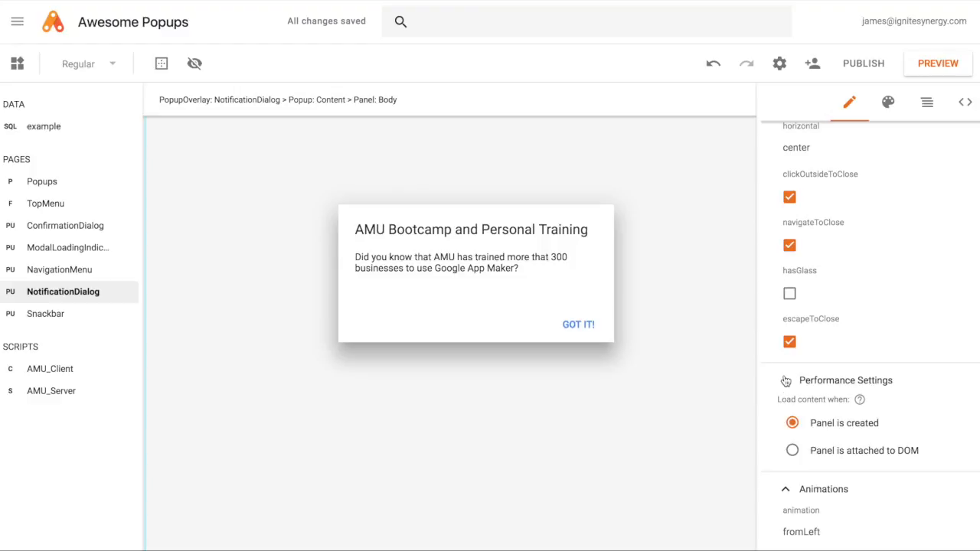
pyautogui.click(786, 381)
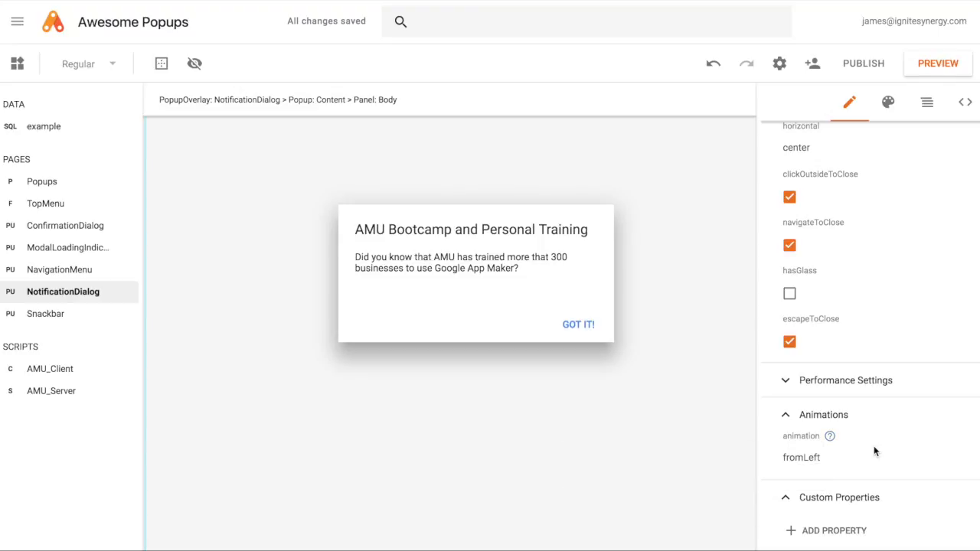
pyautogui.click(811, 463)
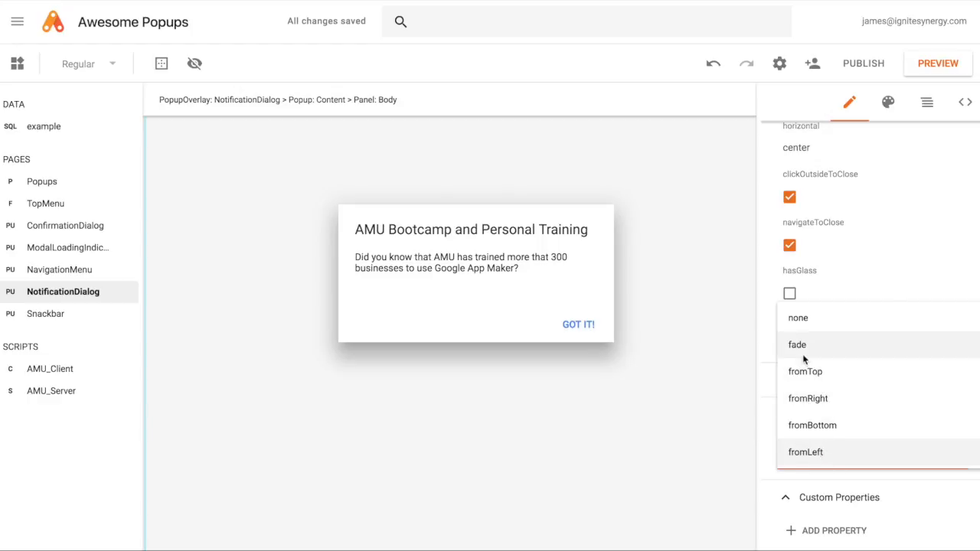
pyautogui.click(837, 361)
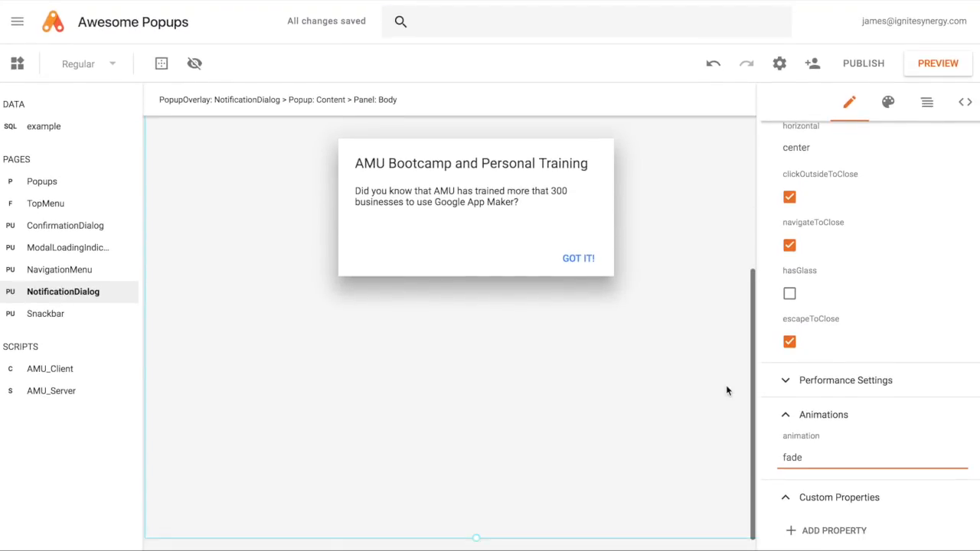
# Preview the app, bring up the notification popup from the Popups page, and dismiss it
pyautogui.click(941, 65)
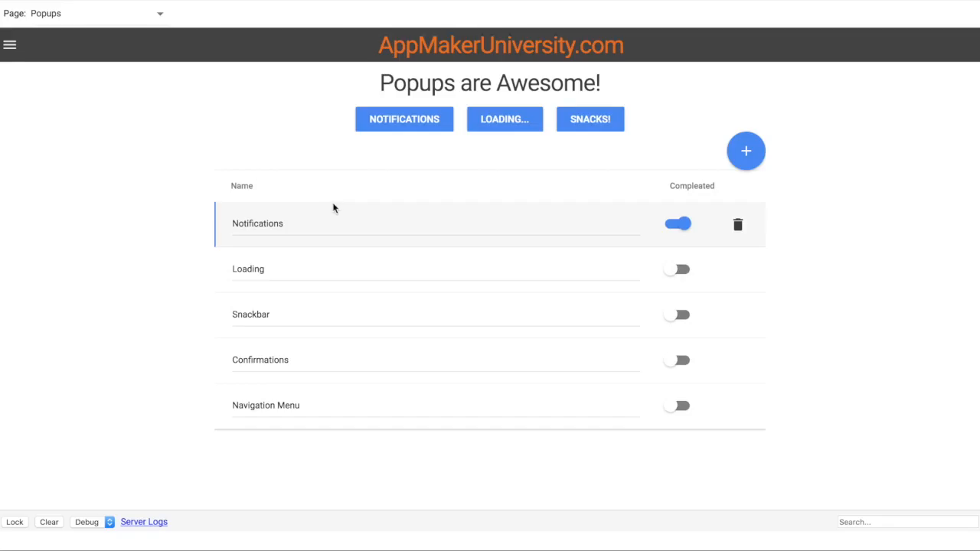
pyautogui.click(407, 124)
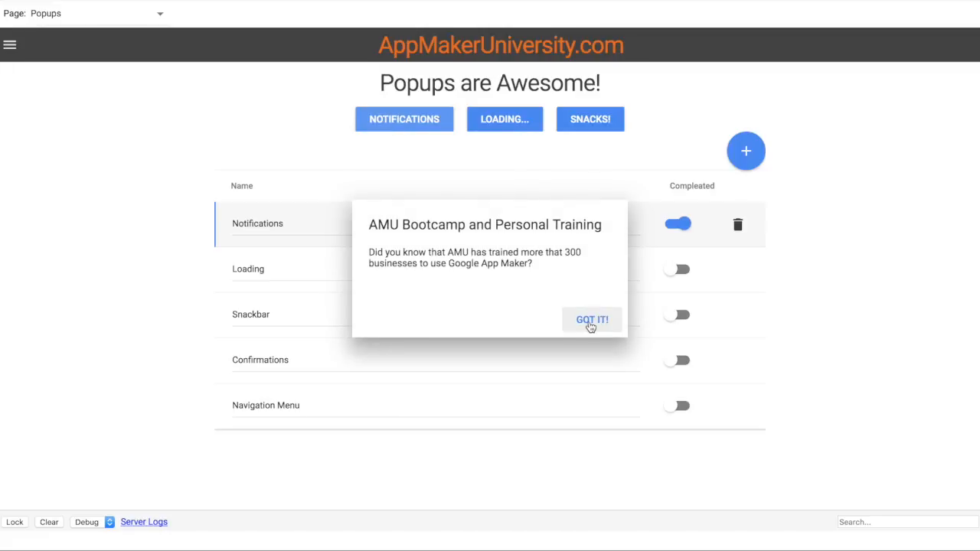
pyautogui.click(590, 325)
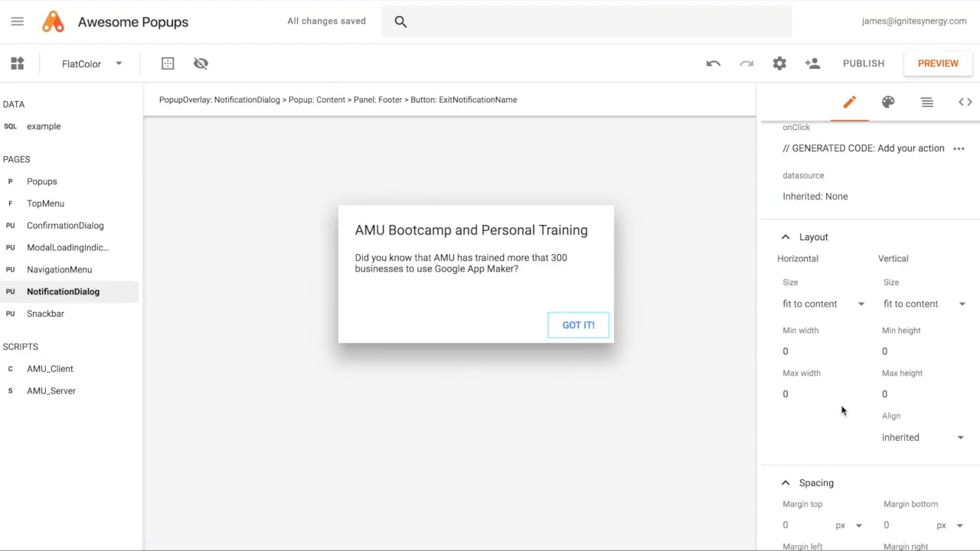
# Examine the custom onClick code of the GOT IT! button in NotificationDialog, and close the code editor
pyautogui.scroll(-6, 819, 383)
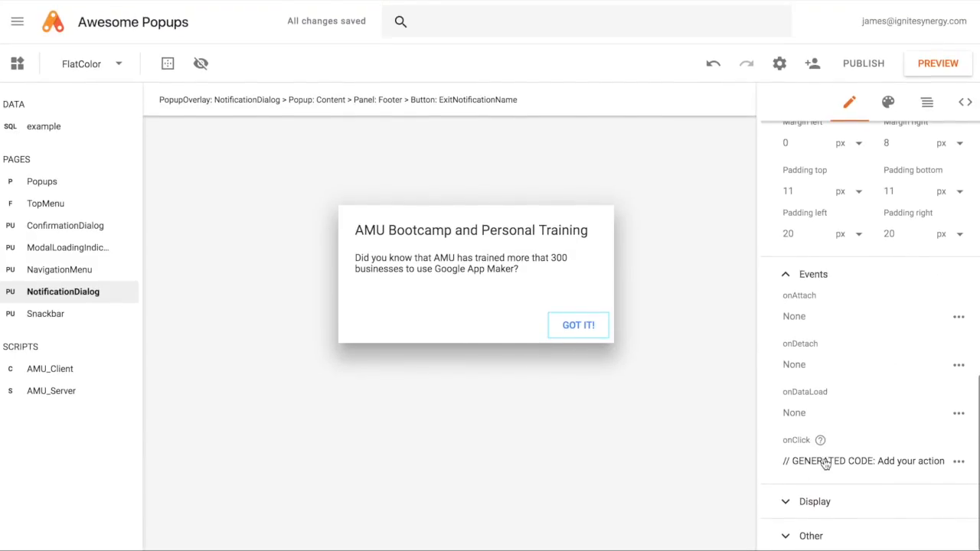
pyautogui.click(826, 463)
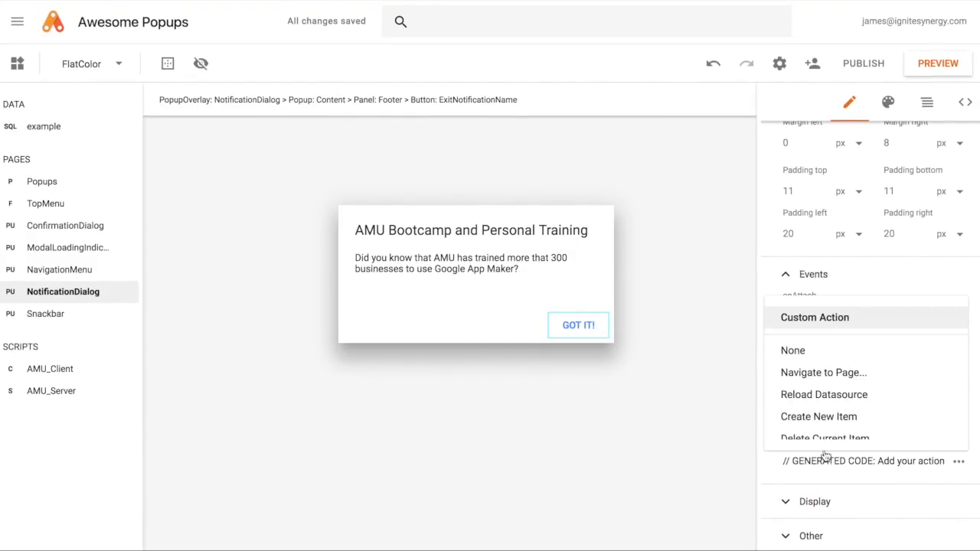
pyautogui.click(811, 317)
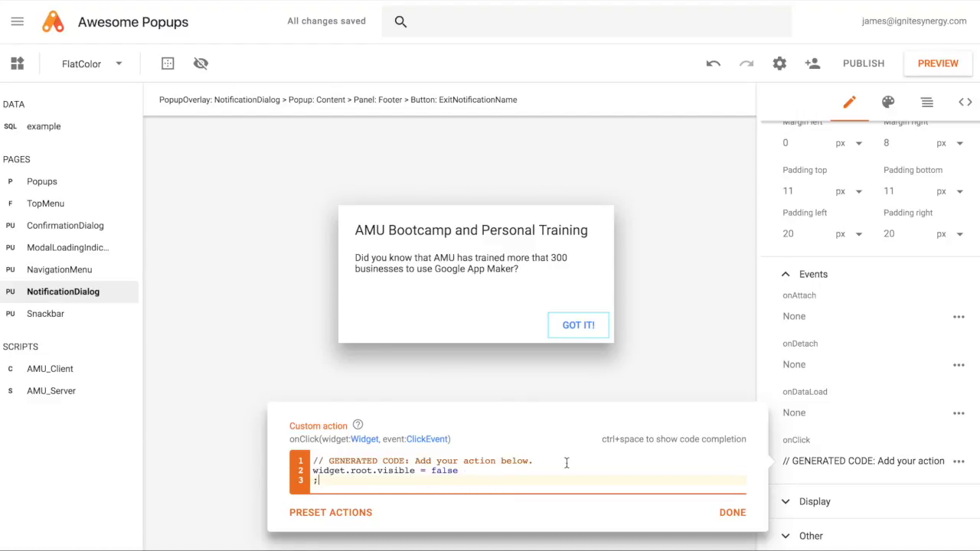
pyautogui.click(733, 515)
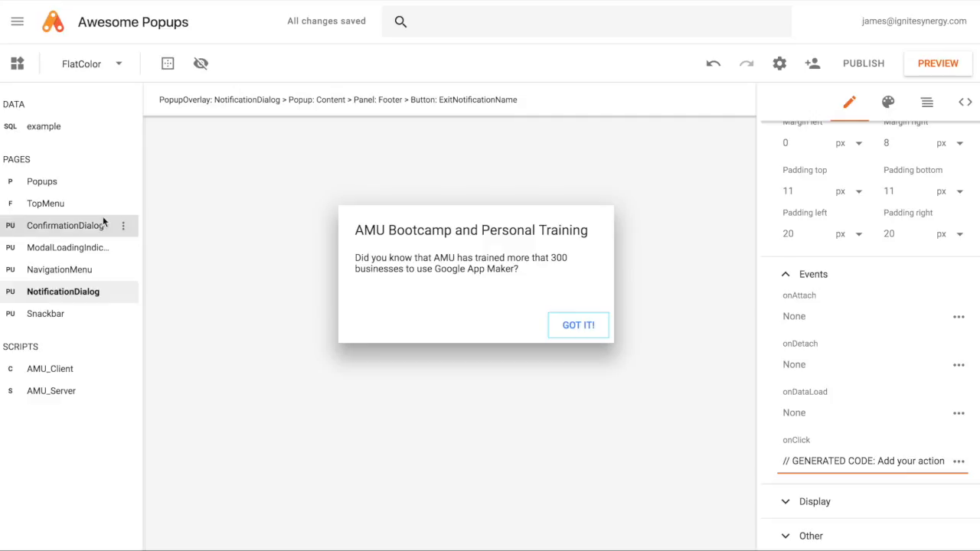
# On the Popups page, set the NOTIFICATIONS button's onClick event to show the NotificationDialog popup
pyautogui.click(38, 181)
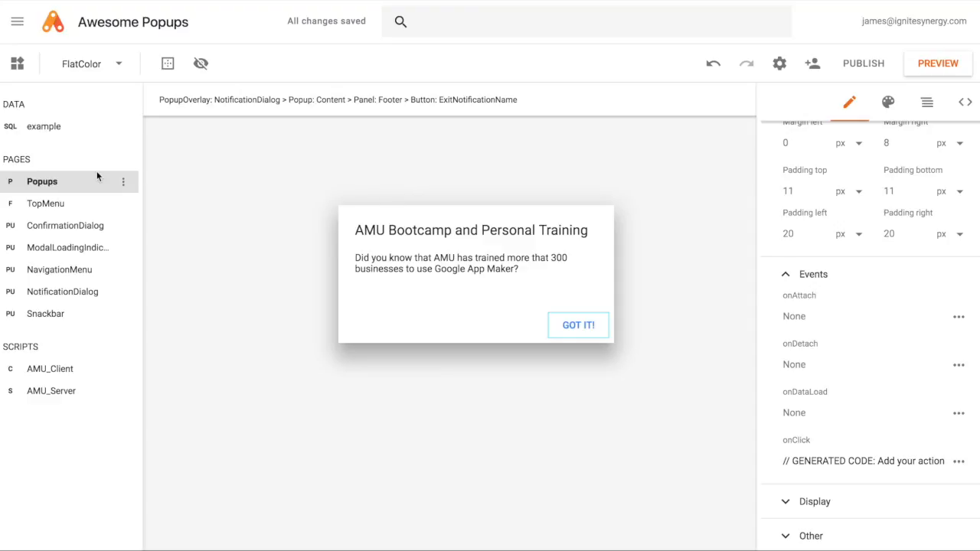
pyautogui.click(36, 182)
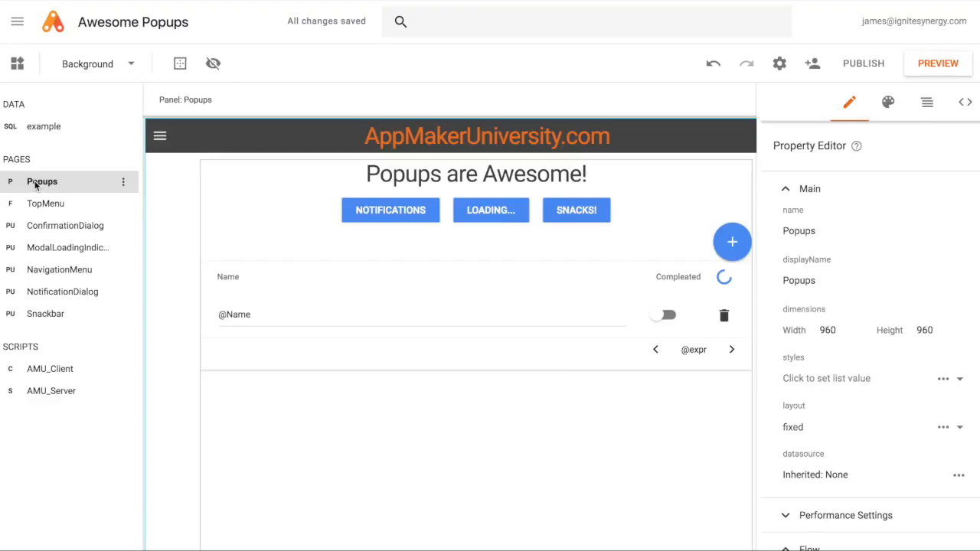
pyautogui.click(381, 210)
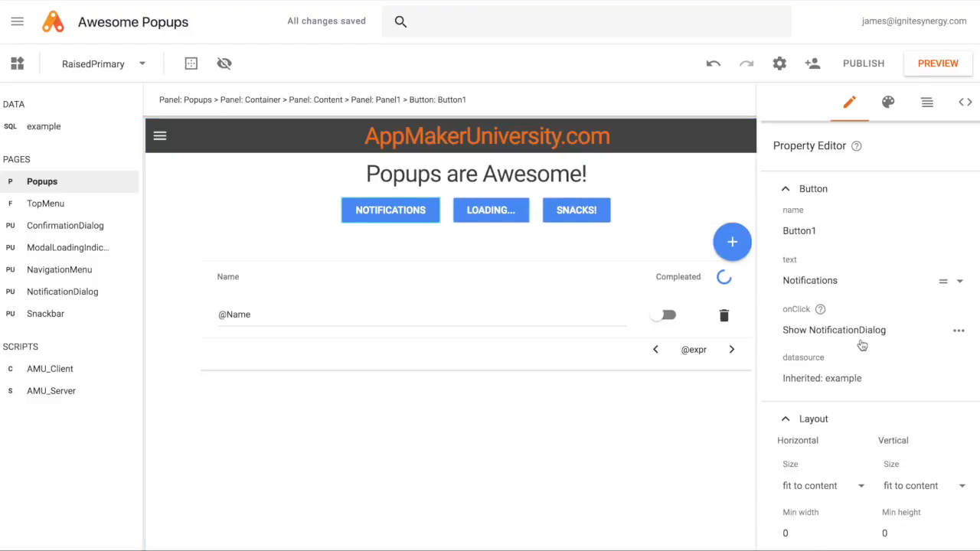
pyautogui.scroll(-3, 856, 394)
pyautogui.scroll(-6, 856, 395)
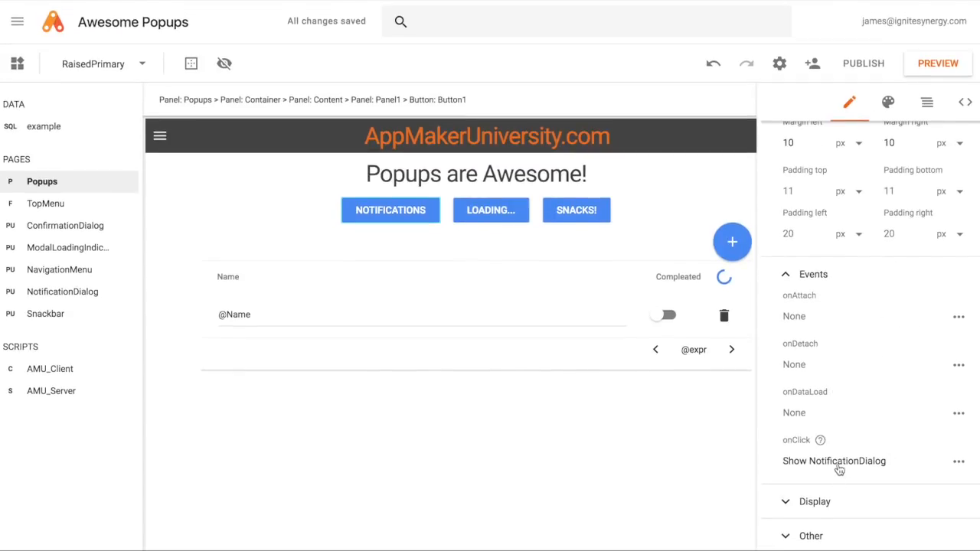
pyautogui.click(838, 466)
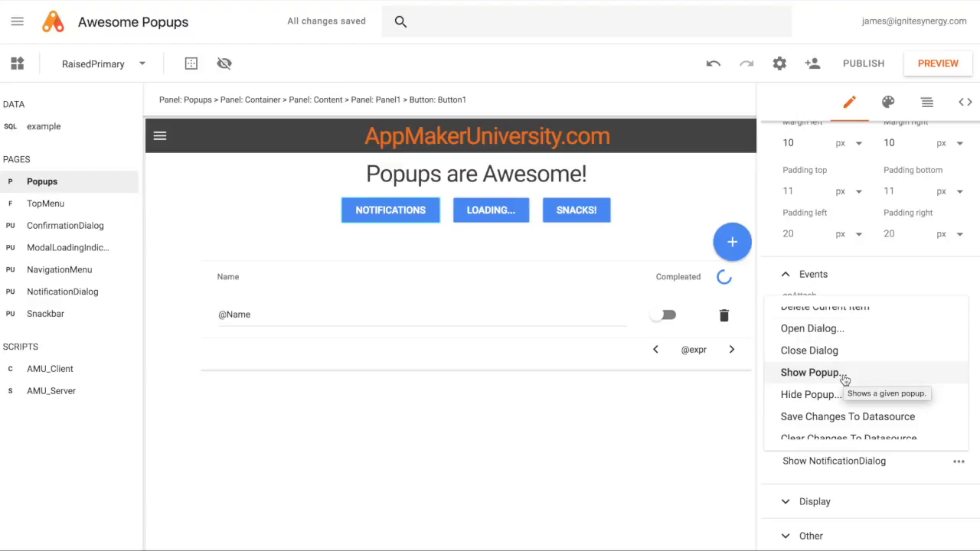
pyautogui.click(843, 373)
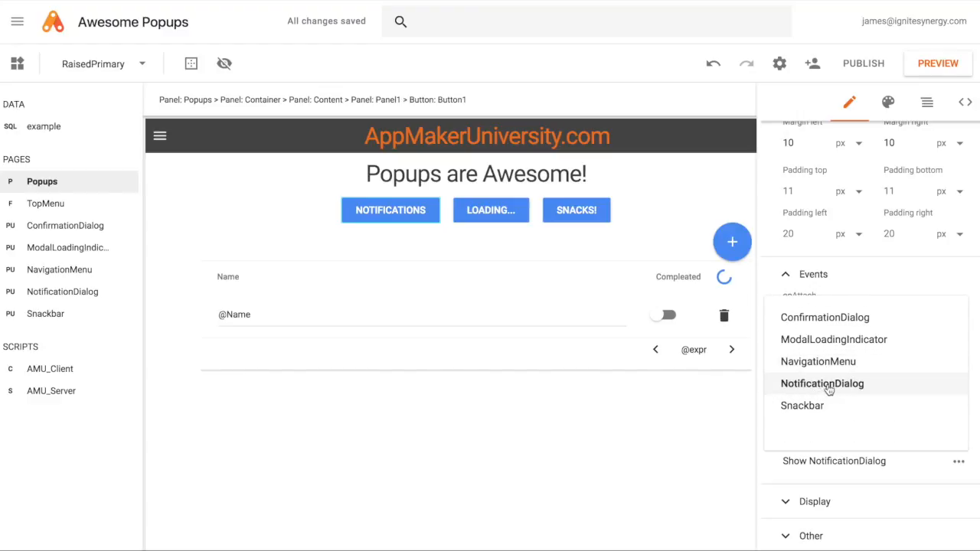
pyautogui.click(832, 390)
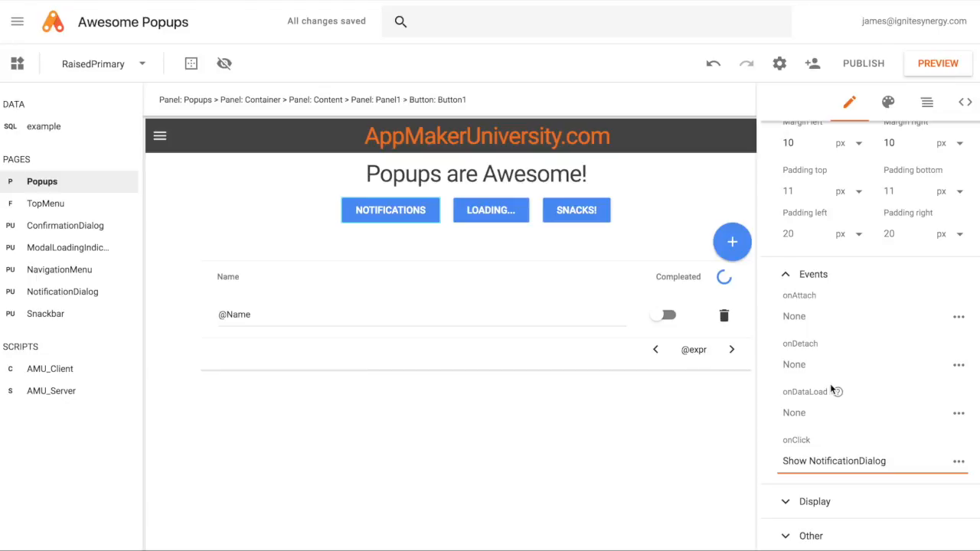
# Show the NOTIFICATIONS button's onClick event as custom action code
pyautogui.moveTo(838, 391)
pyautogui.click(846, 462)
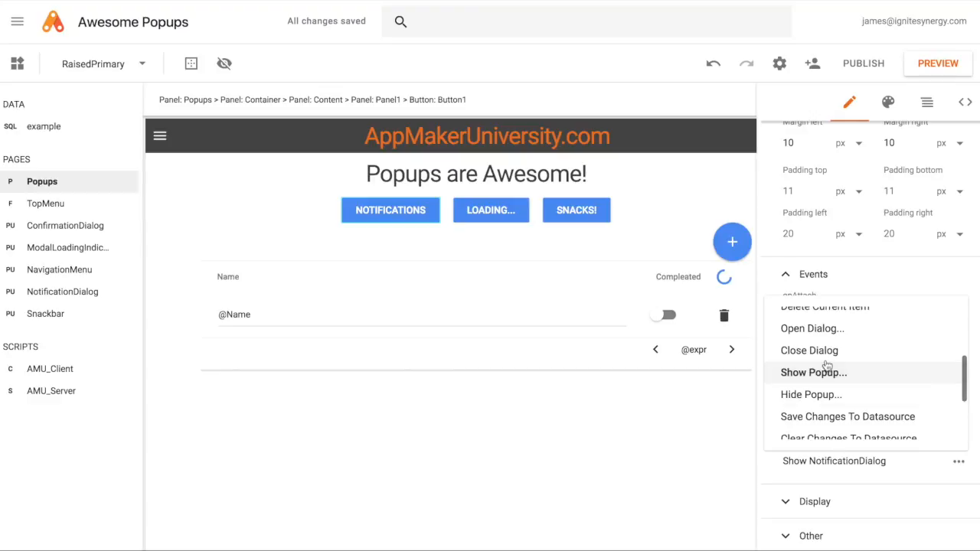
pyautogui.scroll(5, 836, 373)
pyautogui.click(816, 325)
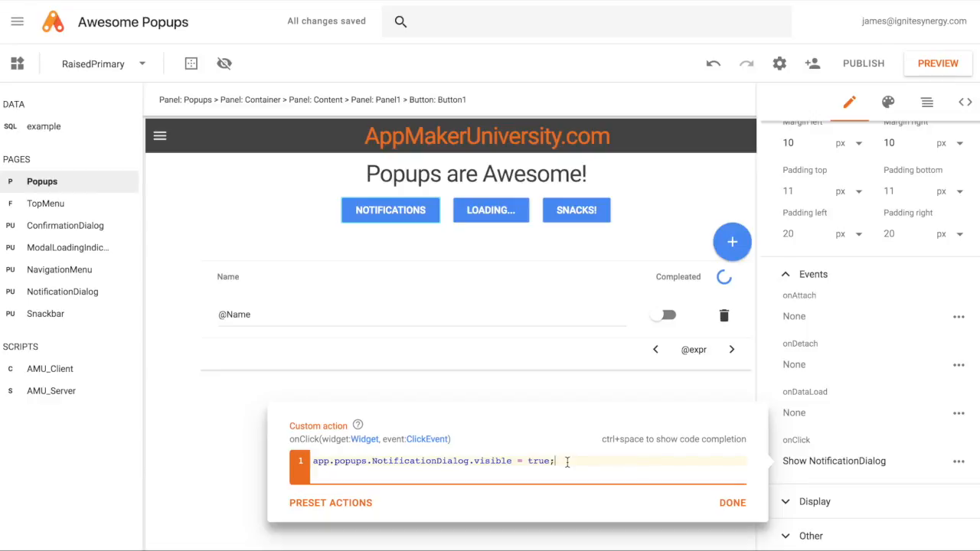
# Try adding a second line starting with app.p to the onClick code, remove it, and close the code editor
pyautogui.click(567, 461)
pyautogui.press('Return')
pyautogui.write('app.p')
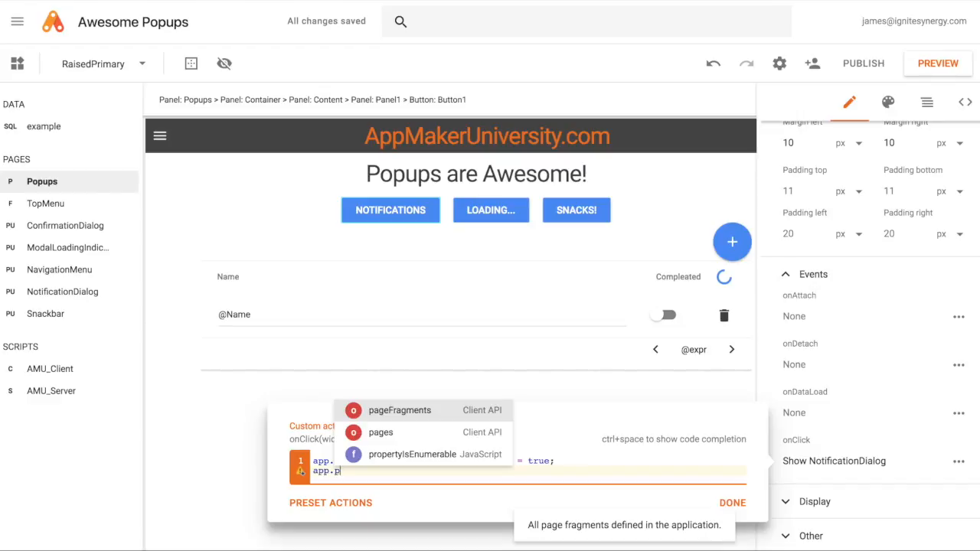
pyautogui.press('BackSpace')
pyautogui.press('BackSpace')
pyautogui.press('BackSpace')
pyautogui.press('BackSpace')
pyautogui.press('BackSpace')
pyautogui.press('BackSpace')
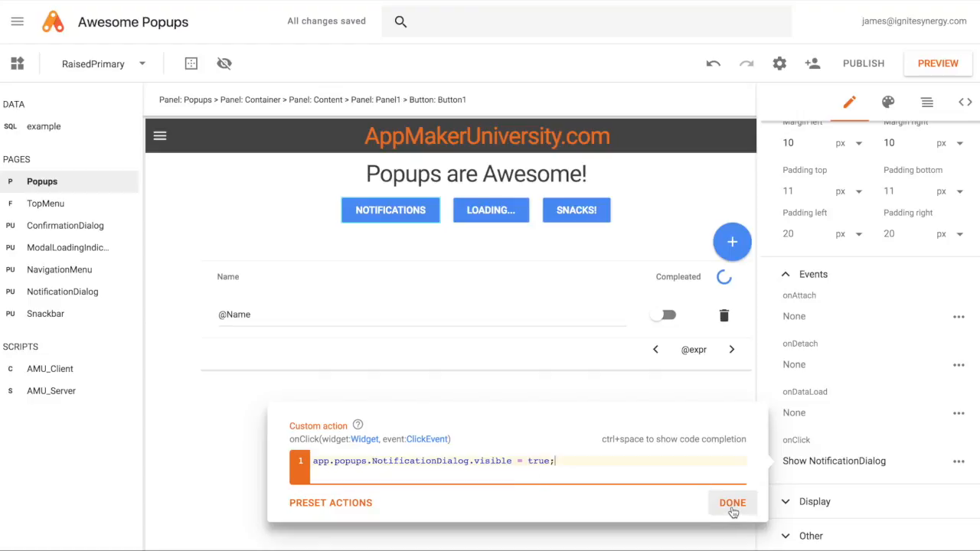
pyautogui.click(733, 504)
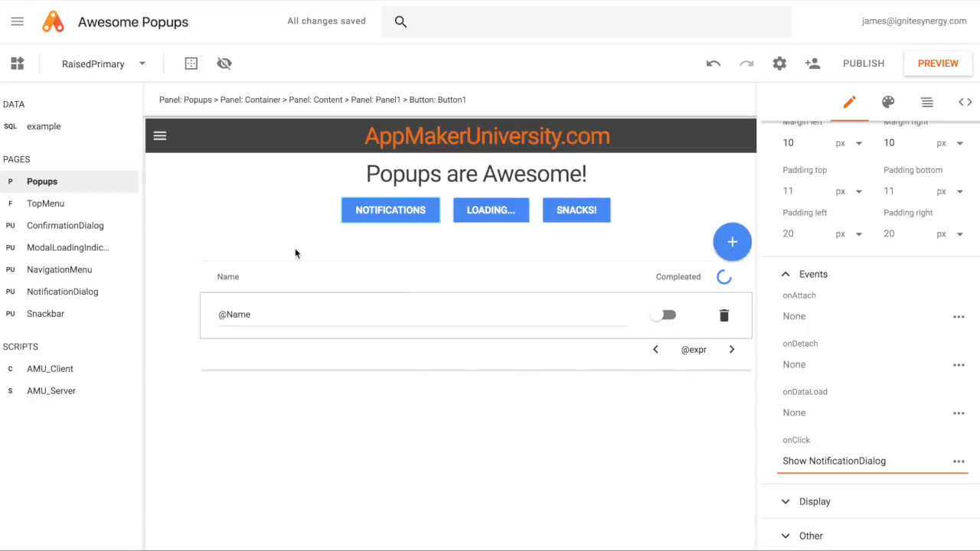
# Check which popup the LOADING... button's onClick event shows, and leave the popup choice without changing it
pyautogui.click(506, 217)
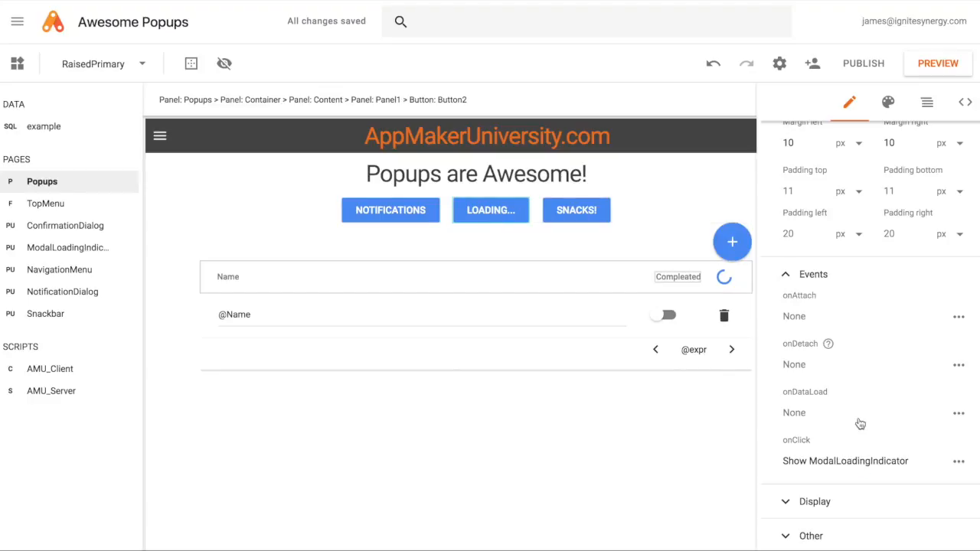
pyautogui.click(829, 469)
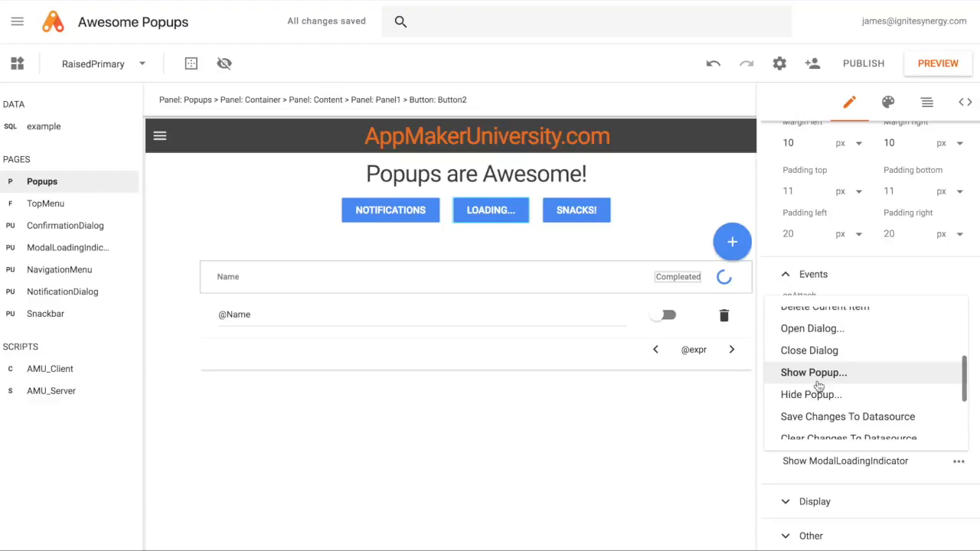
pyautogui.click(825, 374)
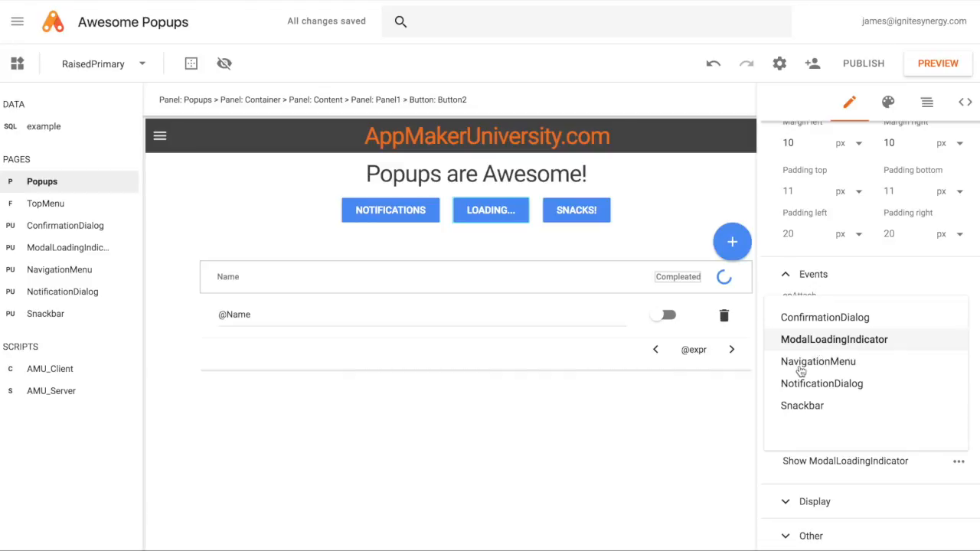
pyautogui.click(686, 434)
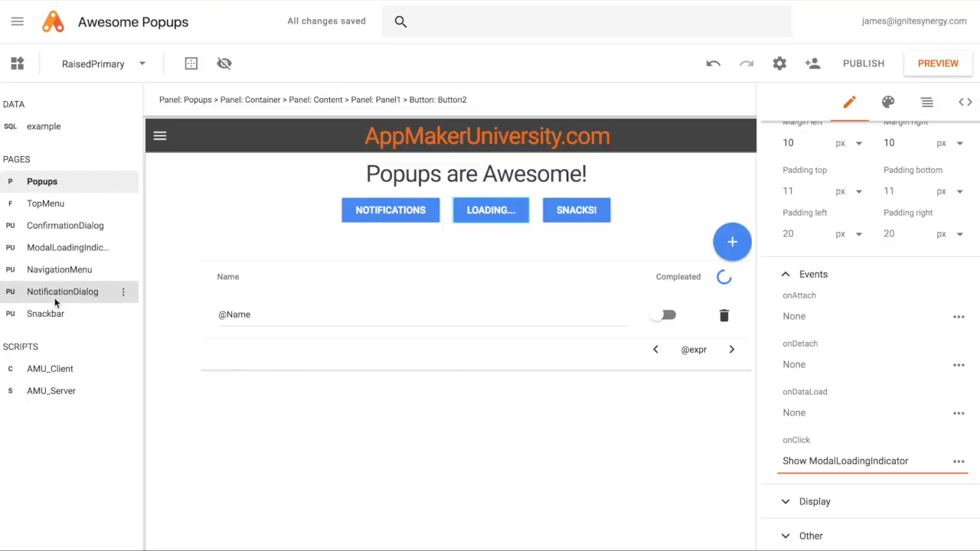
# Open the ModalLoadingIndicator popup and examine the layout, spacing and event properties of its spinner
pyautogui.click(52, 249)
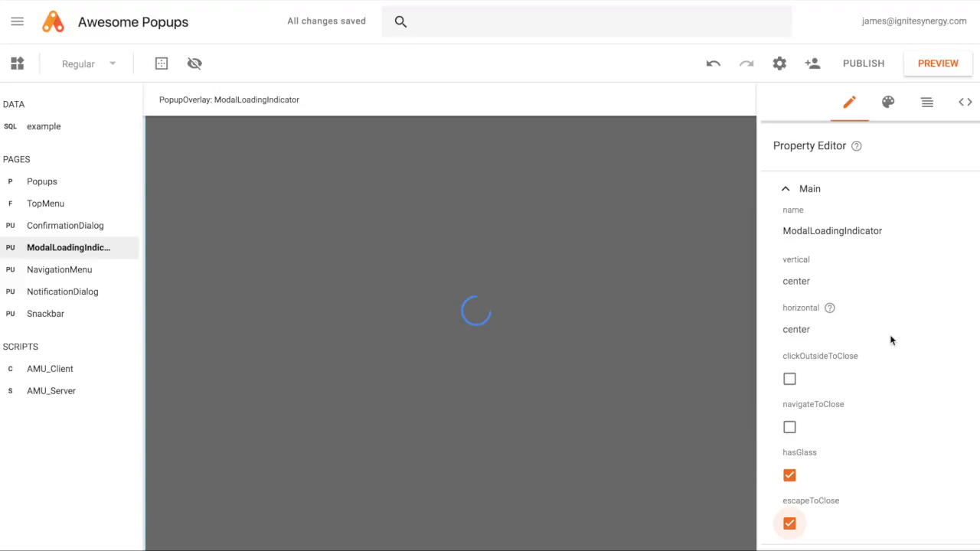
pyautogui.click(471, 310)
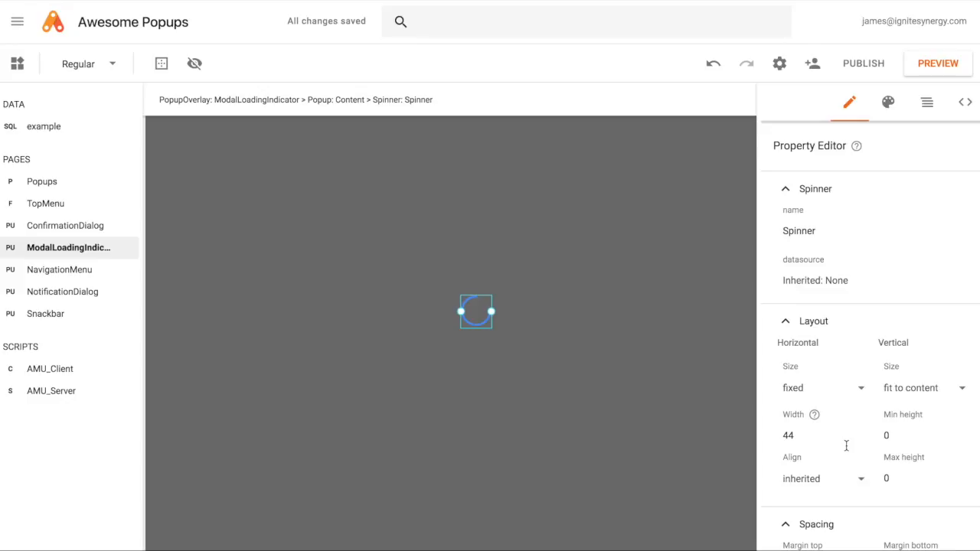
pyautogui.scroll(-5, 846, 446)
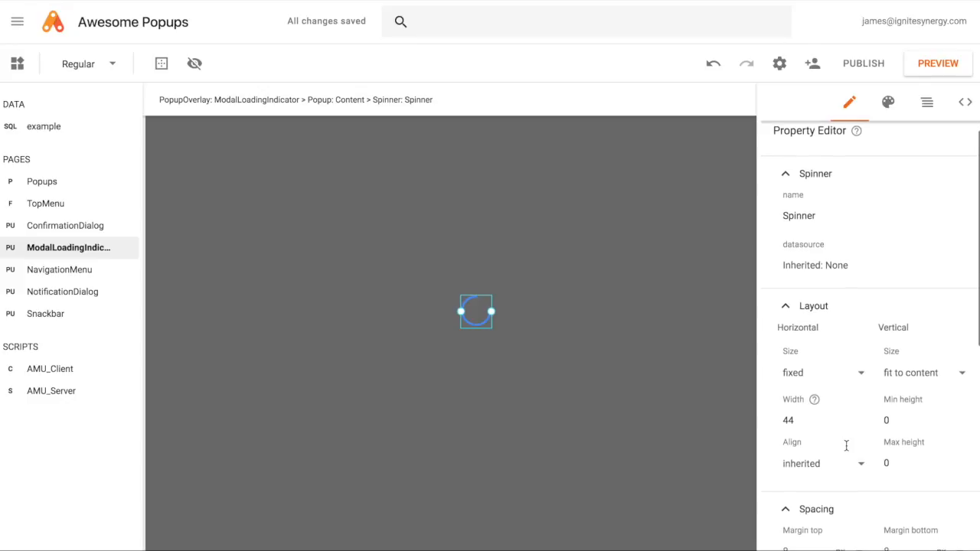
pyautogui.scroll(-2, 848, 452)
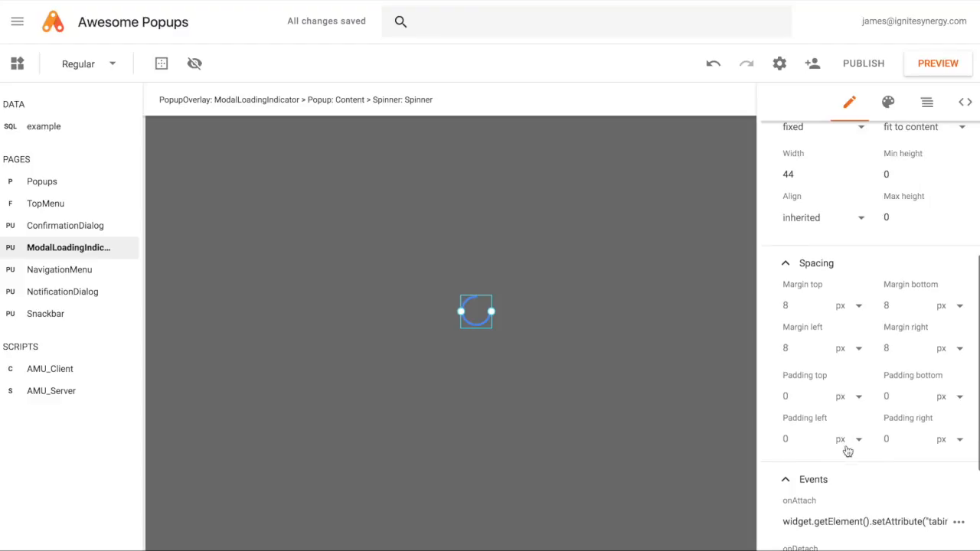
pyautogui.scroll(7, 848, 452)
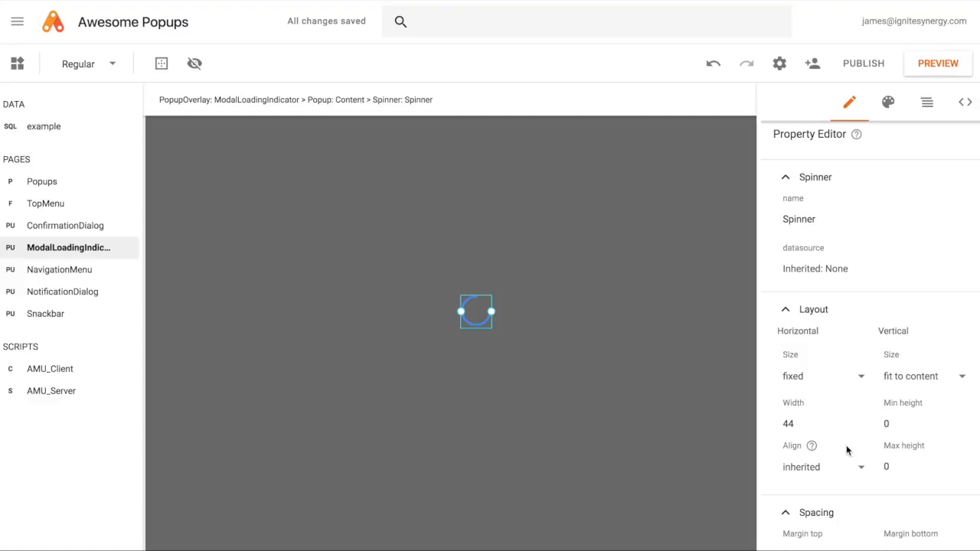
pyautogui.scroll(-3, 847, 451)
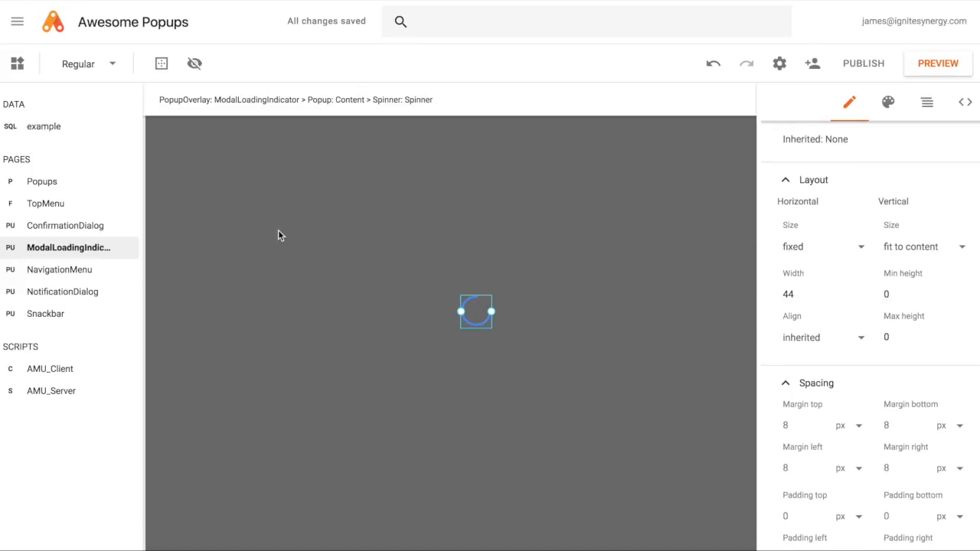
# Try the vertical position top on the ModalLoadingIndicator overlay, and set it back to center
pyautogui.click(258, 101)
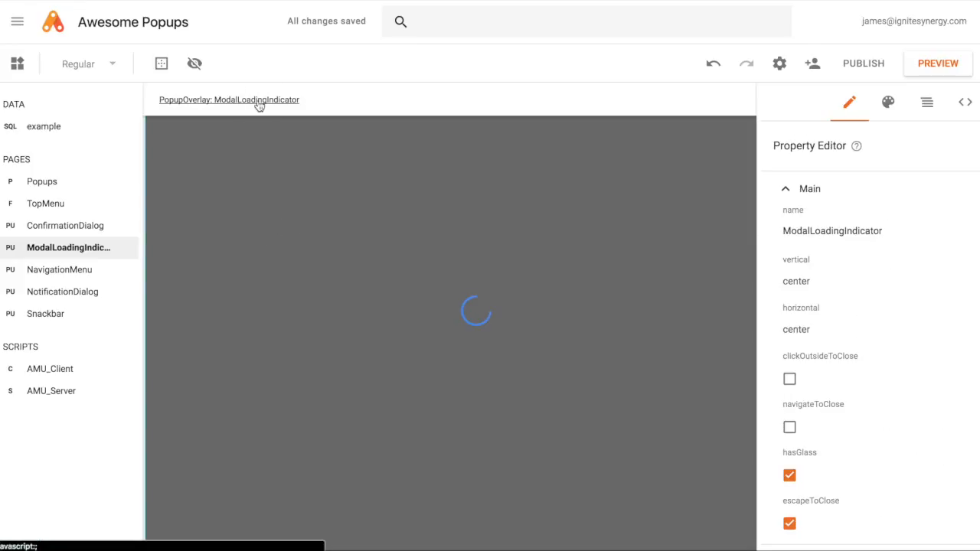
pyautogui.scroll(-1, 899, 458)
pyautogui.scroll(-1, 900, 458)
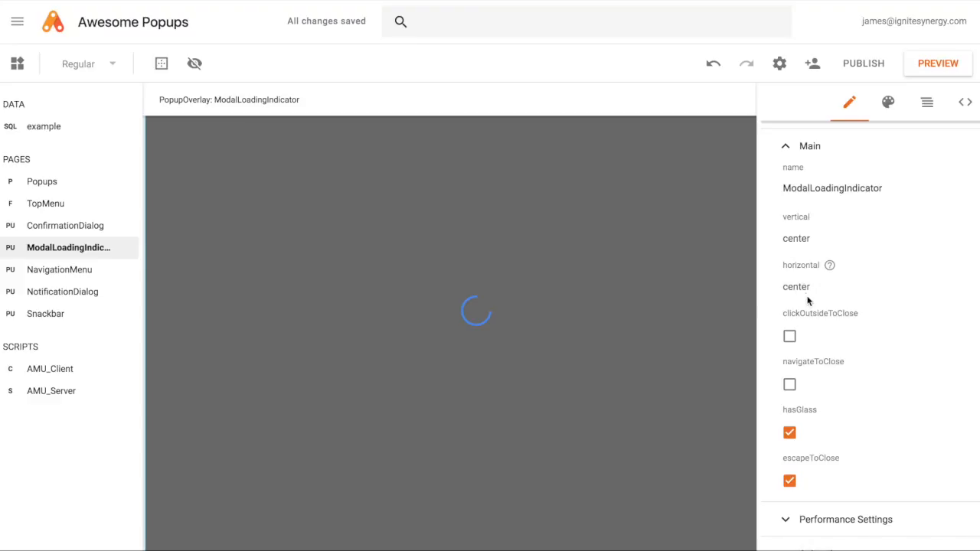
pyautogui.click(797, 237)
pyautogui.click(797, 243)
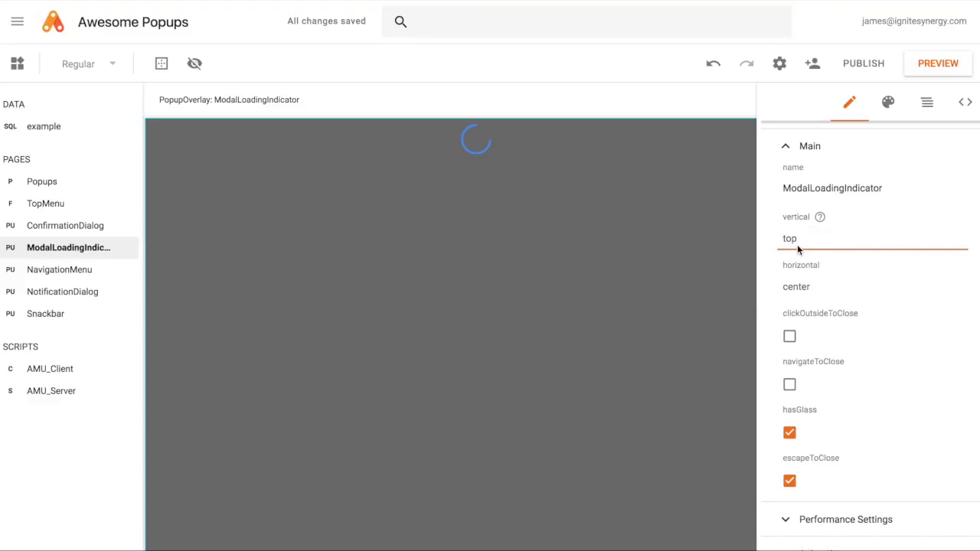
pyautogui.click(802, 252)
pyautogui.press('Return')
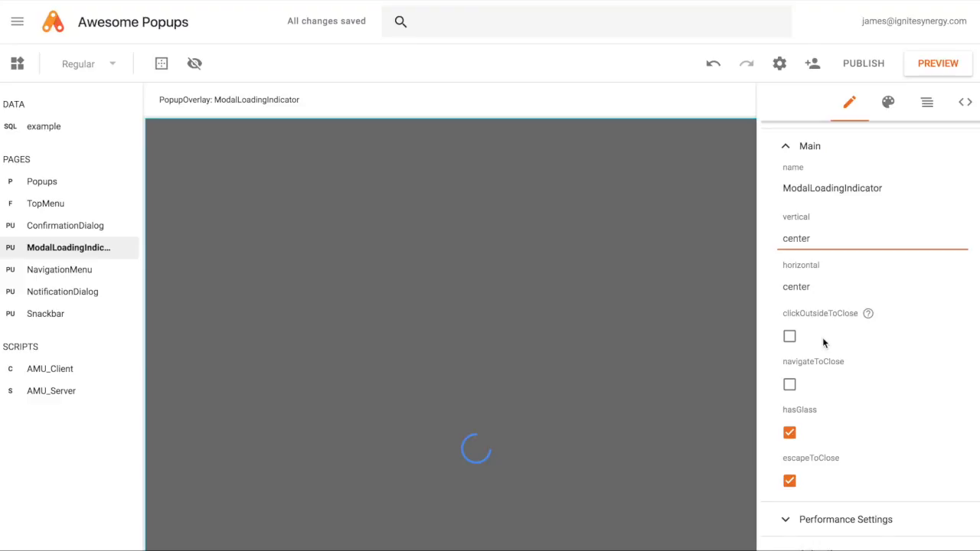
# Disable and re-enable hasGlass on the ModalLoadingIndicator, and check its animation choices while keeping fade
pyautogui.scroll(-1, 871, 393)
pyautogui.scroll(-2, 870, 393)
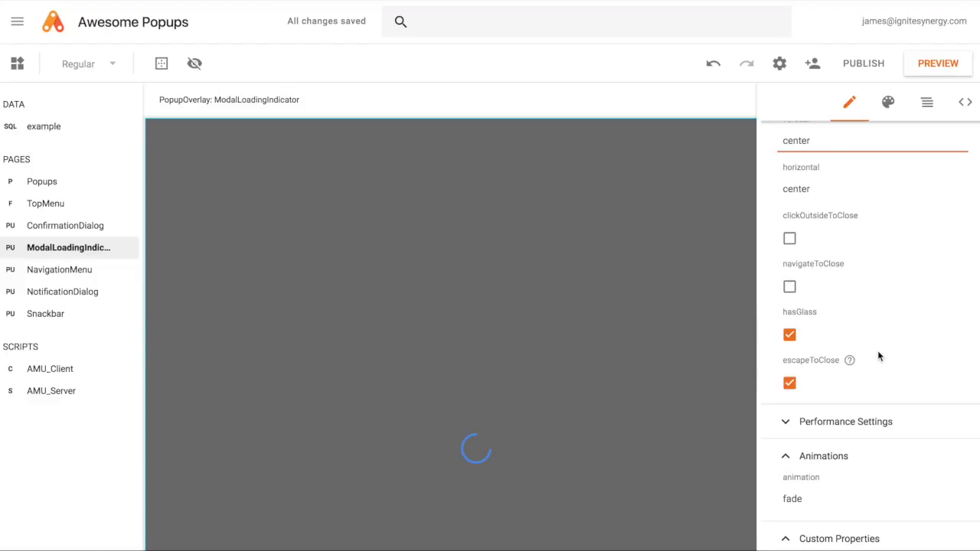
pyautogui.scroll(-2, 878, 360)
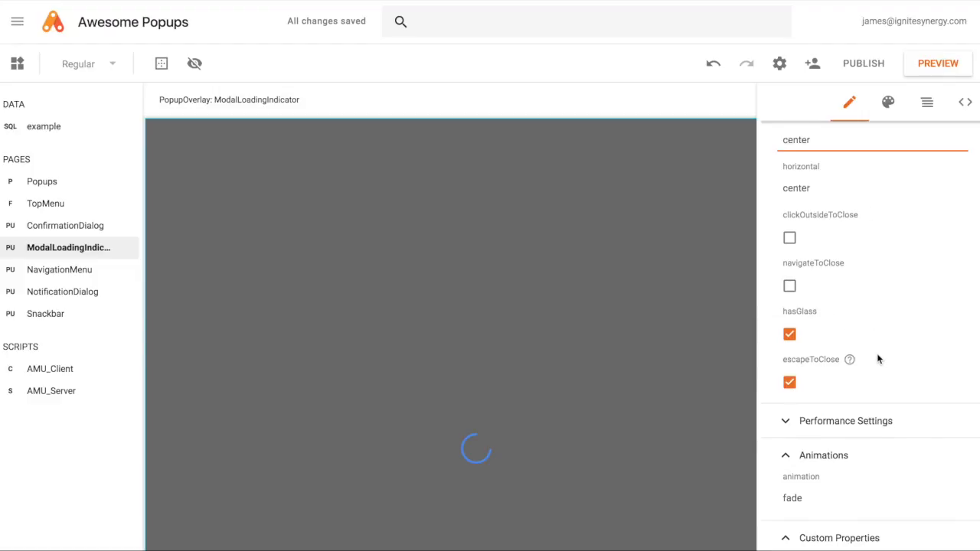
pyautogui.doubleClick(790, 296)
pyautogui.press('space')
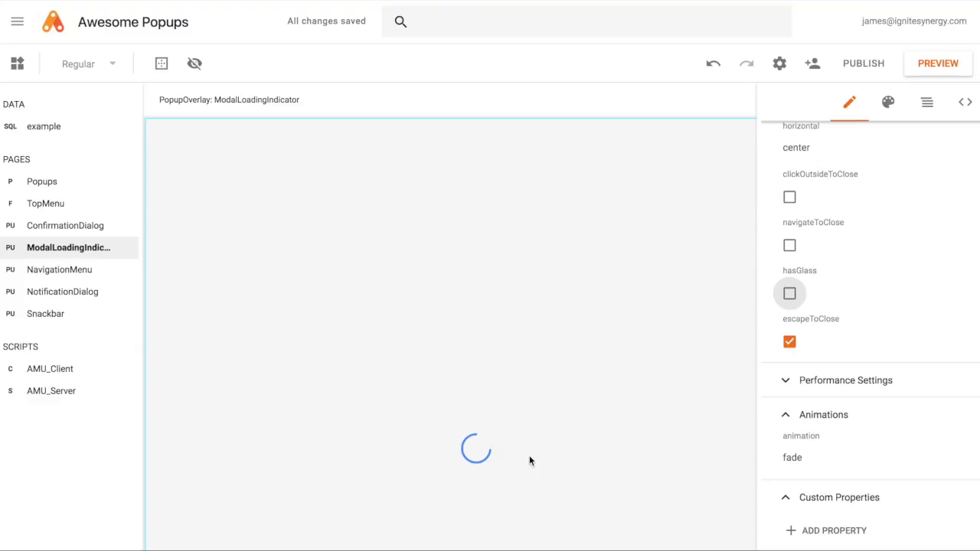
pyautogui.click(789, 296)
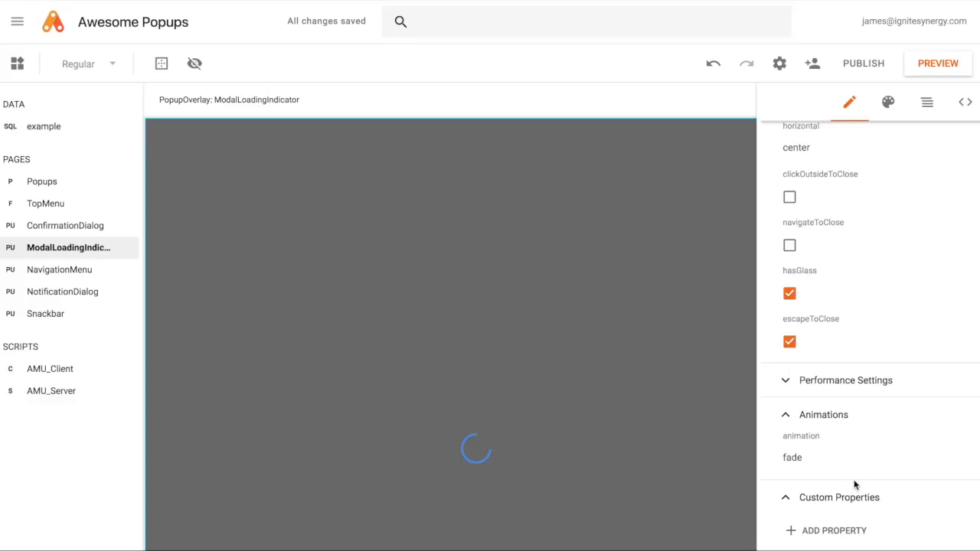
pyautogui.click(798, 464)
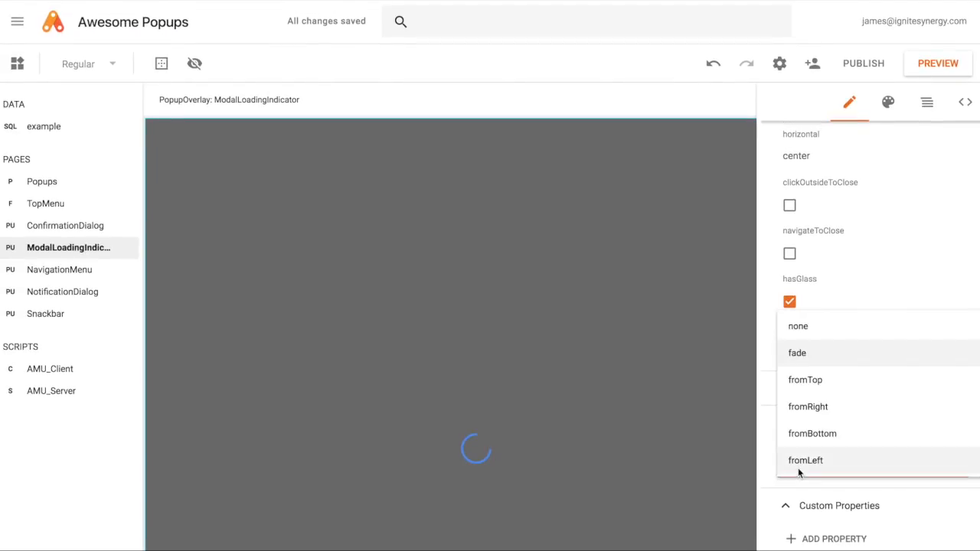
pyautogui.click(893, 277)
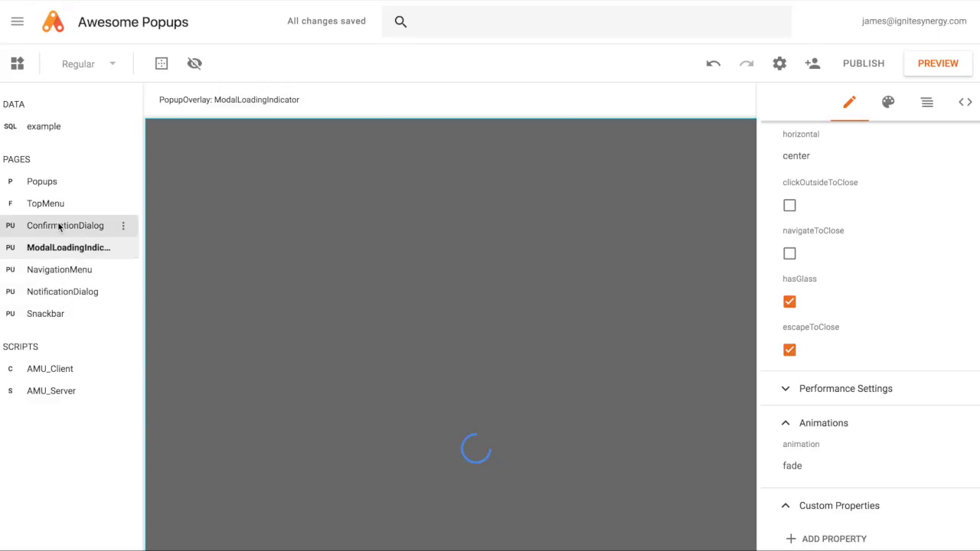
# Open the Snackbar popup, look over the layout properties of its Content, and select the Snackbar overlay
pyautogui.click(42, 314)
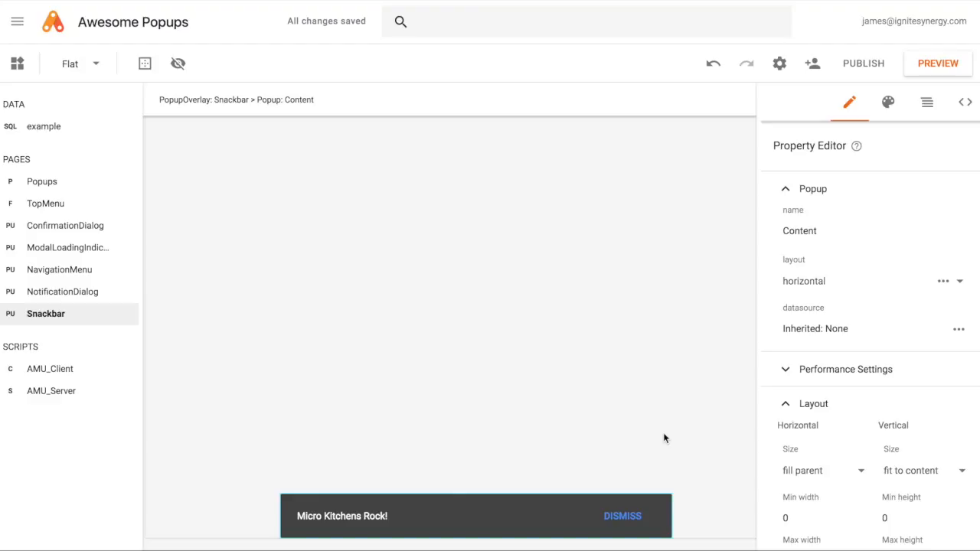
pyautogui.scroll(-1, 882, 375)
pyautogui.scroll(-2, 882, 376)
pyautogui.scroll(4, 881, 376)
pyautogui.click(226, 101)
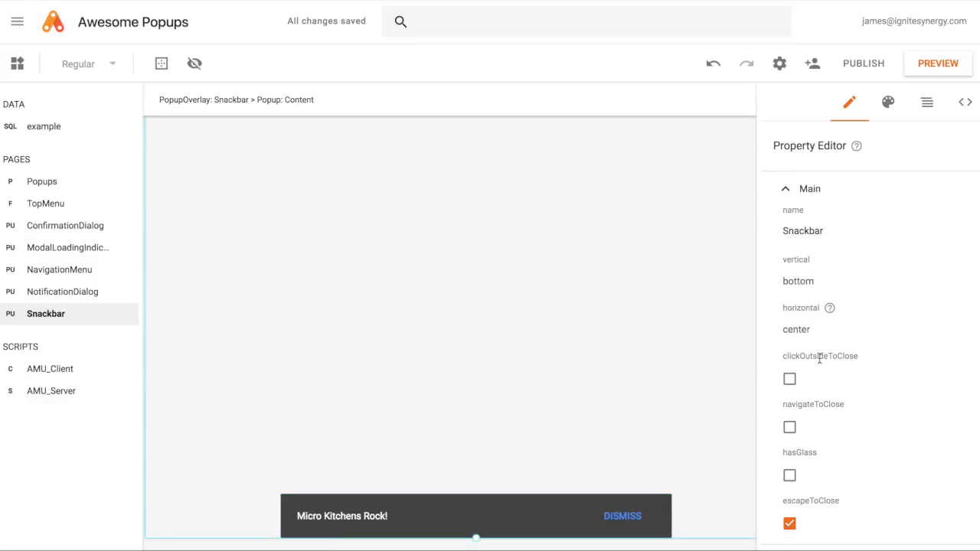
# Try the vertical positions center and top on the Snackbar overlay, and set it back to bottom
pyautogui.click(798, 281)
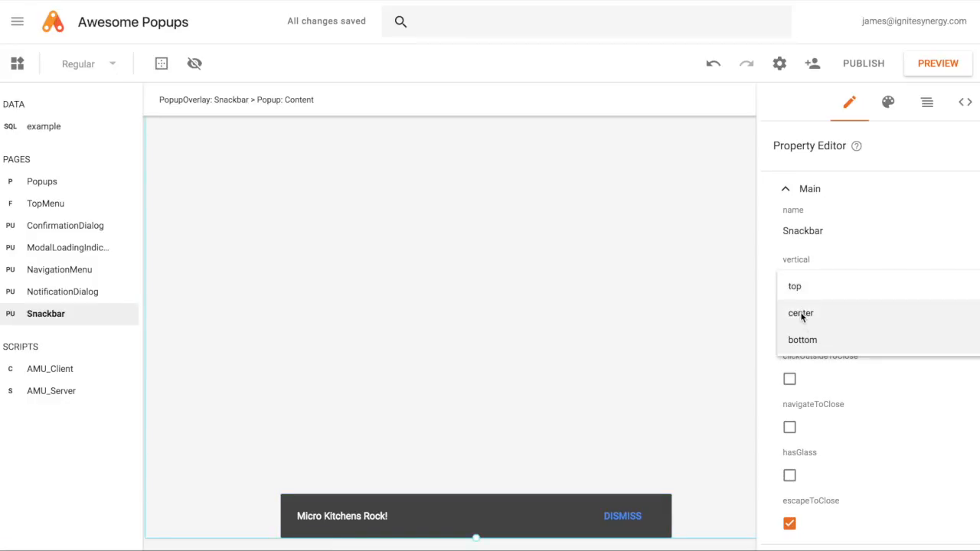
pyautogui.click(802, 316)
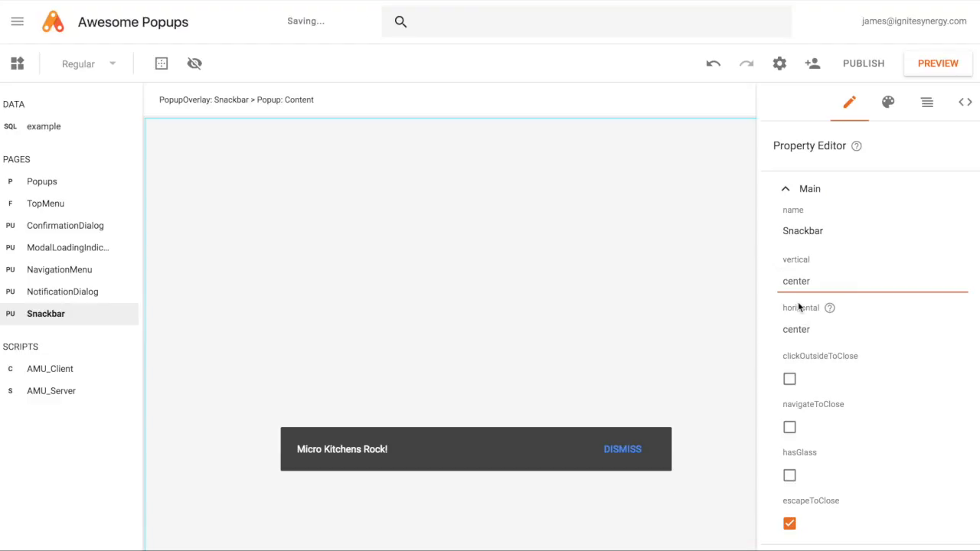
pyautogui.scroll(-3, 720, 393)
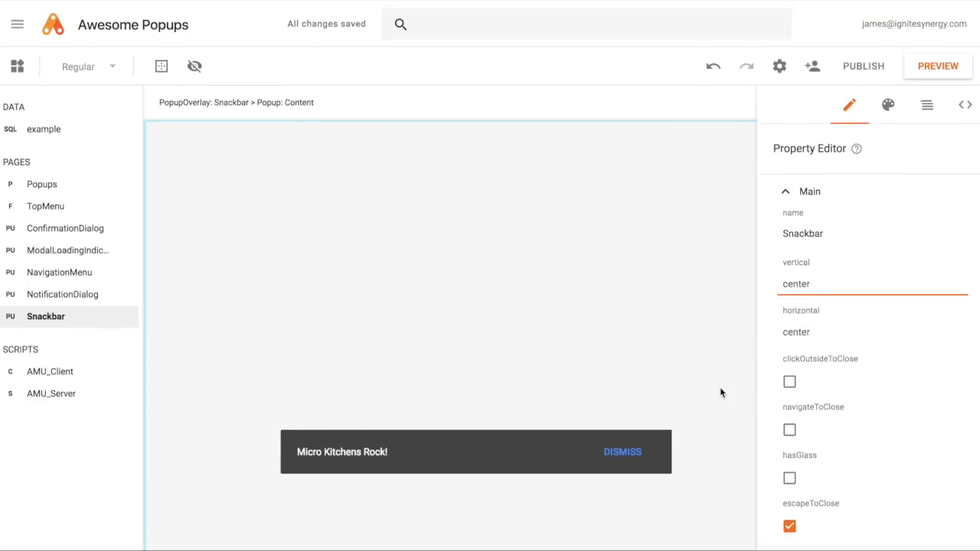
pyautogui.scroll(2, 720, 392)
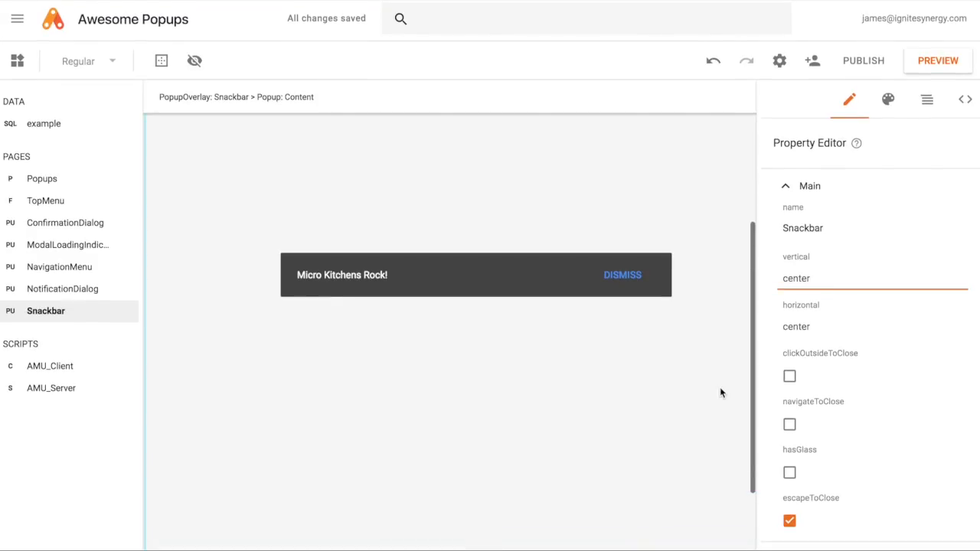
pyautogui.click(803, 282)
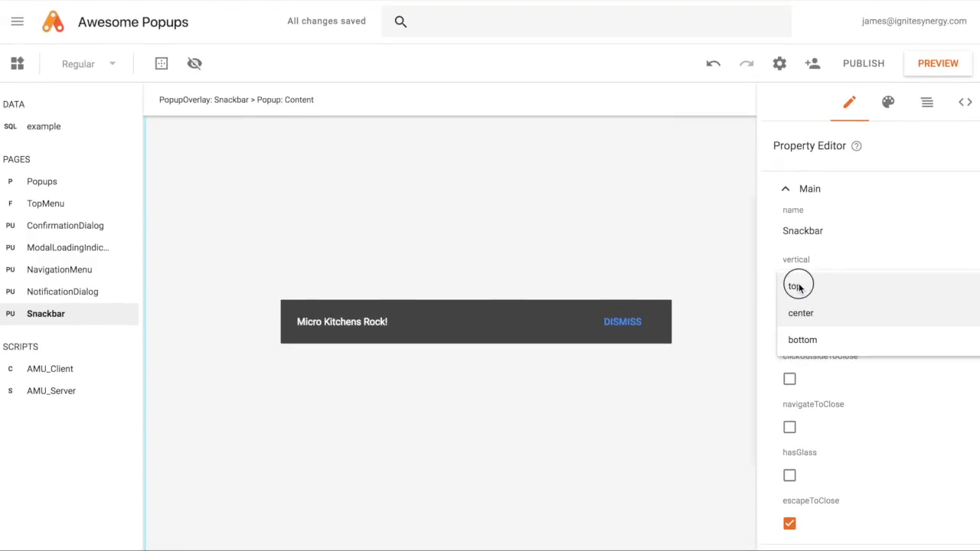
pyautogui.click(804, 285)
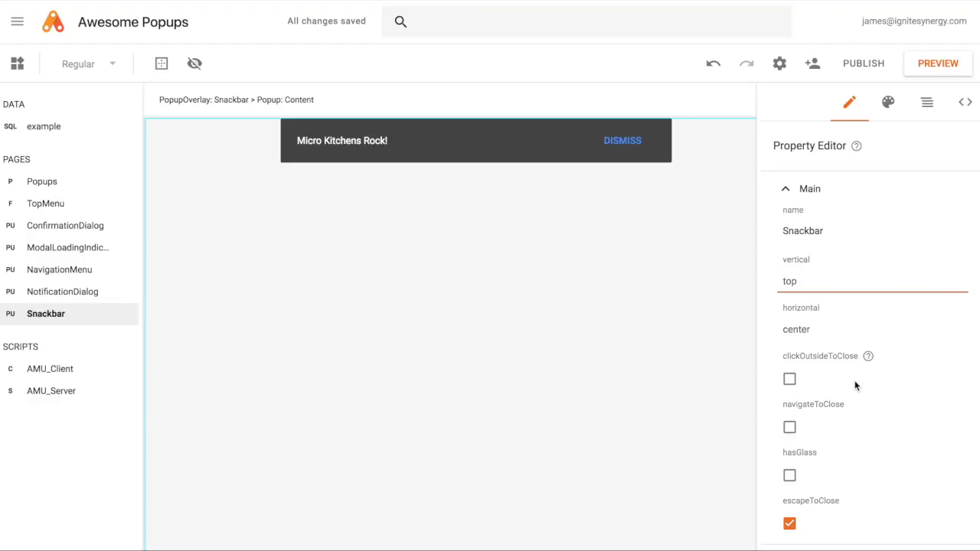
pyautogui.click(788, 278)
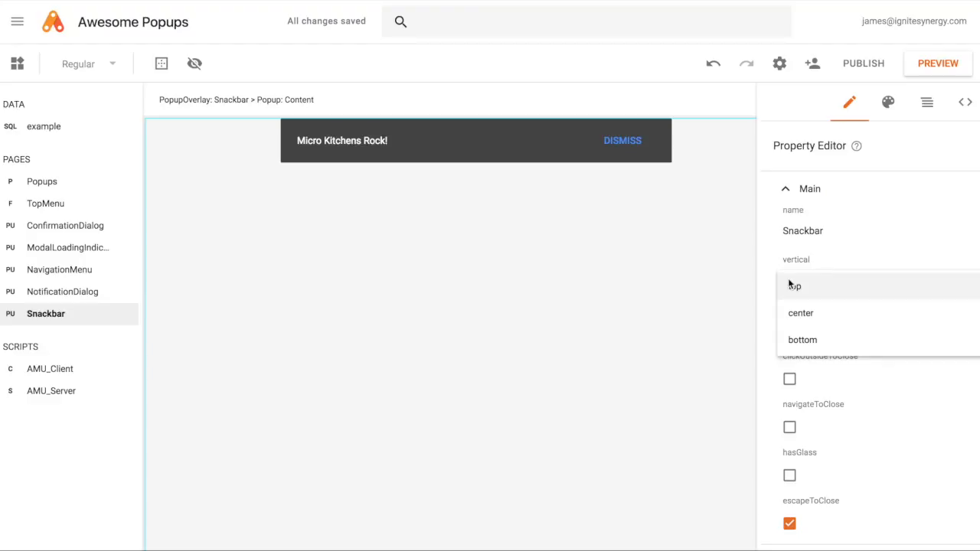
pyautogui.click(802, 340)
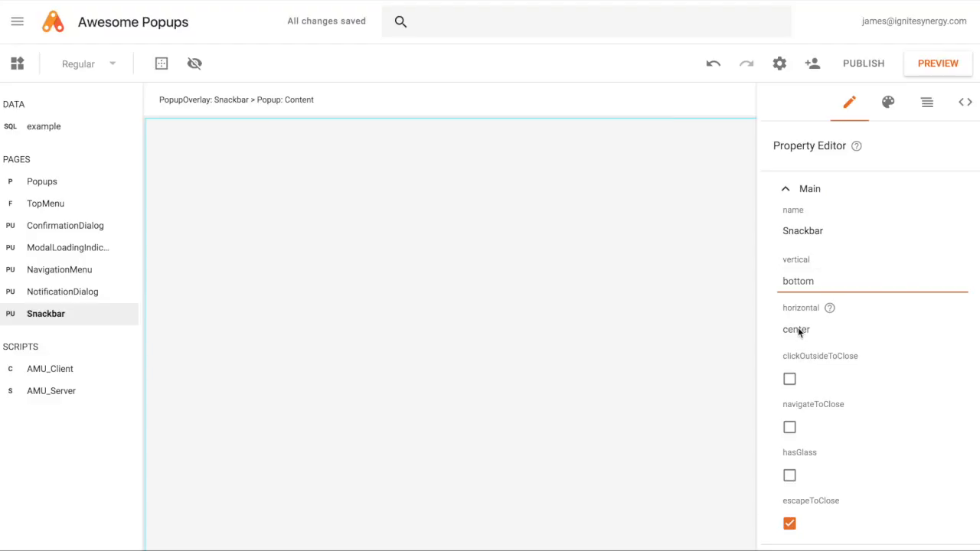
# Try the horizontal position left on the Snackbar overlay, and set it back to center
pyautogui.click(798, 327)
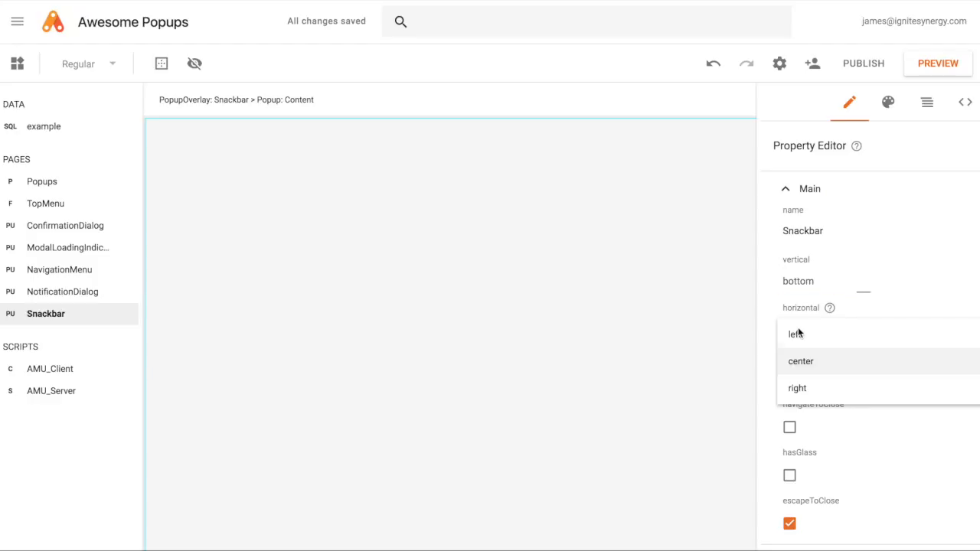
pyautogui.click(678, 392)
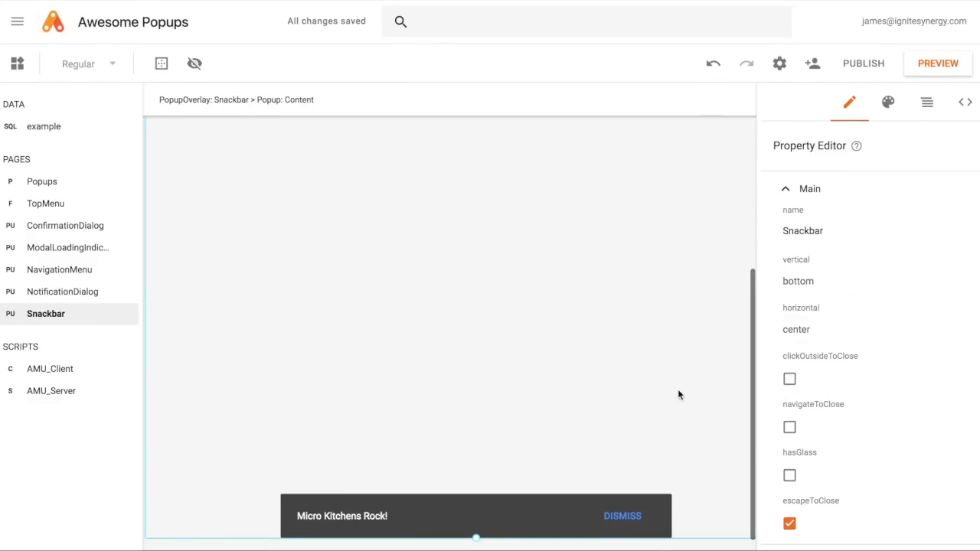
pyautogui.click(801, 328)
pyautogui.click(794, 334)
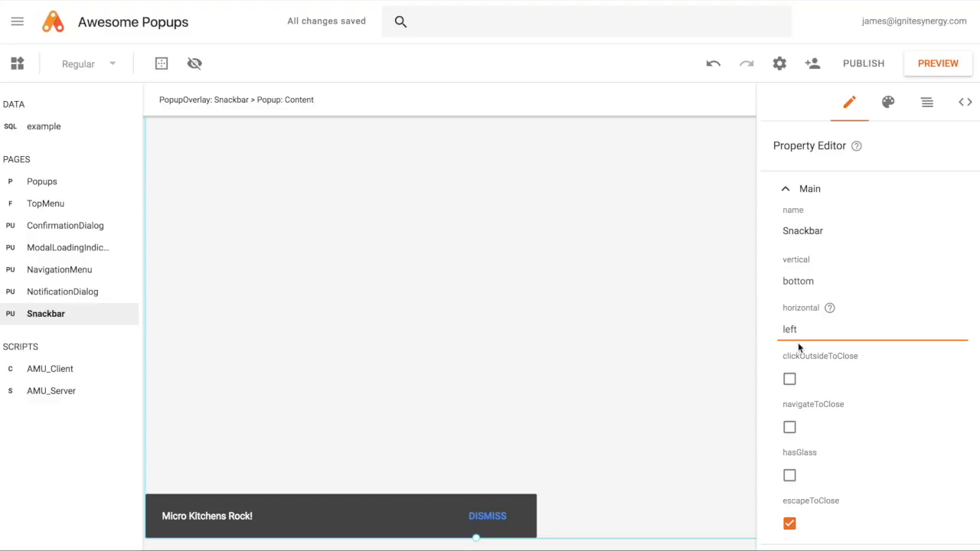
pyautogui.click(793, 331)
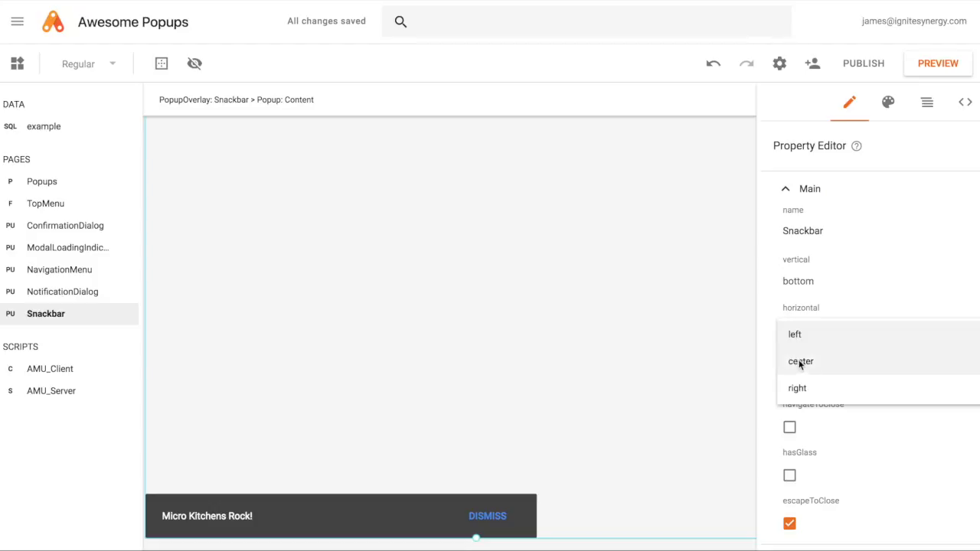
pyautogui.click(858, 392)
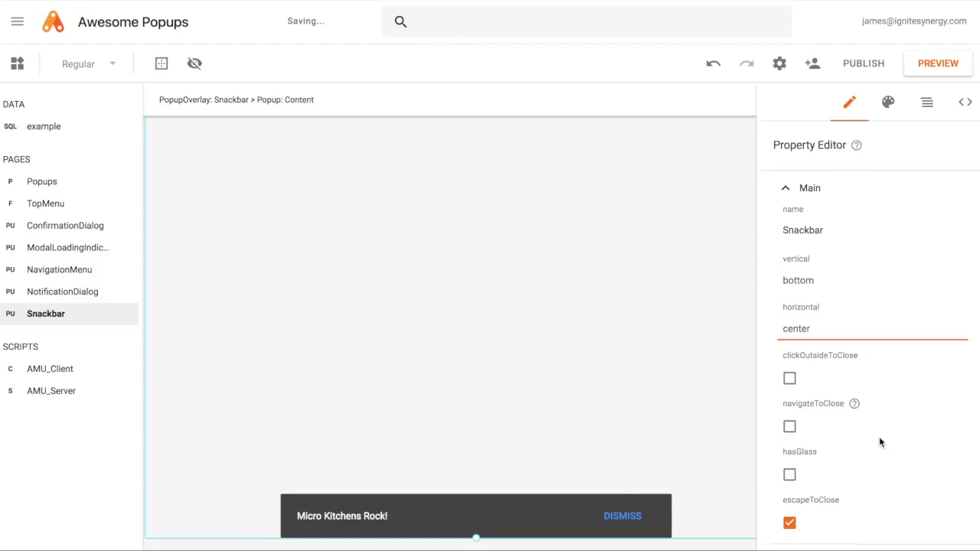
# Review the Snackbar overlay's remaining properties and the Dismiss button's onClick action choices, leaving its custom action unchanged
pyautogui.scroll(-5, 879, 442)
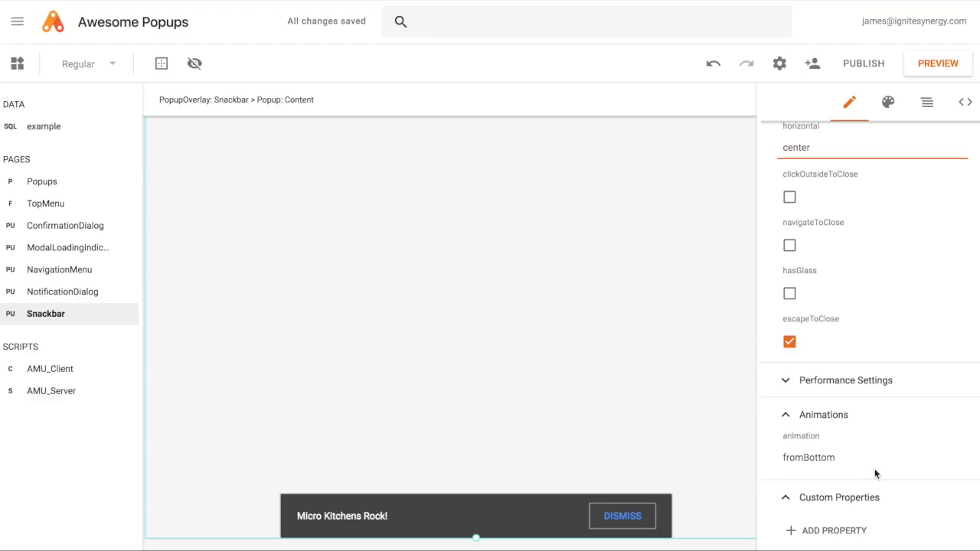
pyautogui.scroll(-5, 874, 475)
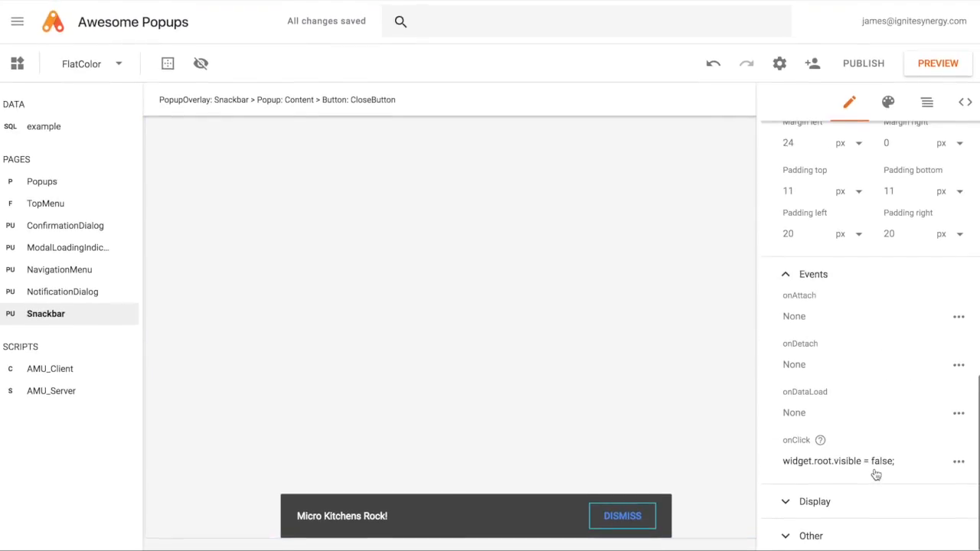
pyautogui.click(820, 464)
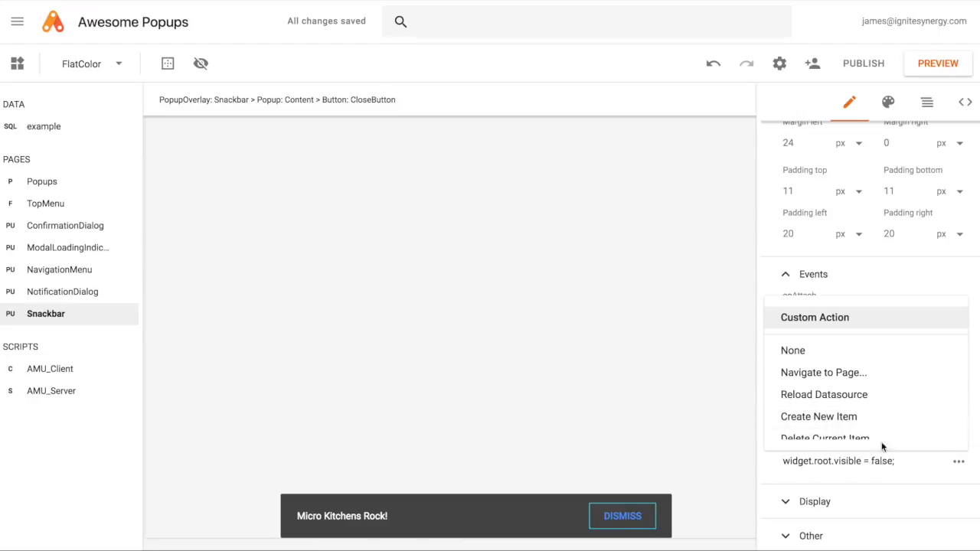
pyautogui.scroll(-1, 853, 416)
pyautogui.scroll(-3, 853, 416)
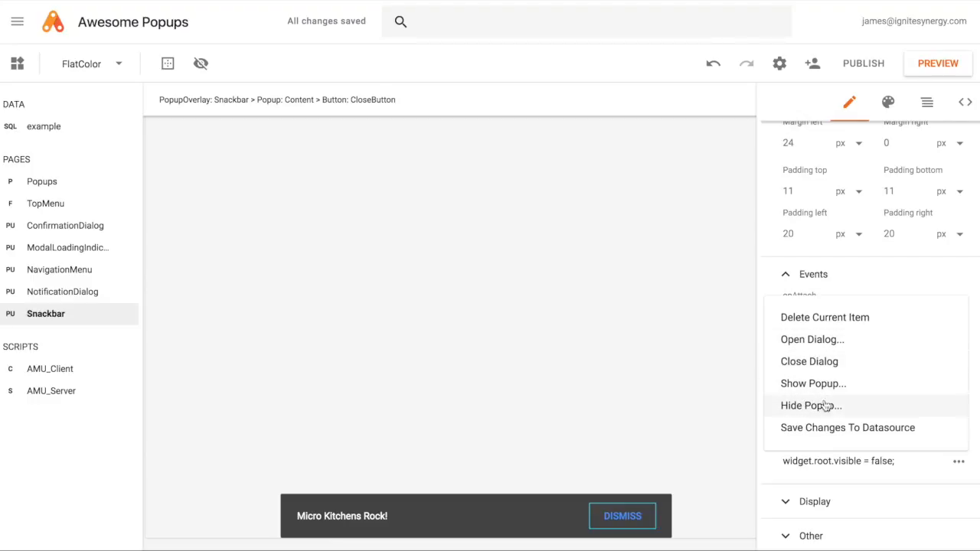
pyautogui.click(775, 473)
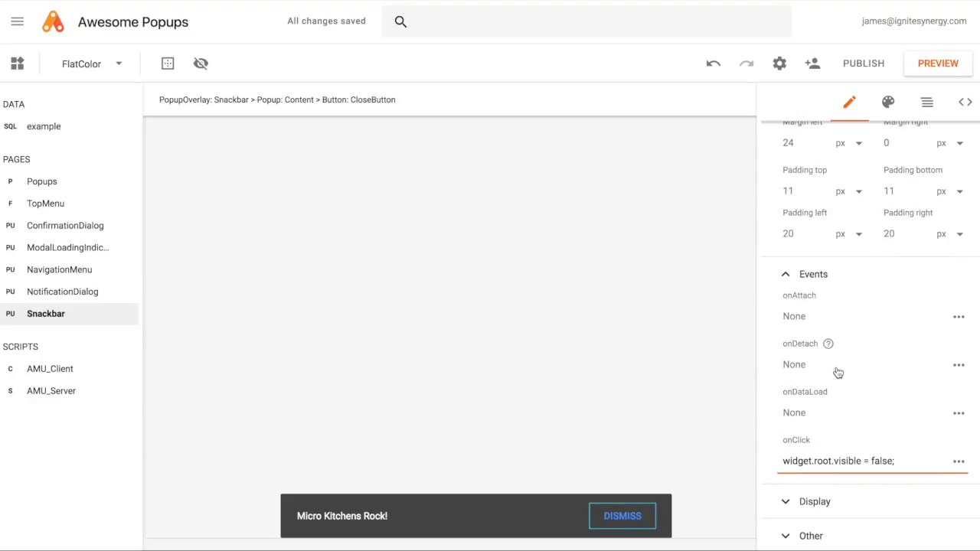
pyautogui.scroll(10, 837, 372)
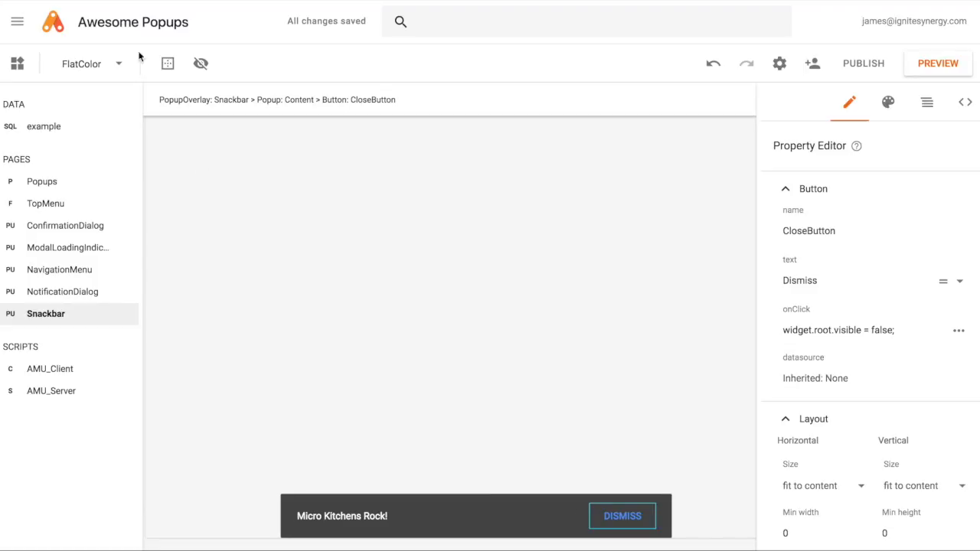
# Check the animation choices of the Snackbar overlay while keeping fromBottom
pyautogui.click(193, 108)
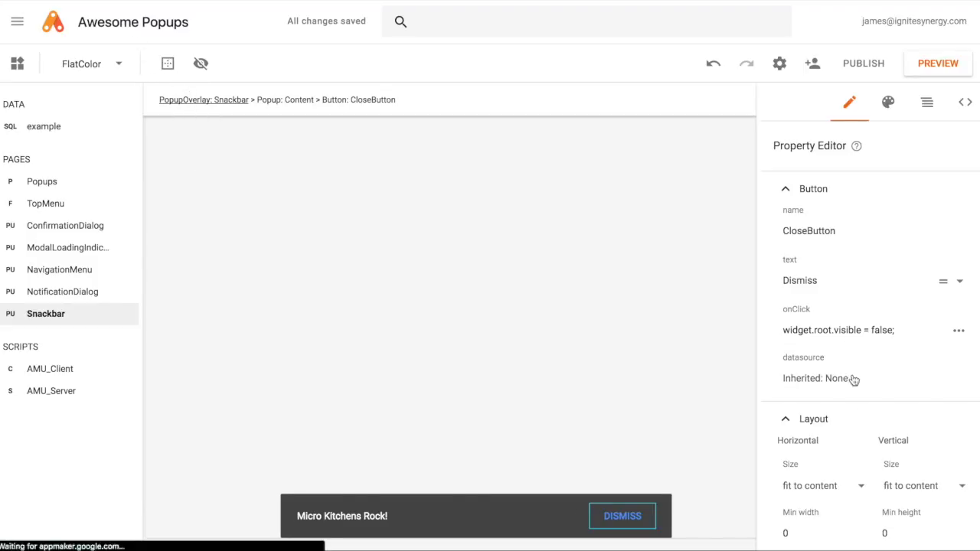
pyautogui.scroll(-5, 858, 452)
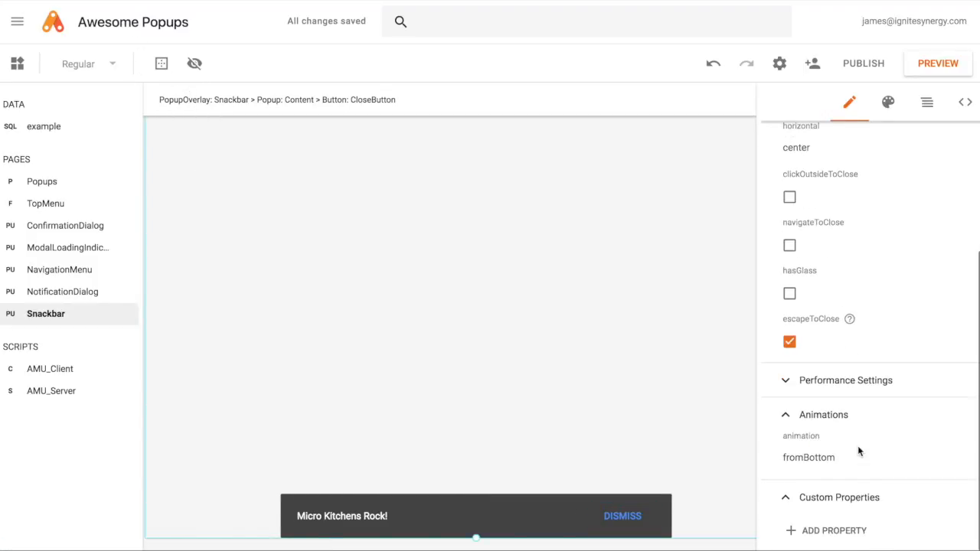
pyautogui.click(808, 456)
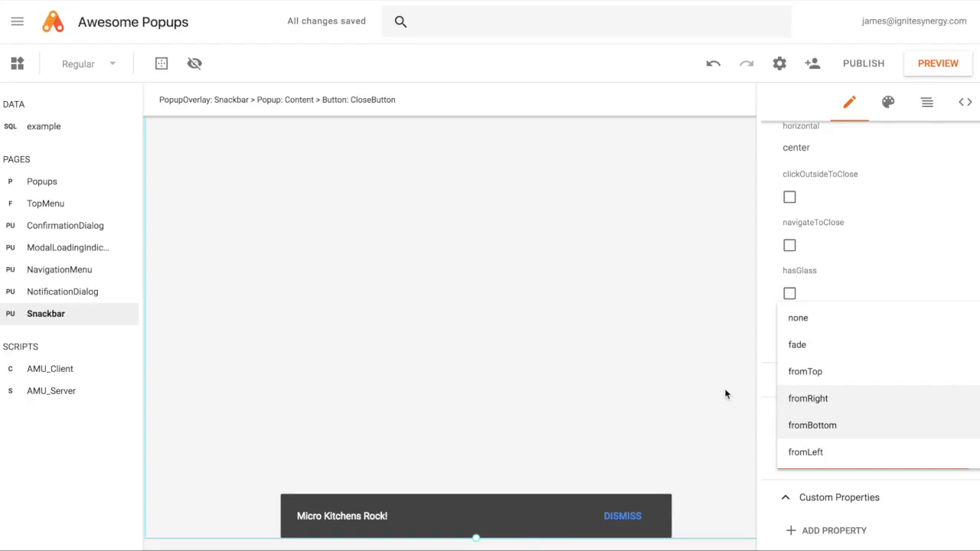
pyautogui.click(885, 256)
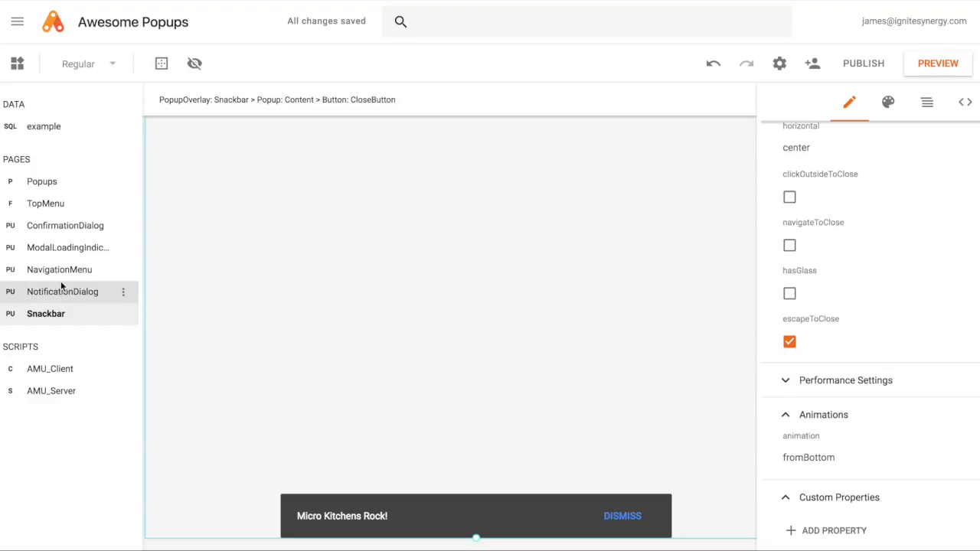
# On the Popups page, set the onClick event of the table row's delete button to show the ConfirmationDialog popup
pyautogui.click(69, 226)
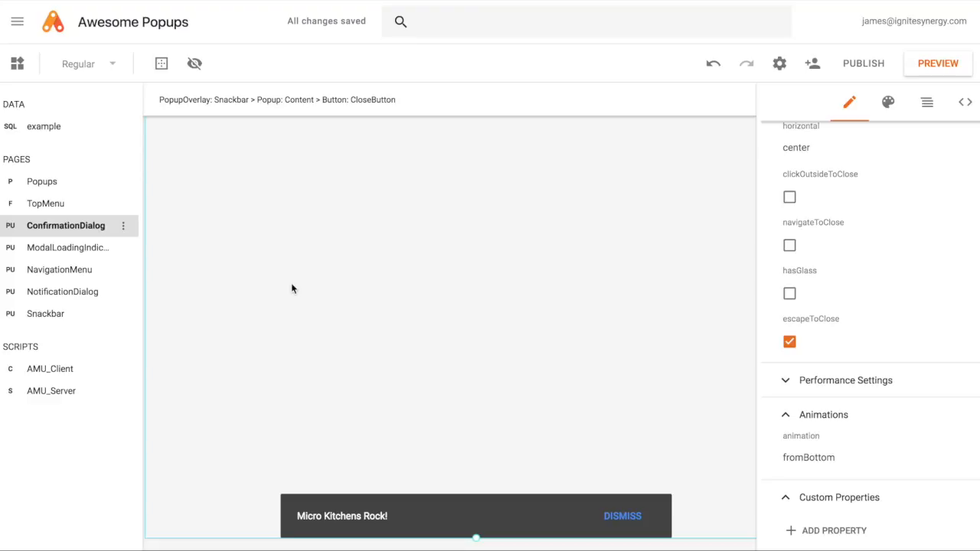
pyautogui.click(43, 185)
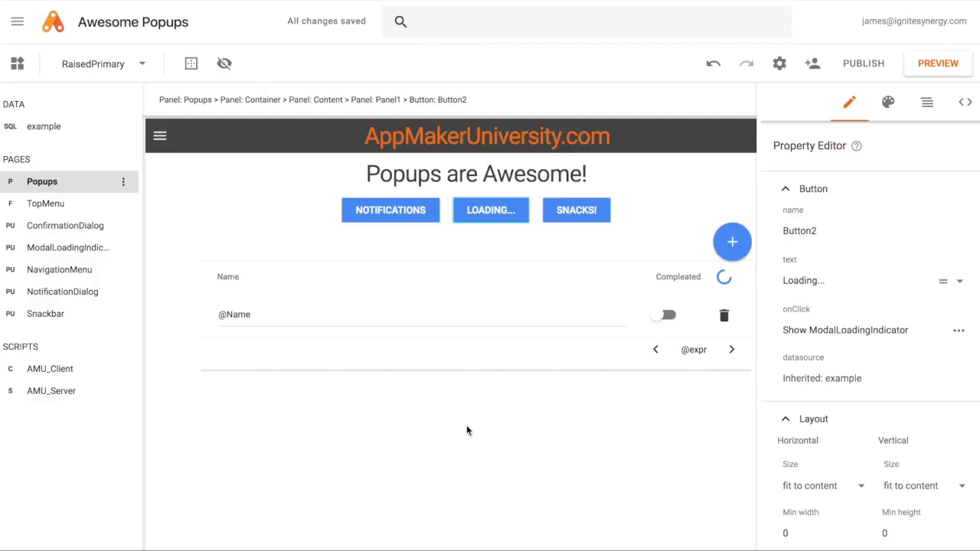
pyautogui.click(724, 320)
pyautogui.click(723, 320)
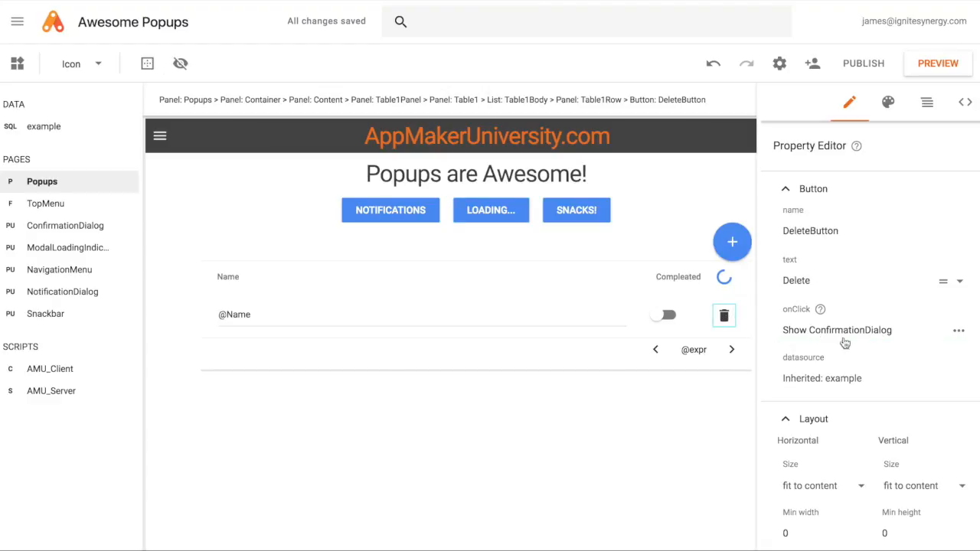
pyautogui.click(853, 337)
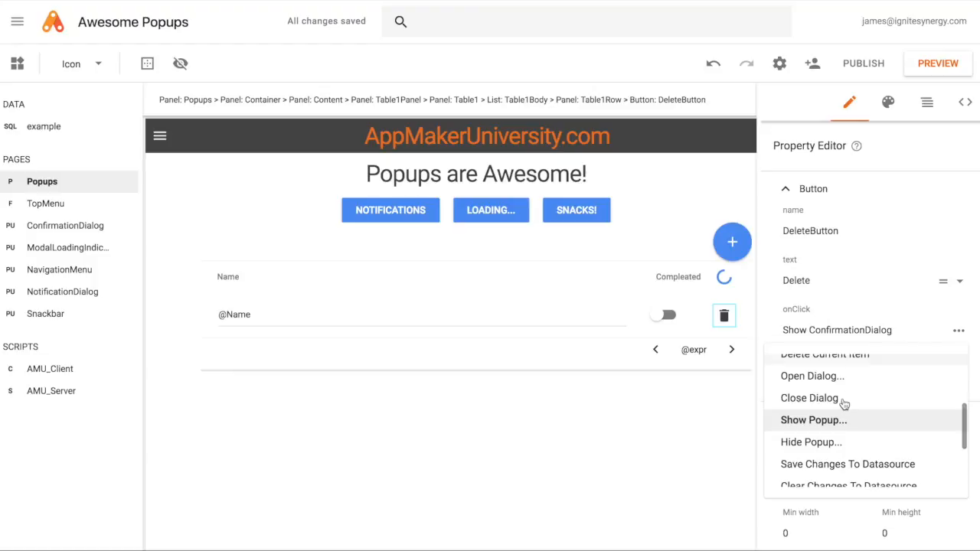
pyautogui.click(825, 420)
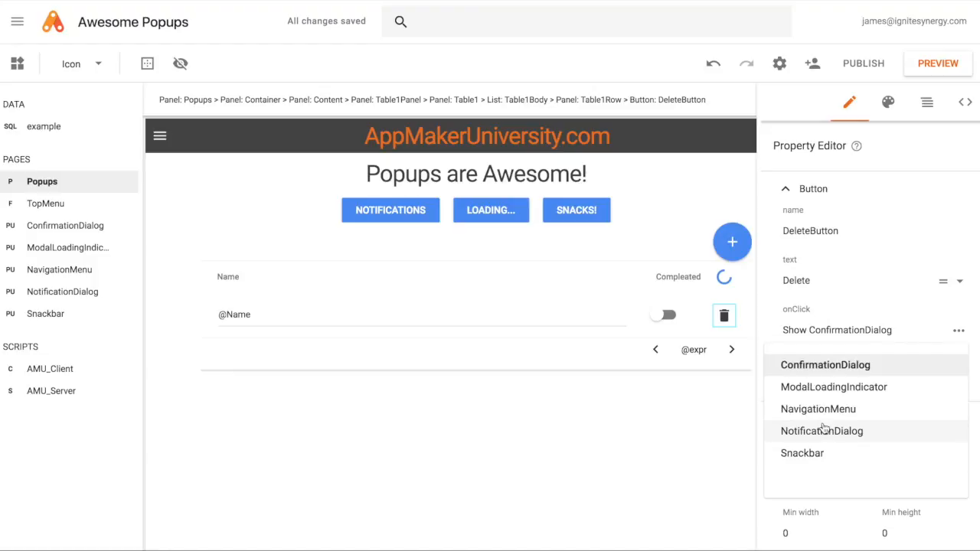
pyautogui.click(823, 366)
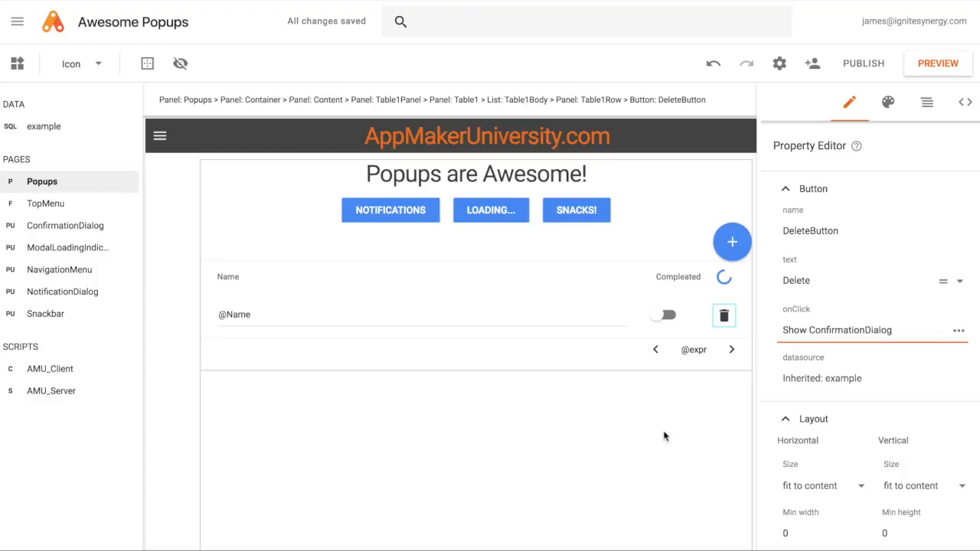
# Review the ConfirmationDialog popup's Cancel and Delete Forever buttons and the custom onClick code that deletes the item and hides the popup
pyautogui.click(56, 226)
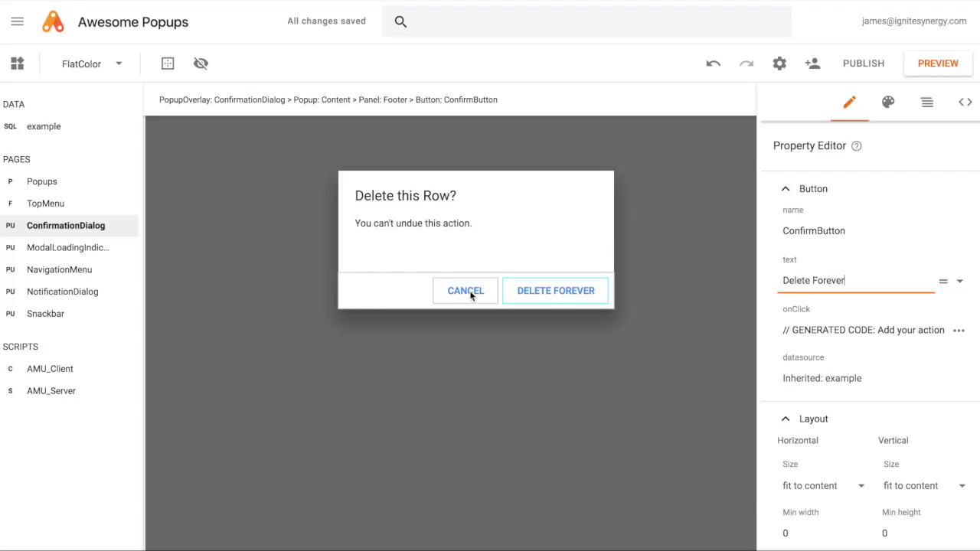
pyautogui.click(466, 292)
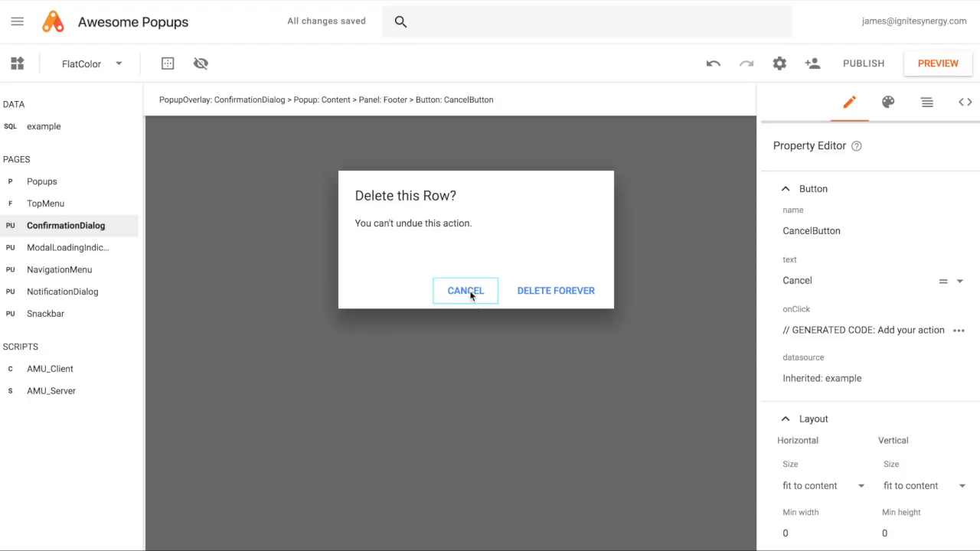
pyautogui.click(543, 293)
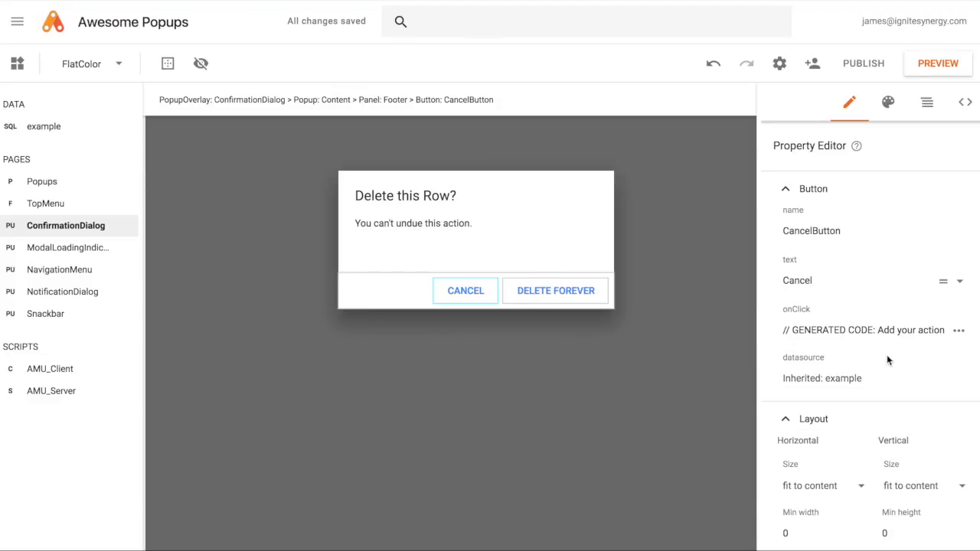
pyautogui.scroll(-1, 887, 360)
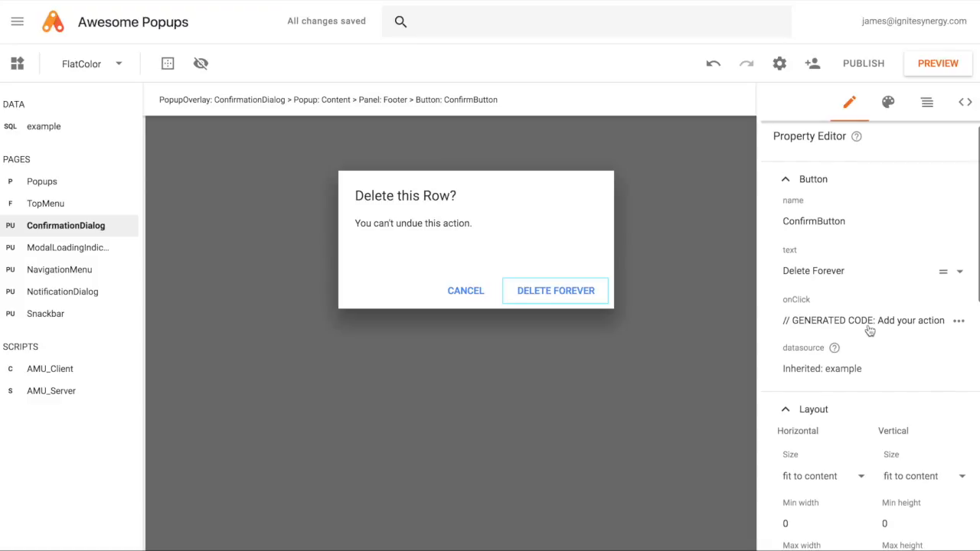
pyautogui.click(869, 326)
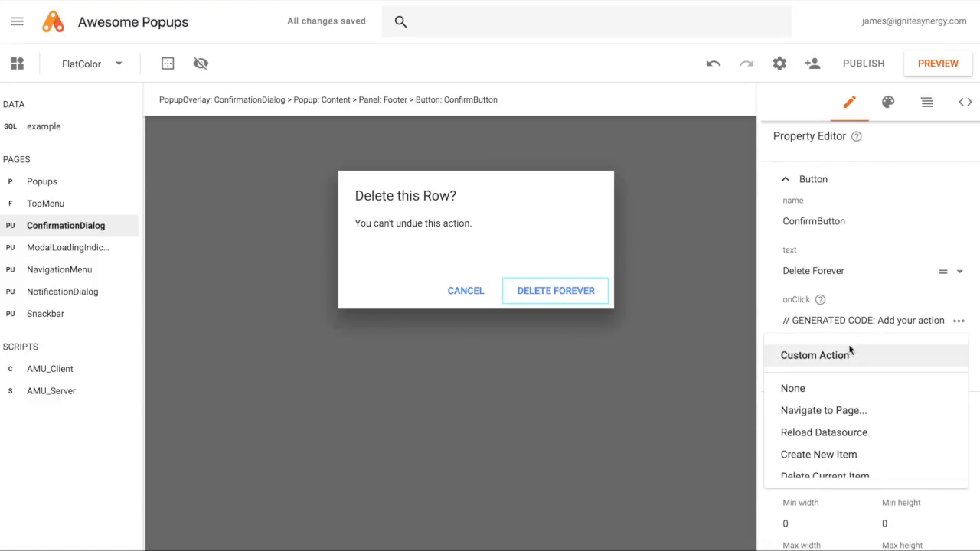
pyautogui.click(829, 360)
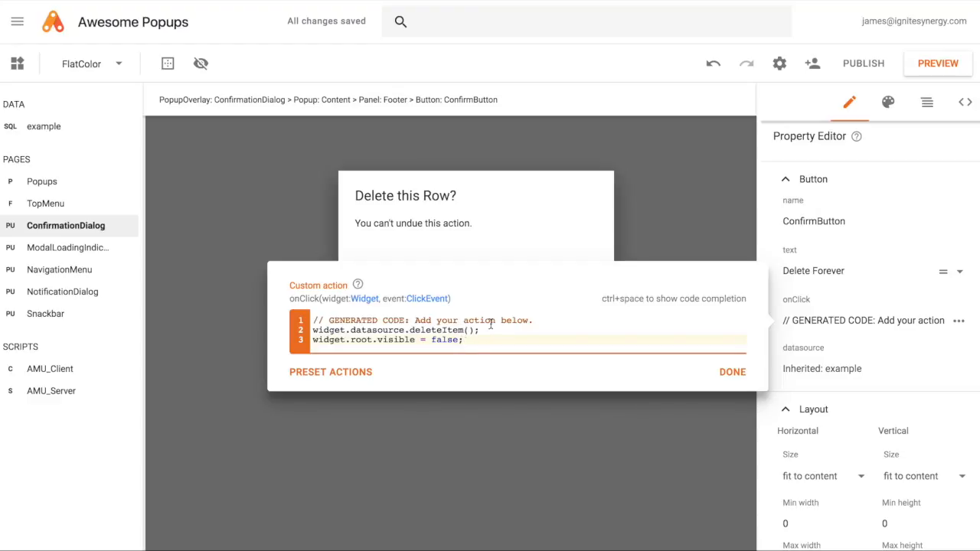
pyautogui.click(730, 373)
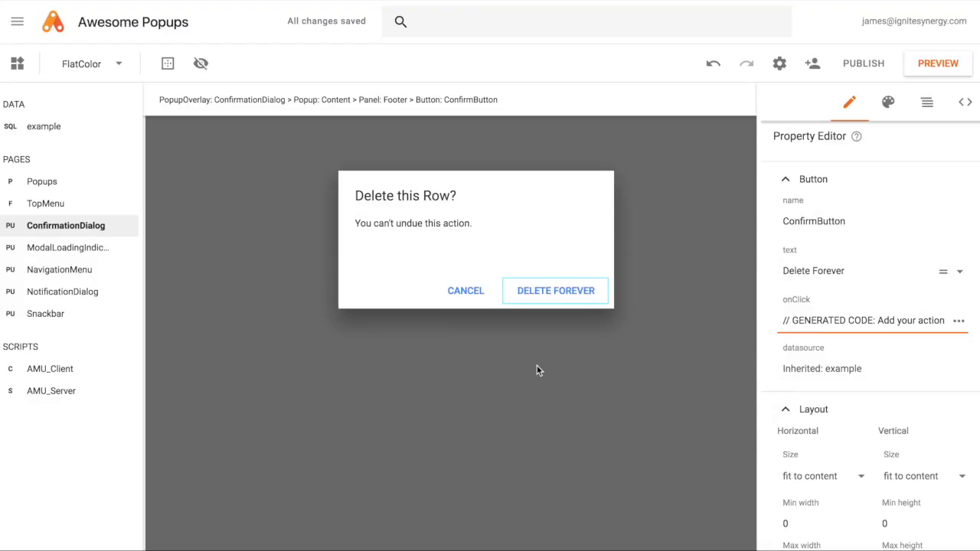
# Check the datasource choices of the ConfirmationDialog's Content popup while keeping example
pyautogui.click(220, 100)
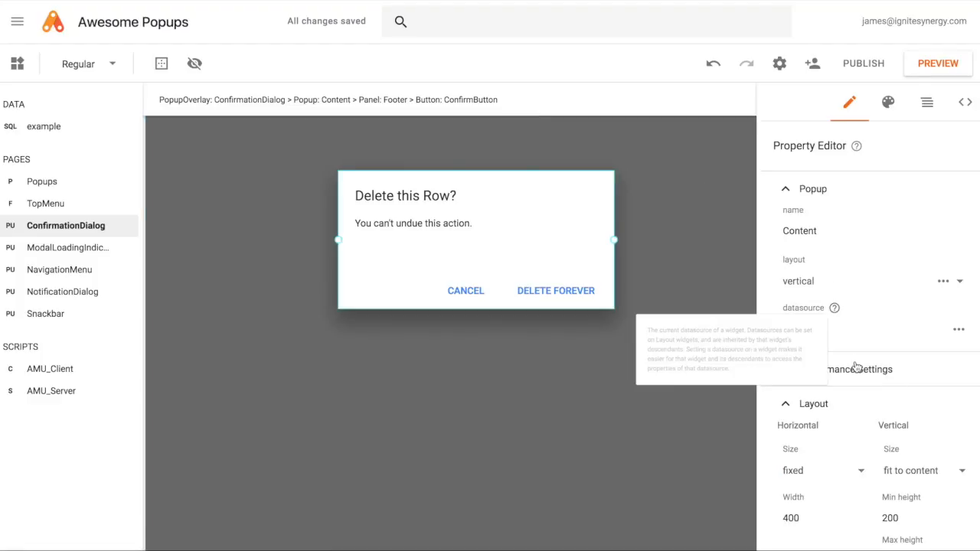
pyautogui.scroll(-1, 856, 367)
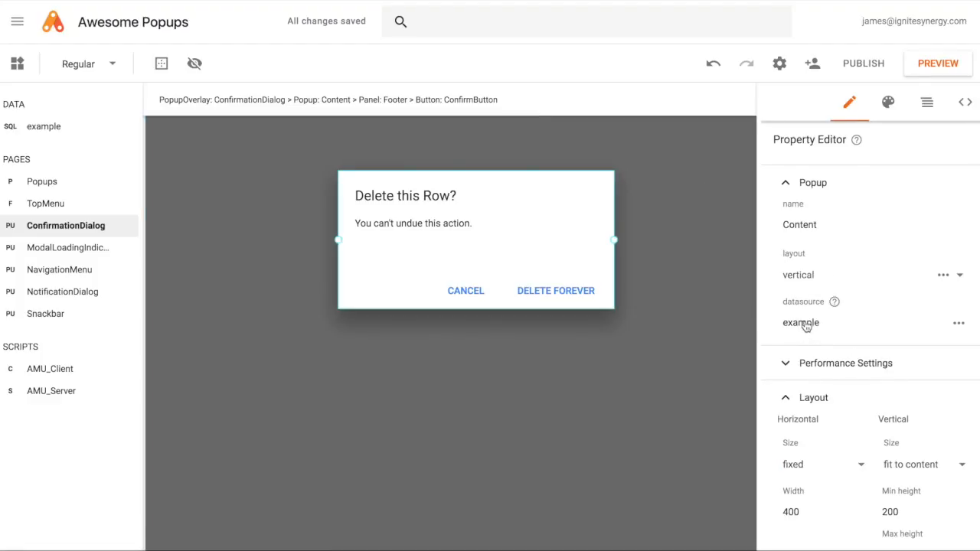
pyautogui.click(806, 326)
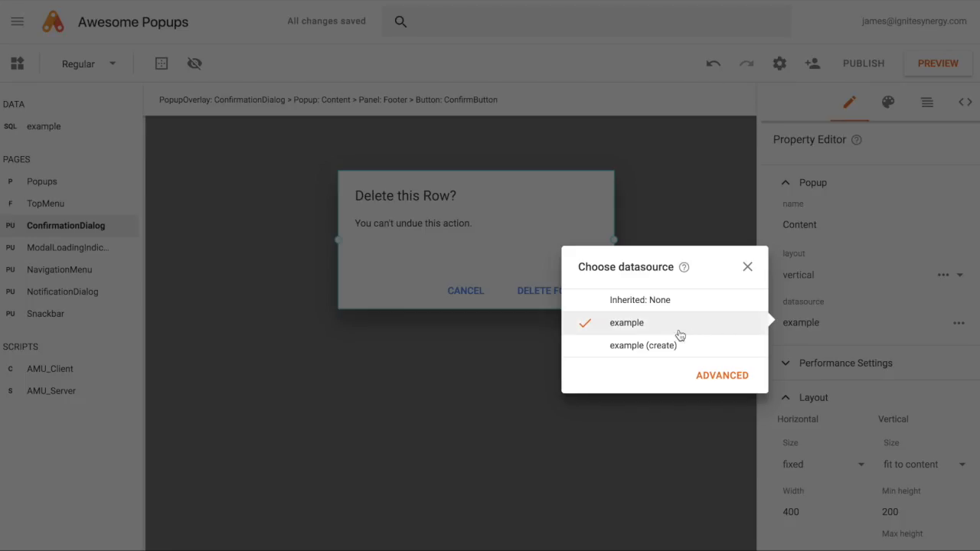
pyautogui.click(748, 268)
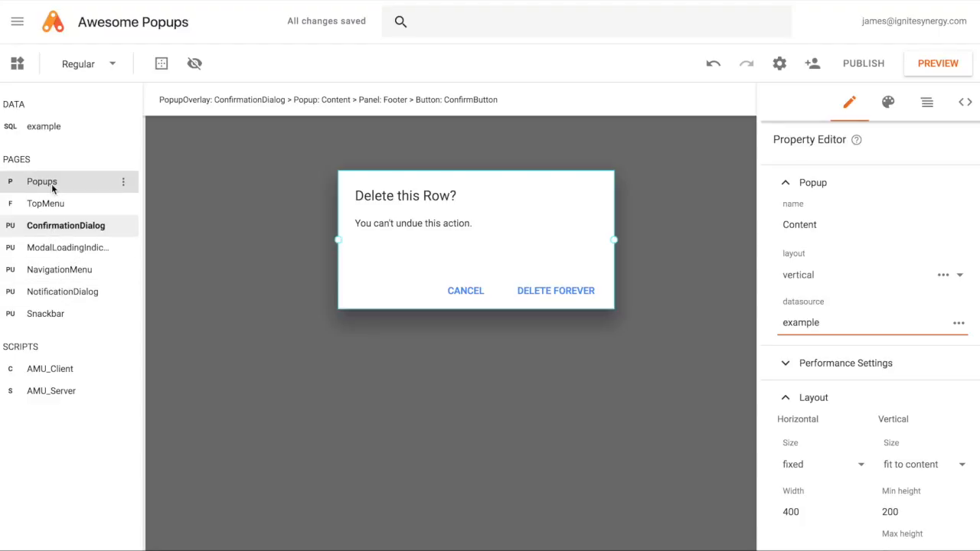
# Review the position, closing and animation properties of the NavigationMenu popup overlay
pyautogui.click(56, 273)
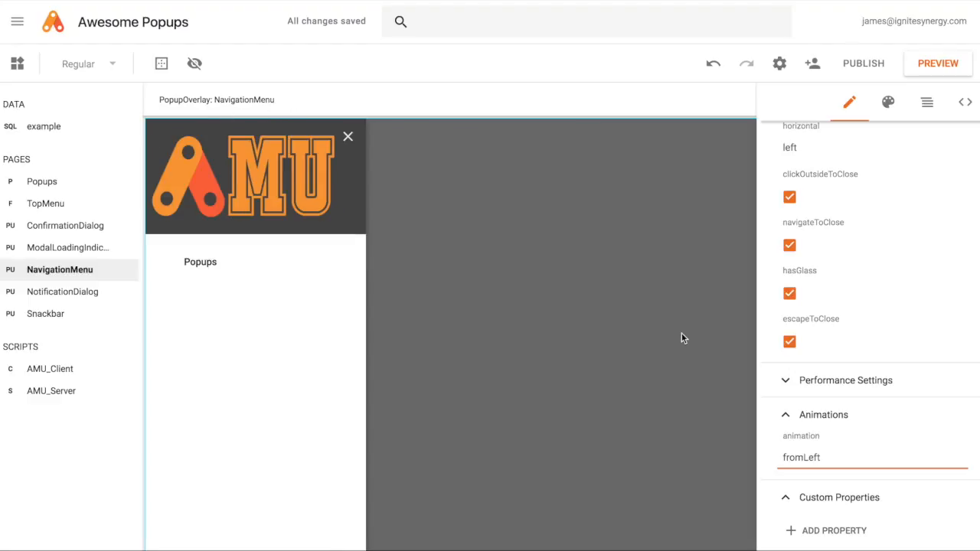
pyautogui.scroll(3, 902, 406)
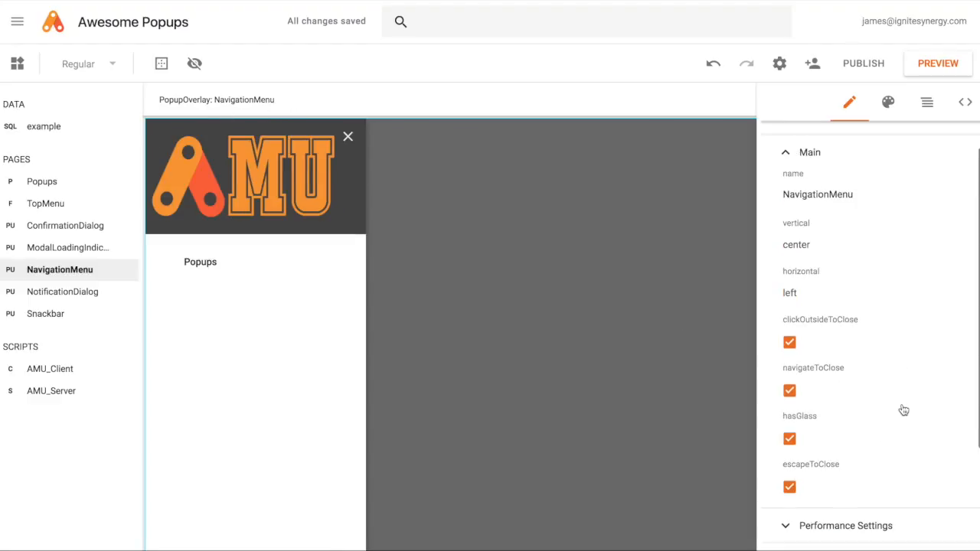
pyautogui.scroll(-1, 903, 406)
pyautogui.scroll(1, 902, 405)
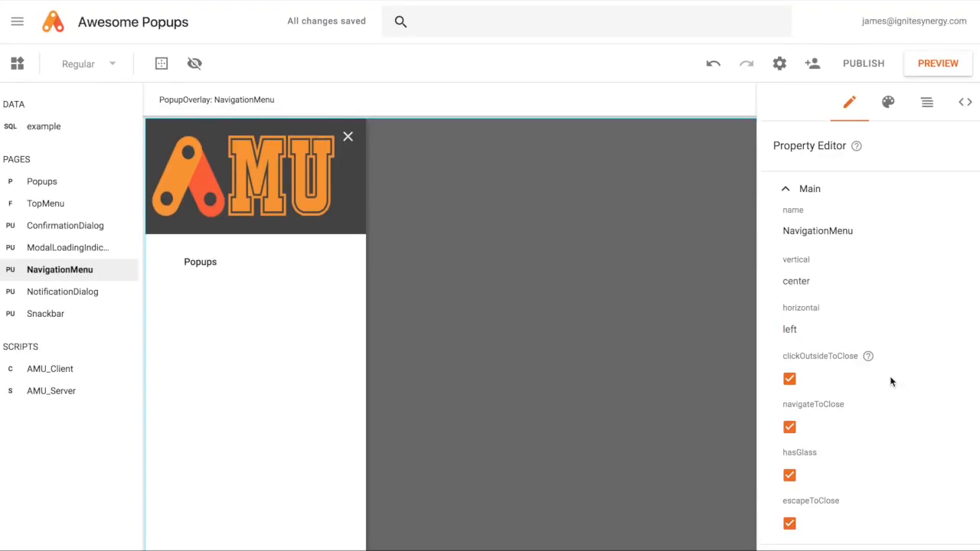
pyautogui.scroll(-1, 897, 428)
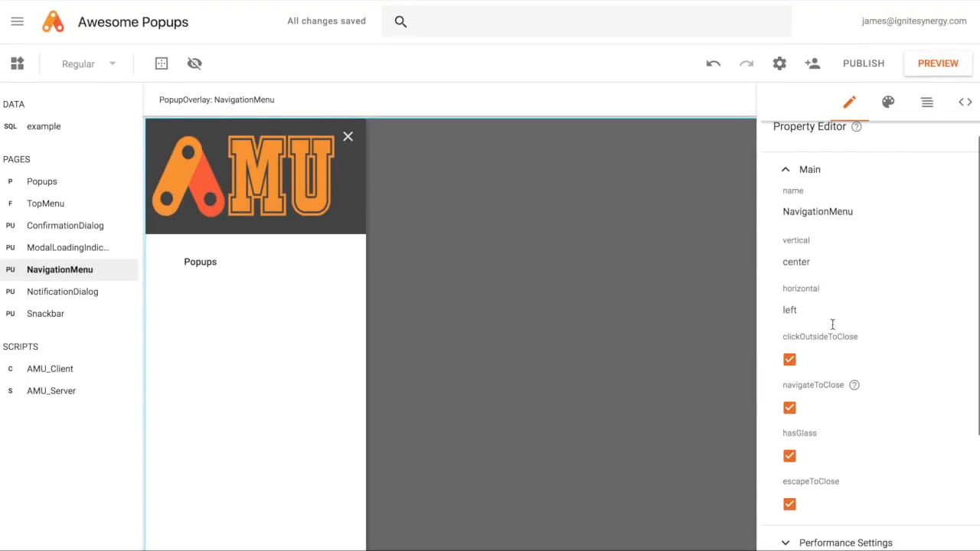
# Try the horizontal position right on the NavigationMenu overlay, check its animation choices while keeping fromLeft, and set the position back to left
pyautogui.click(788, 310)
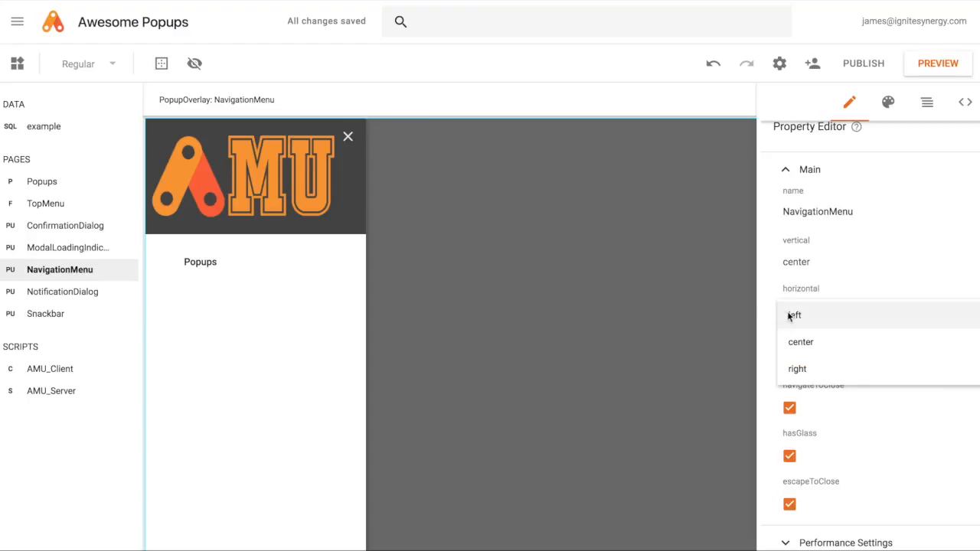
pyautogui.click(797, 370)
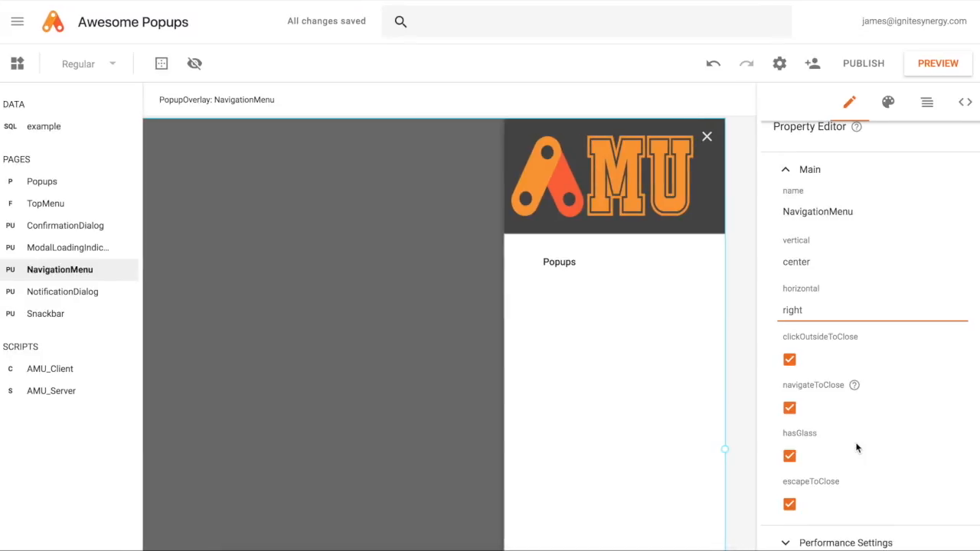
pyautogui.scroll(-3, 857, 448)
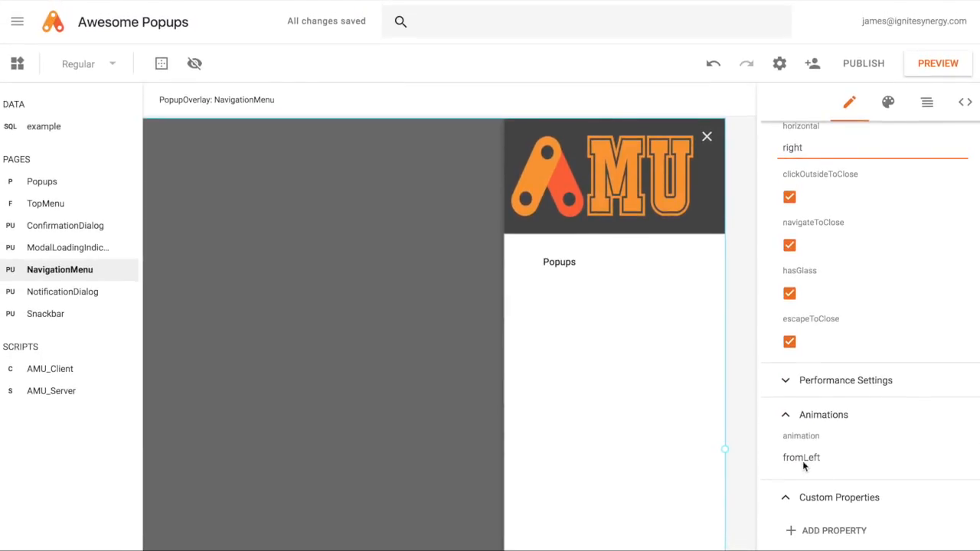
pyautogui.click(803, 459)
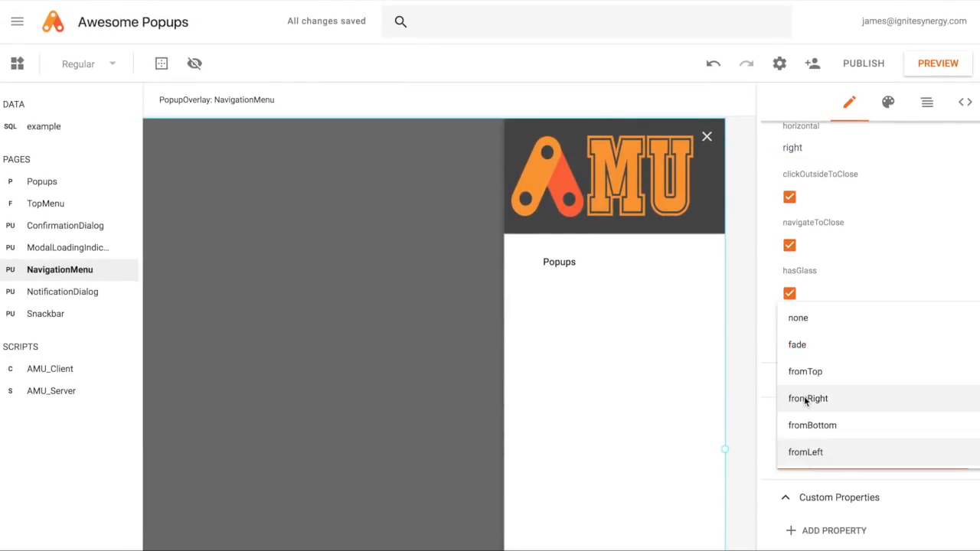
pyautogui.click(812, 455)
pyautogui.scroll(5, 859, 430)
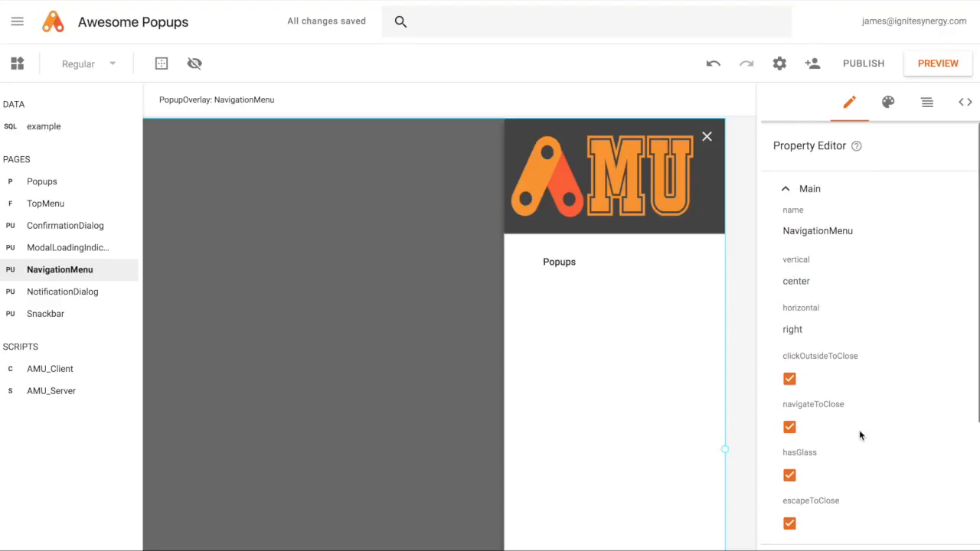
pyautogui.click(793, 331)
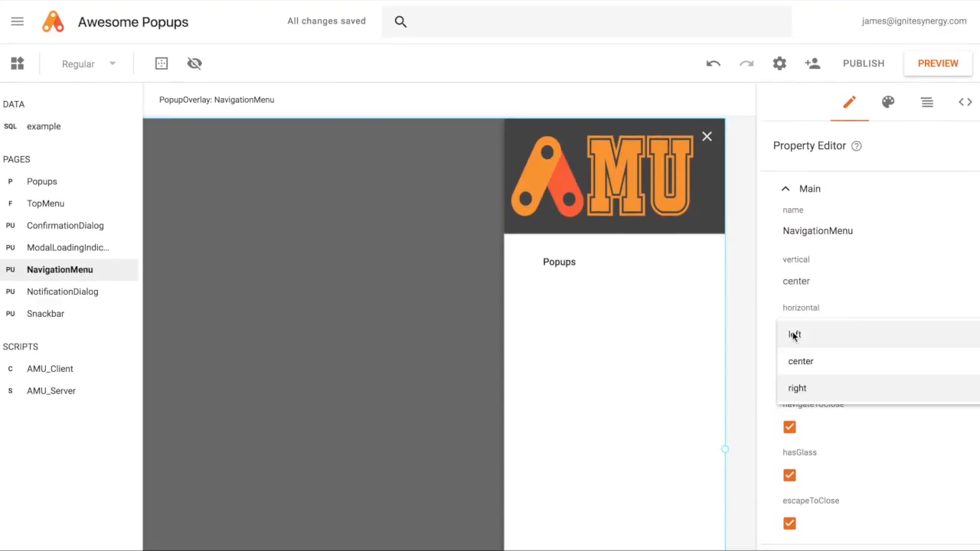
pyautogui.click(828, 353)
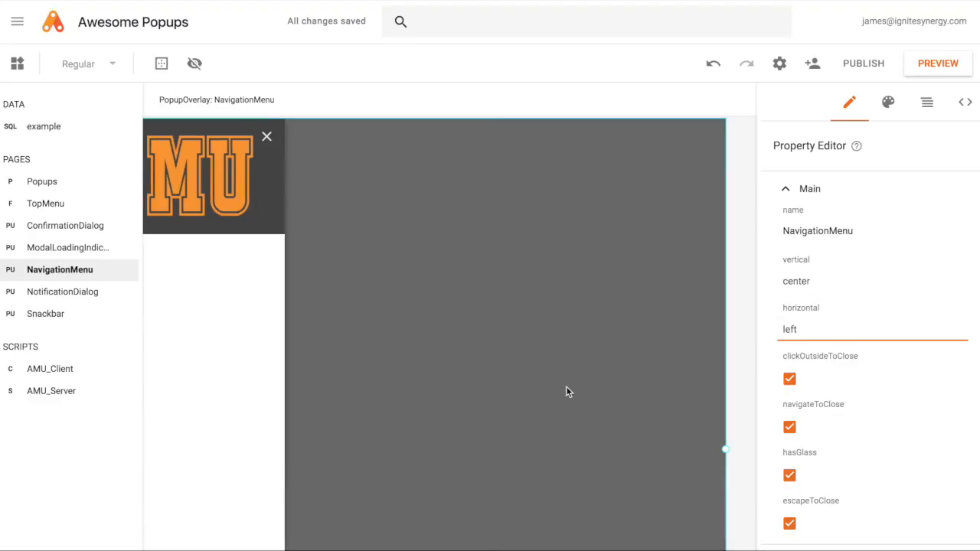
pyautogui.scroll(-3, 886, 392)
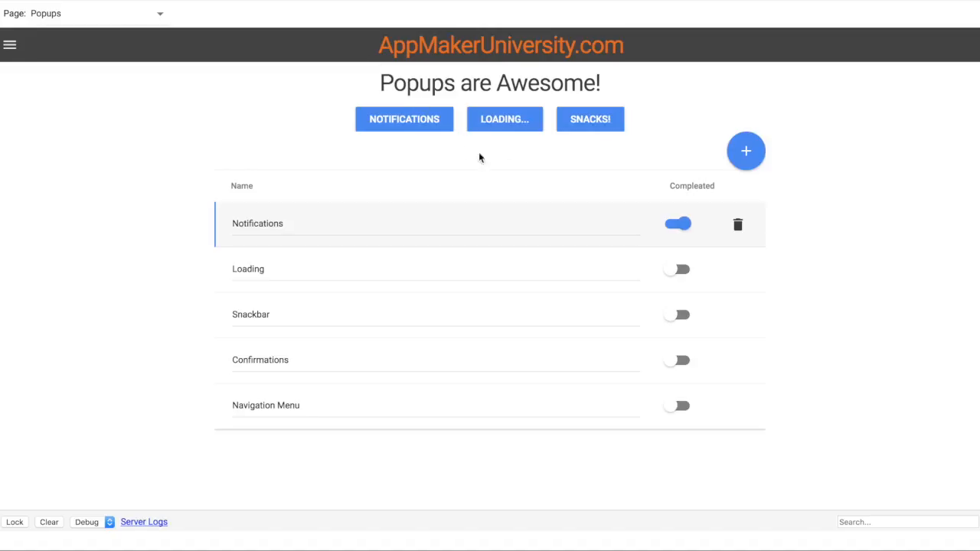
# In the app preview, test the modal loading indicator, and show and dismiss the snackbar
pyautogui.click(503, 125)
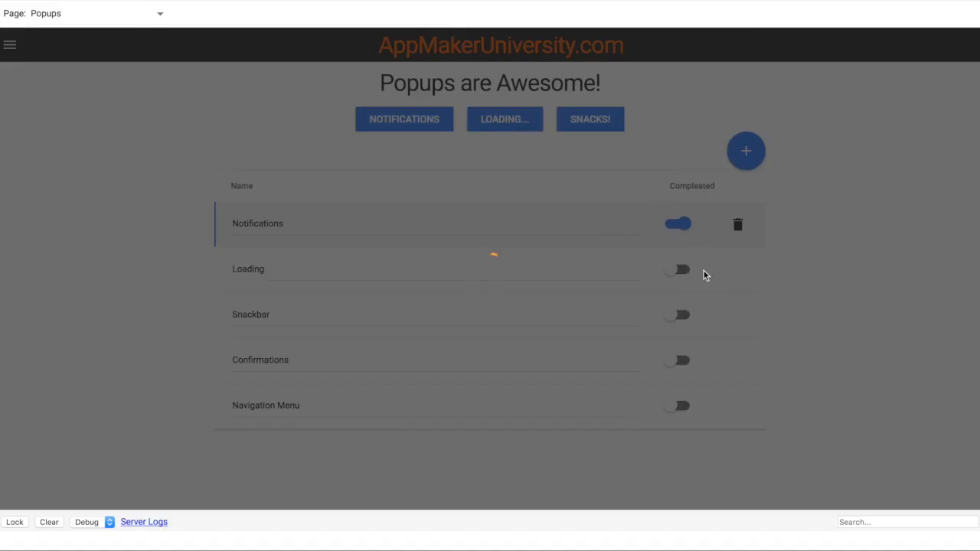
pyautogui.click(526, 134)
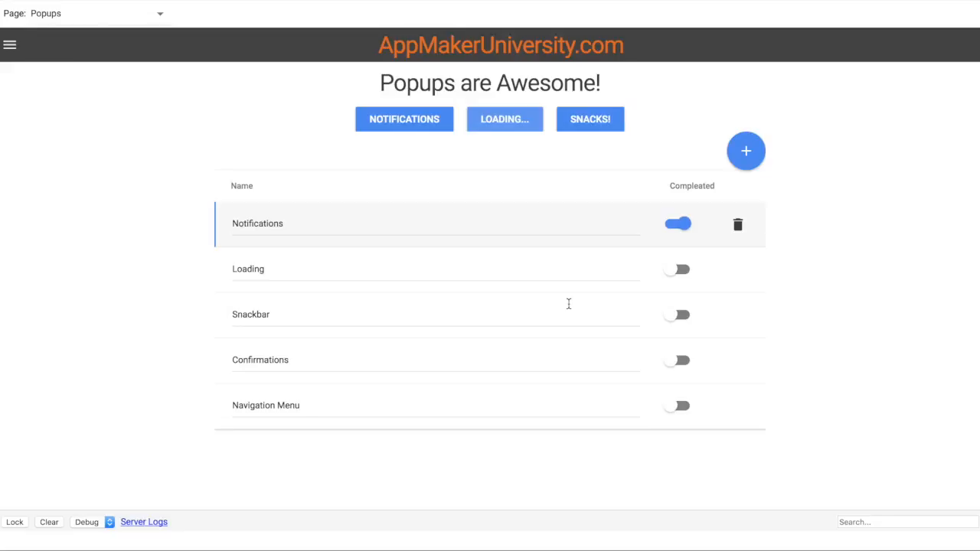
pyautogui.click(578, 314)
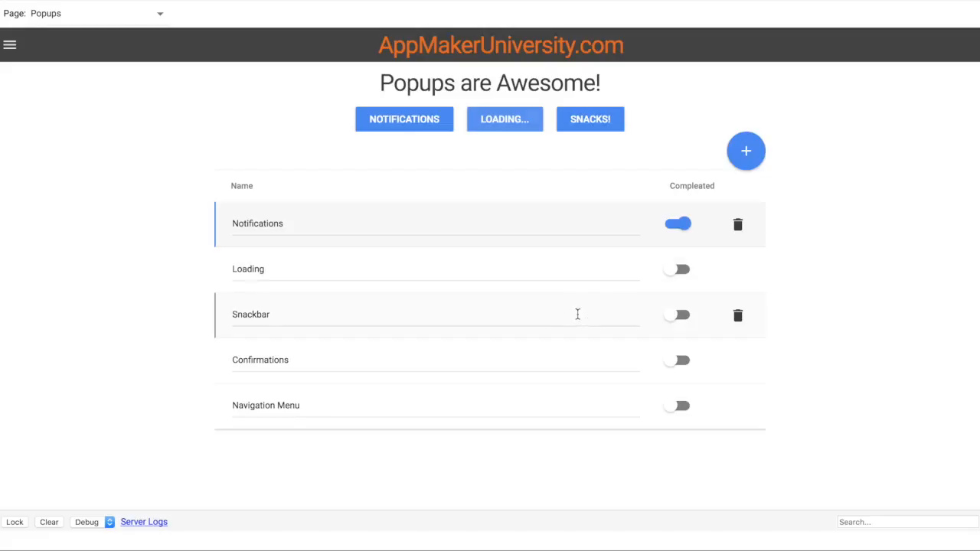
pyautogui.click(587, 122)
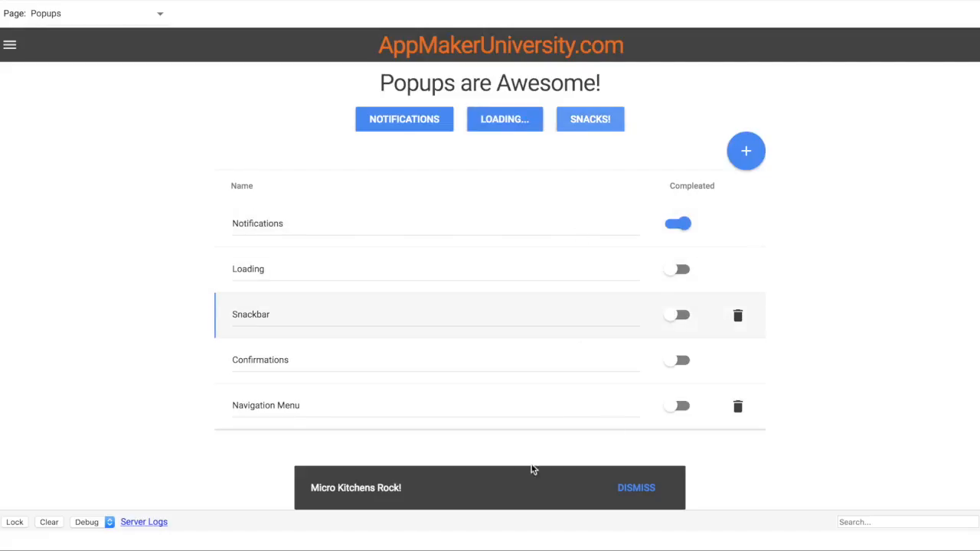
pyautogui.click(634, 491)
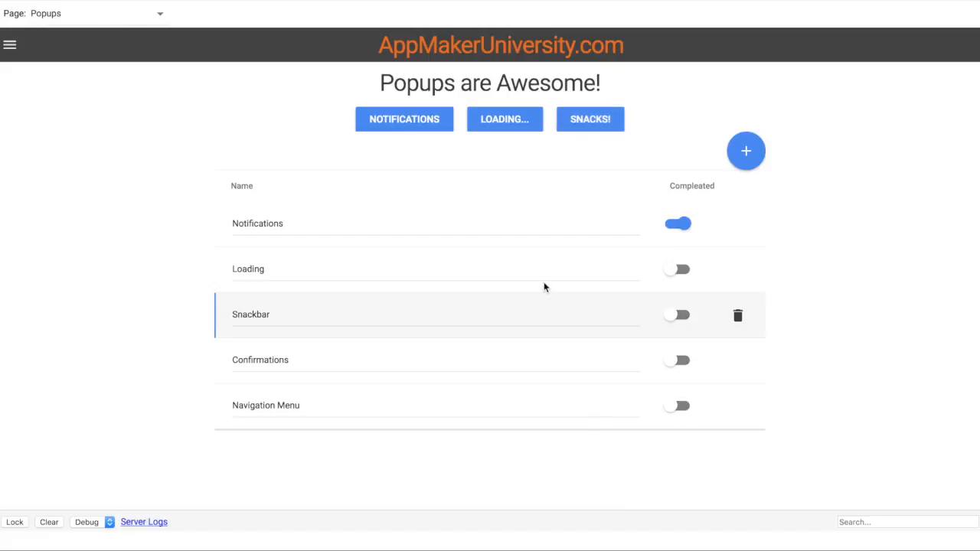
# Open and close the preview's navigation menu, and delete the Navigation Menu table row permanently through its confirmation dialog
pyautogui.click(10, 44)
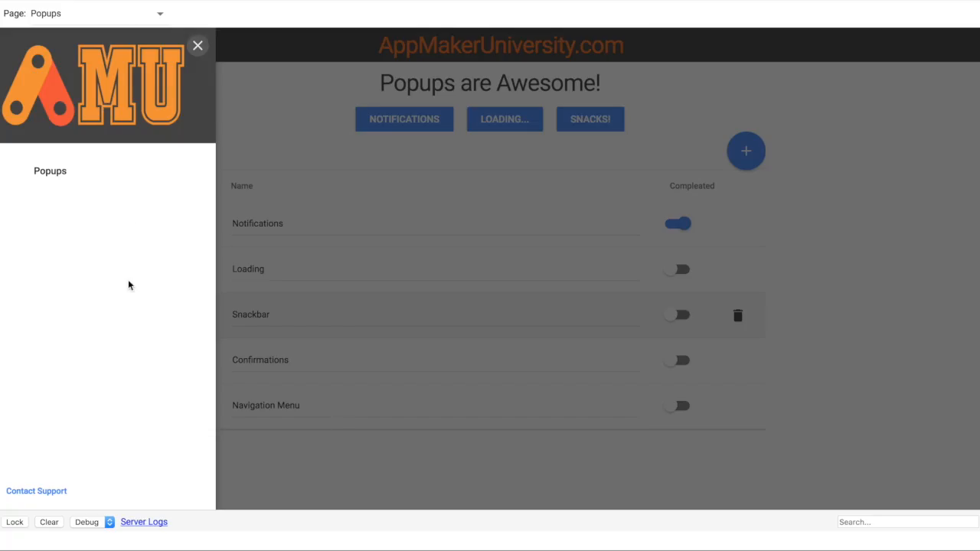
pyautogui.click(198, 46)
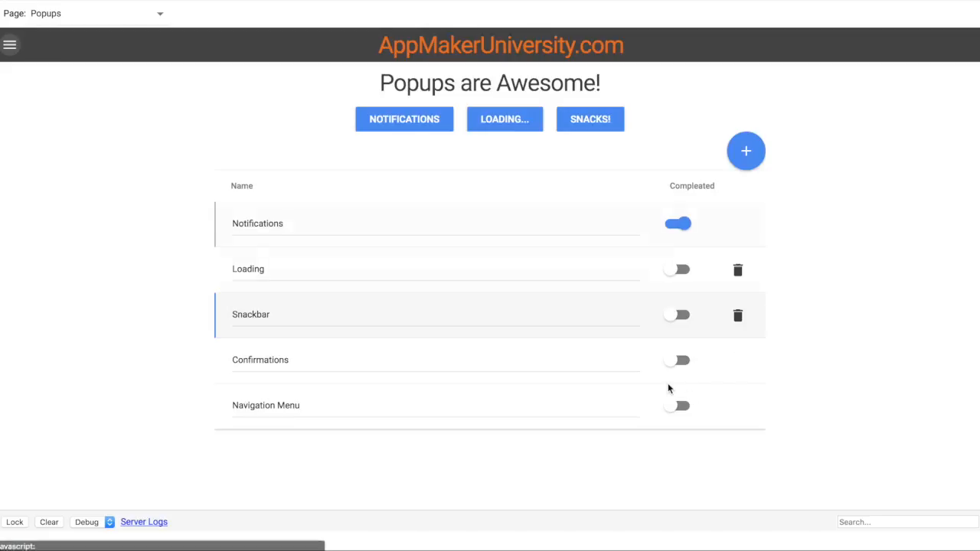
pyautogui.click(739, 407)
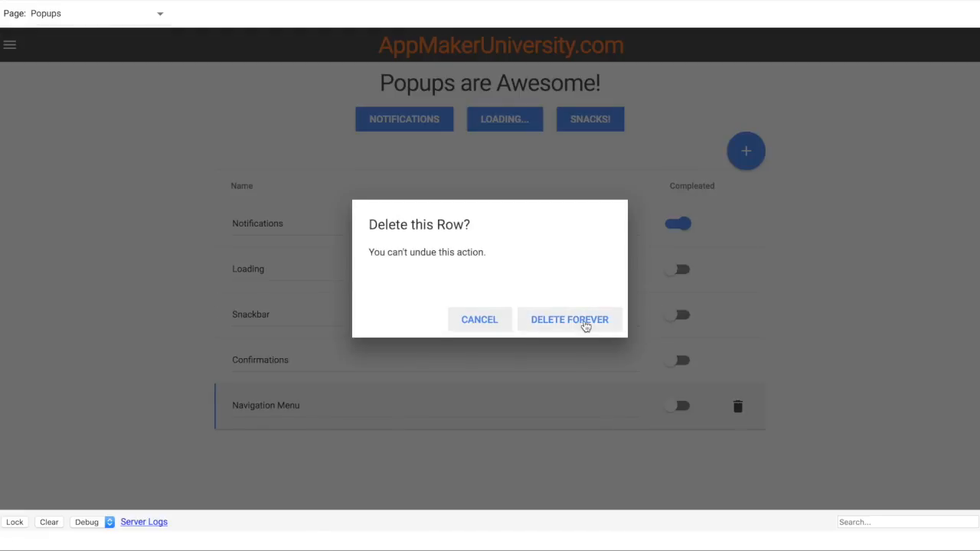
pyautogui.click(586, 325)
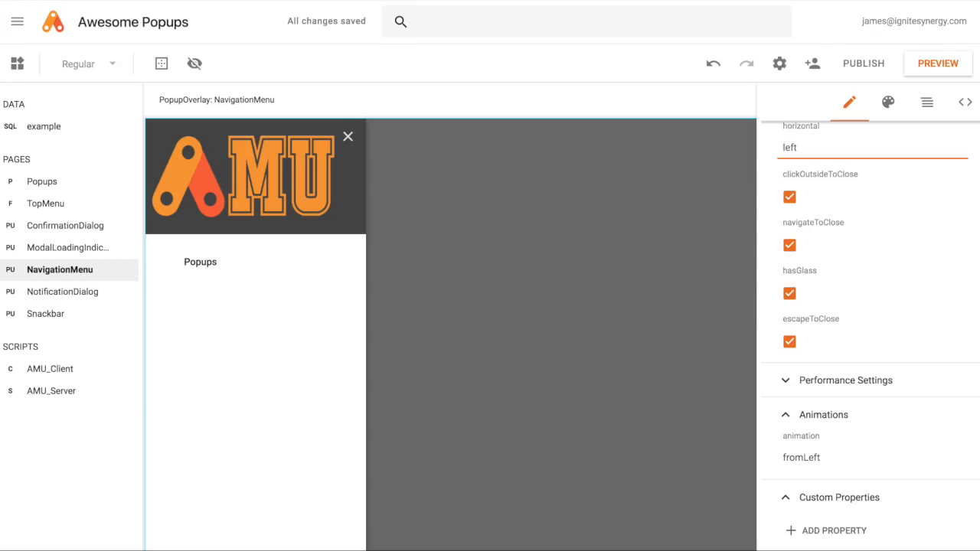
# Create a new popup of the Navigation menu type and set its horizontal position to right
pyautogui.hscroll(2, 477, 286)
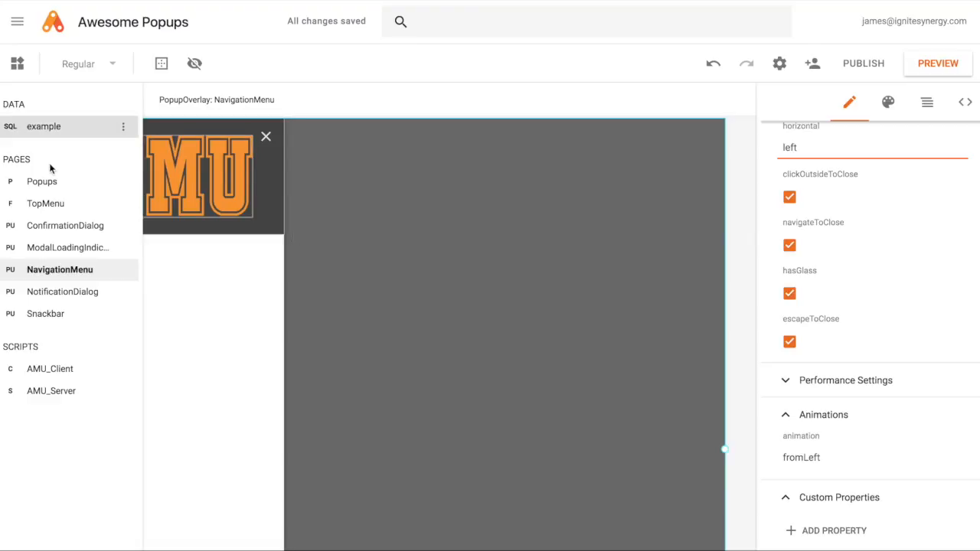
pyautogui.moveTo(121, 161)
pyautogui.click(122, 161)
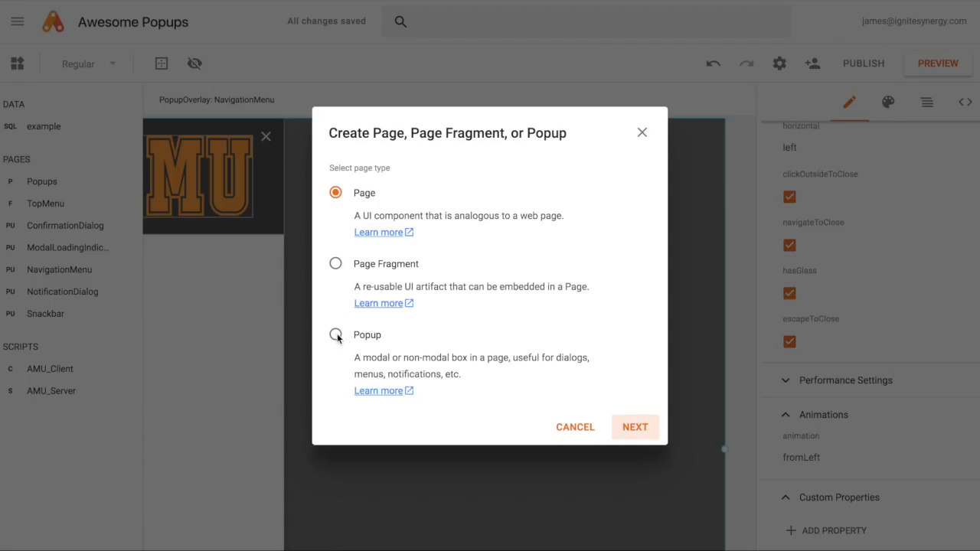
pyautogui.click(336, 335)
pyautogui.click(636, 428)
pyautogui.click(335, 174)
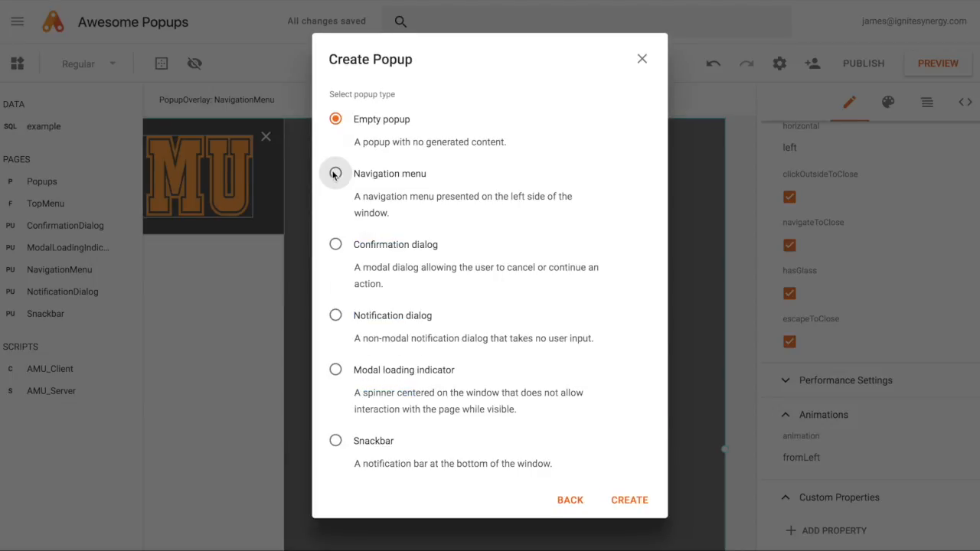
pyautogui.click(629, 500)
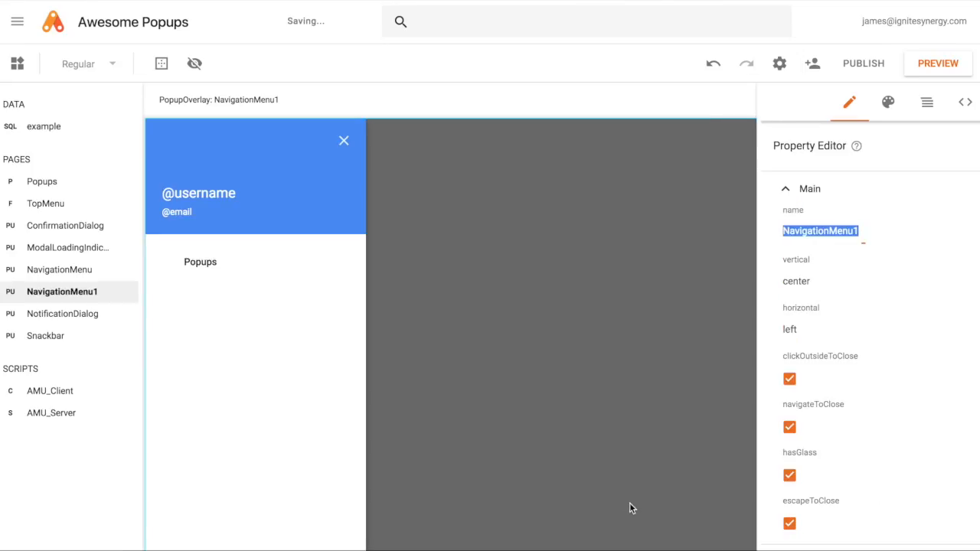
pyautogui.click(789, 326)
pyautogui.click(797, 389)
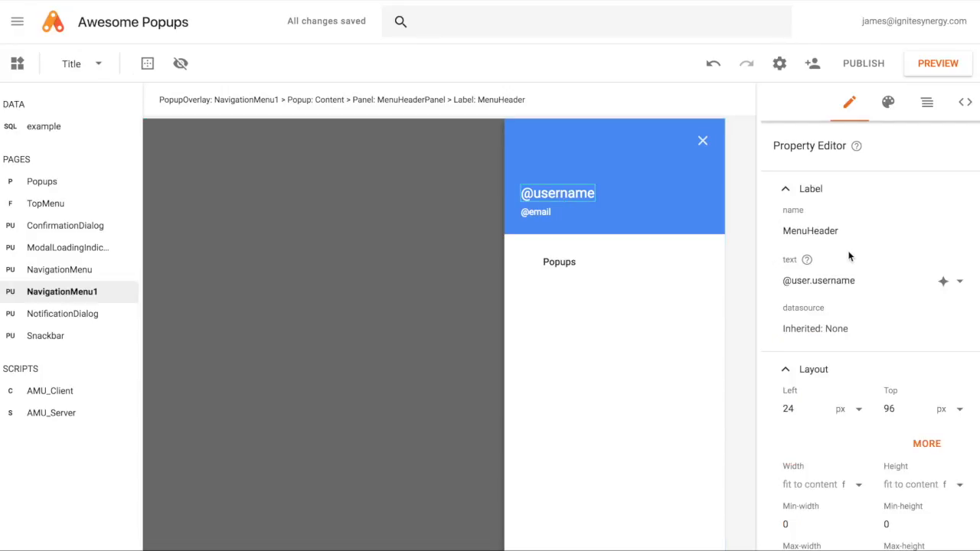
# Replace the bound username text in the new popup's header label with the static text "Record Details"
pyautogui.click(959, 282)
pyautogui.click(916, 285)
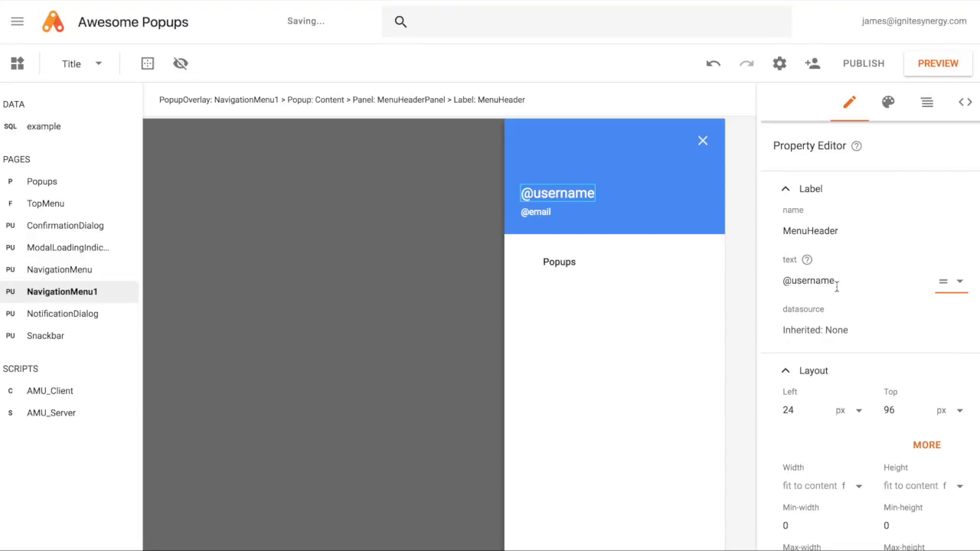
pyautogui.doubleClick(812, 282)
pyautogui.click(813, 282)
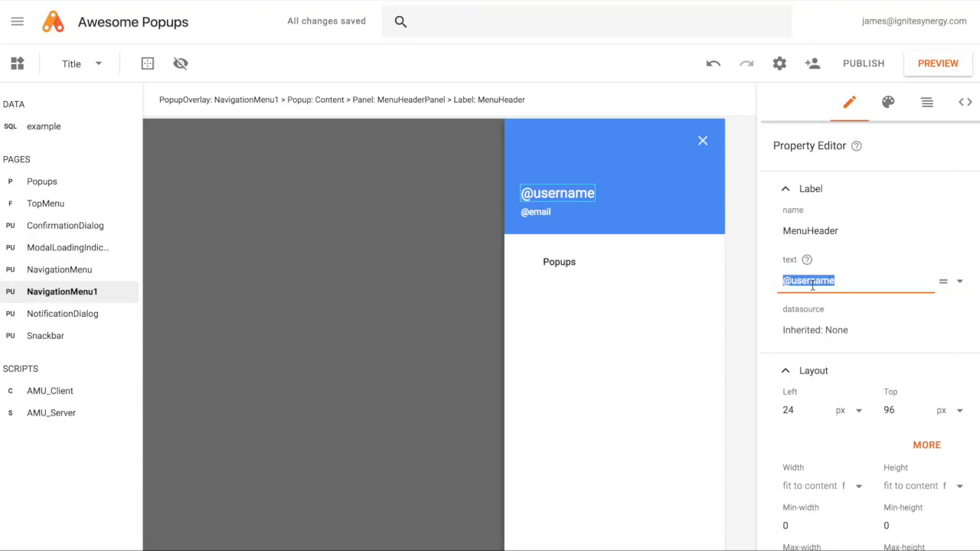
pyautogui.write('Record ')
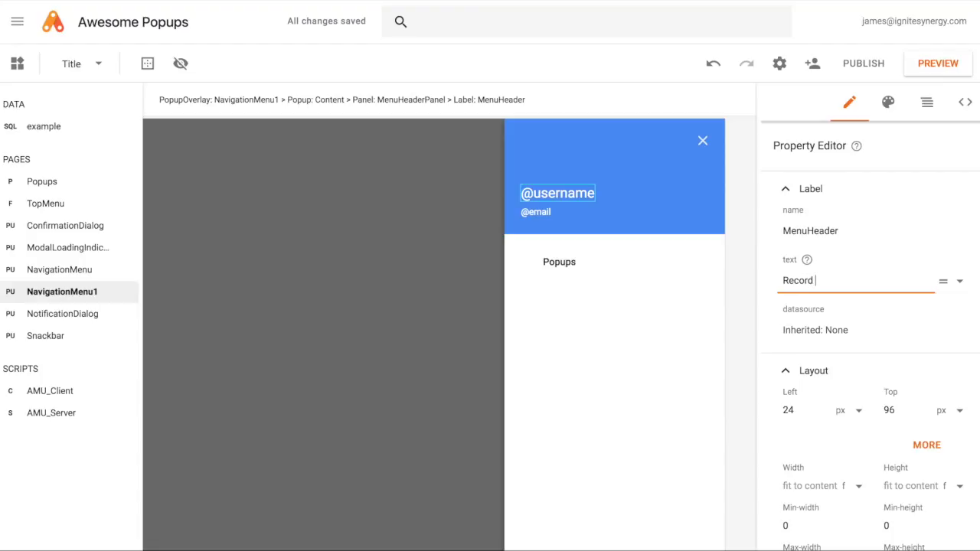
pyautogui.write('Details')
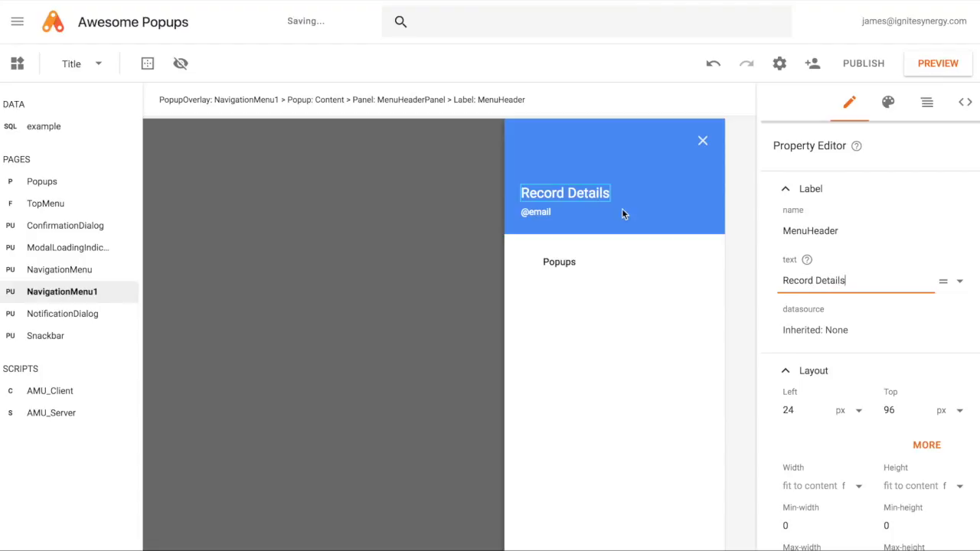
# Delete the email subheader label and the Popups menu option from the new popup
pyautogui.click(535, 213)
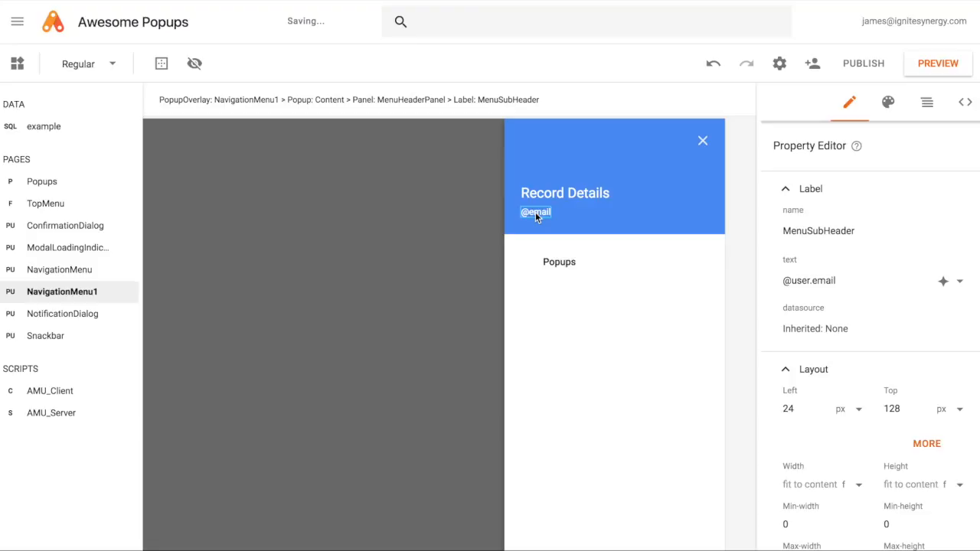
pyautogui.press('Delete')
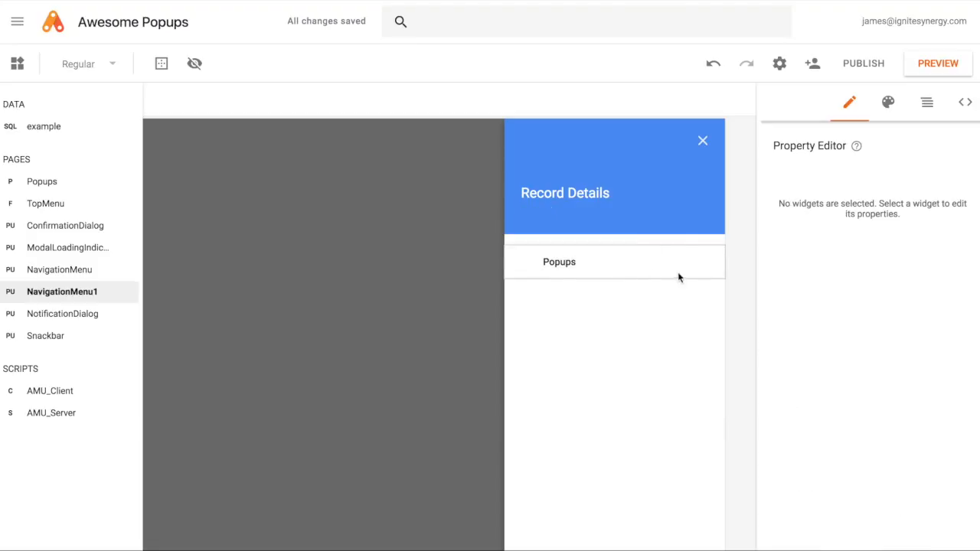
pyautogui.click(711, 276)
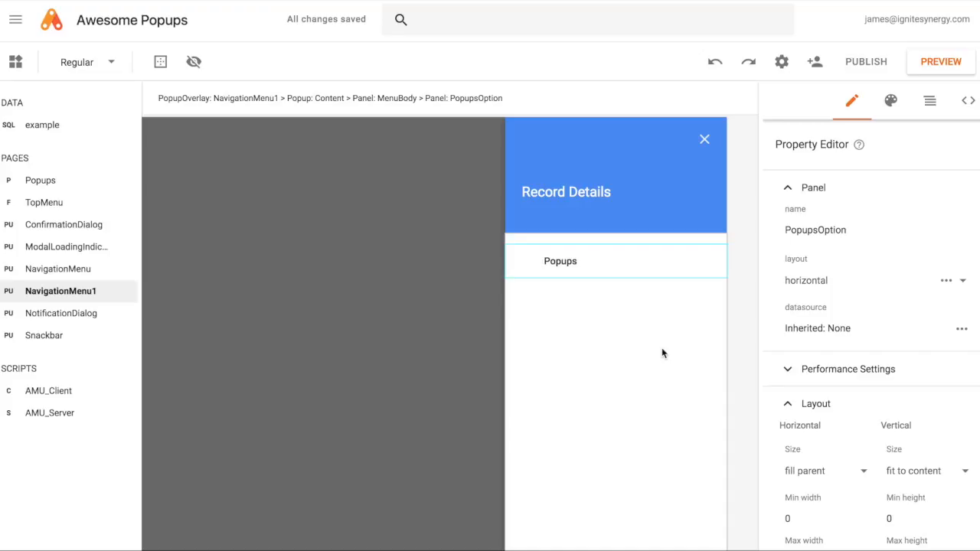
pyautogui.press('Delete')
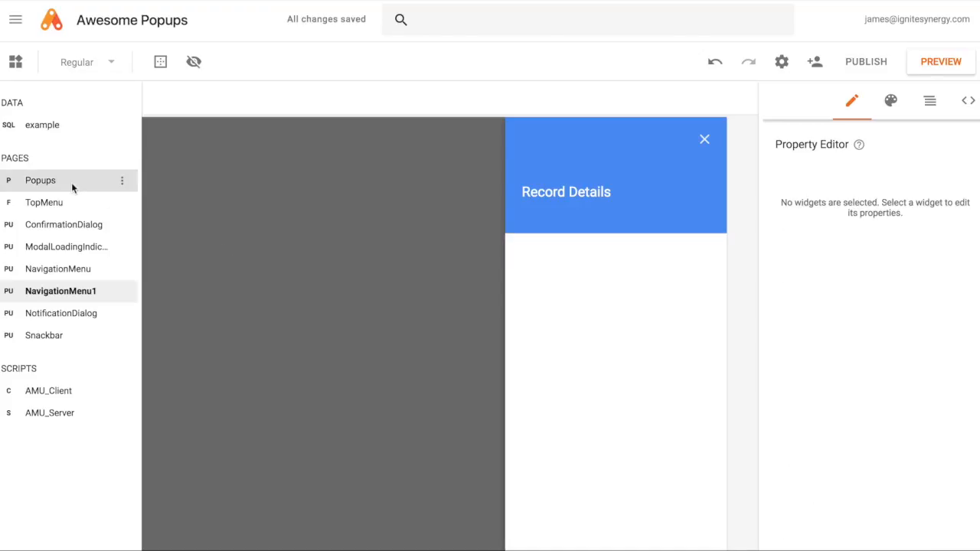
# Add an Edit form with the fields Id, Name and Compleated below the Record Details header, keeping Name and Compleated editable
pyautogui.click(17, 64)
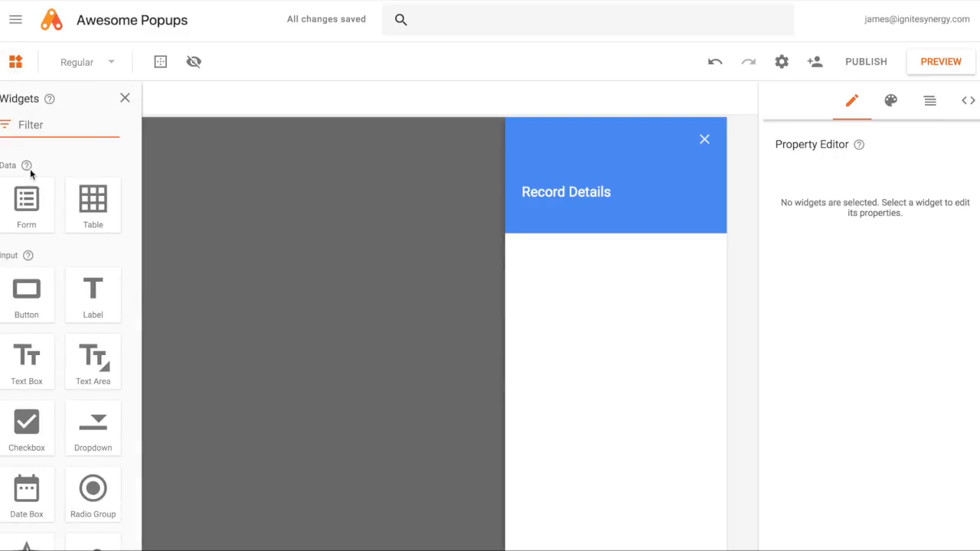
pyautogui.moveTo(26, 201); pyautogui.dragTo(555, 274)
pyautogui.click(648, 396)
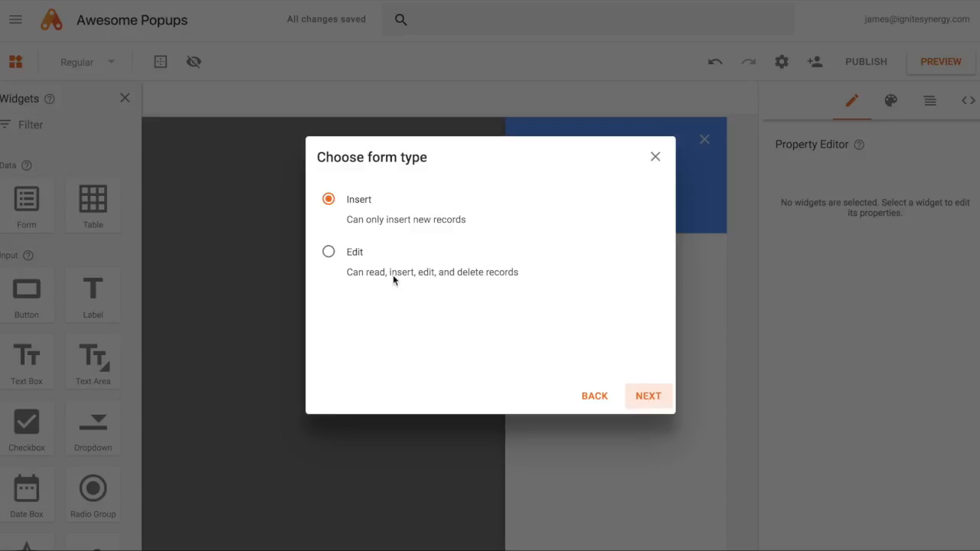
pyautogui.click(329, 253)
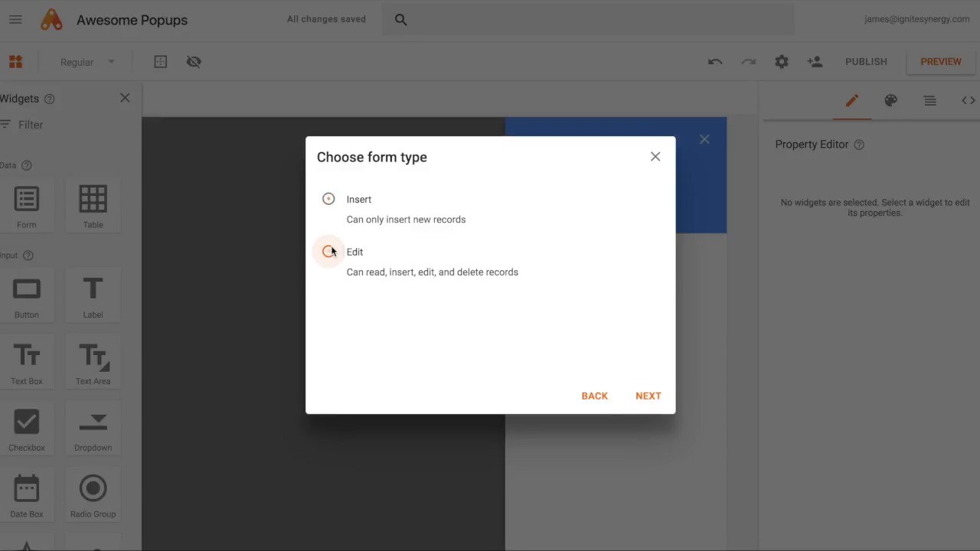
pyautogui.click(648, 397)
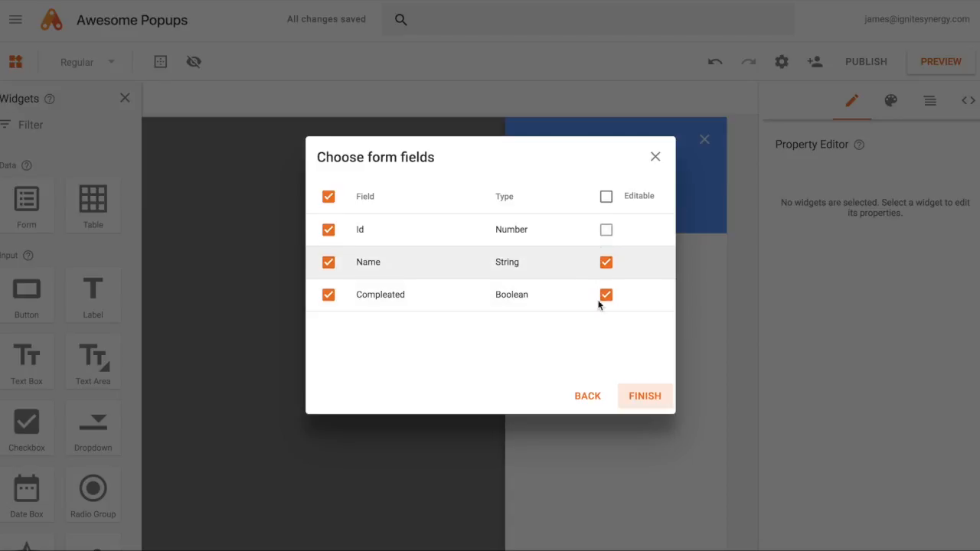
pyautogui.click(640, 400)
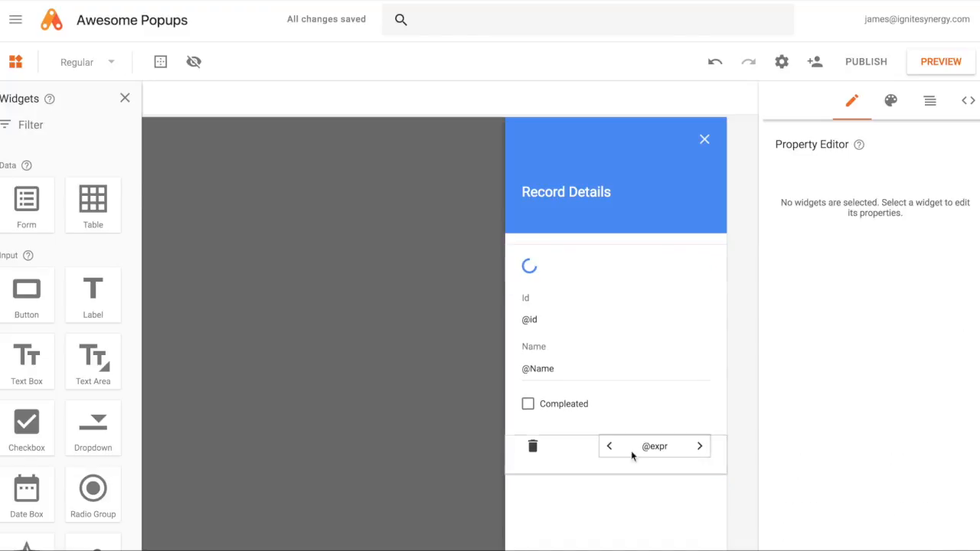
# Delete the record pager from the form's footer and close the widget palette
pyautogui.click(675, 452)
pyautogui.press('Delete')
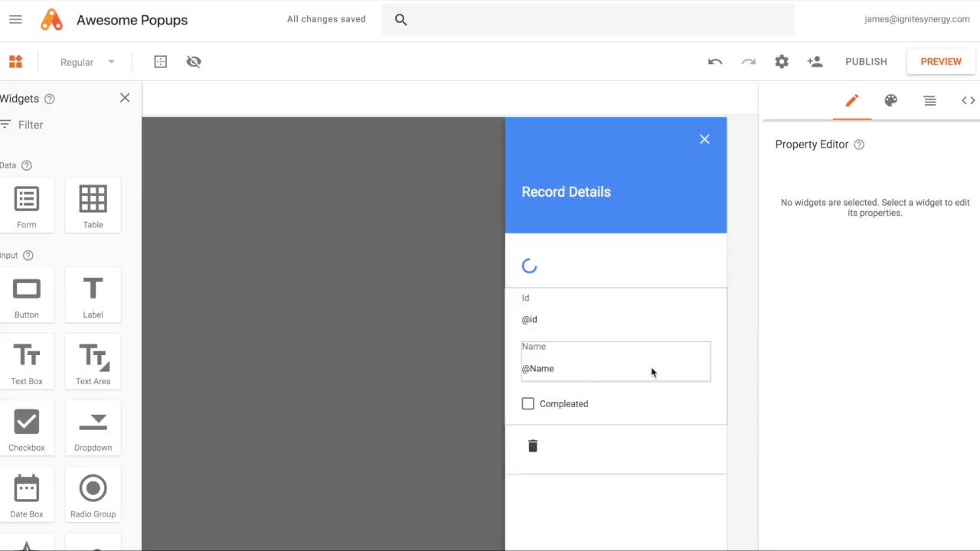
pyautogui.click(124, 99)
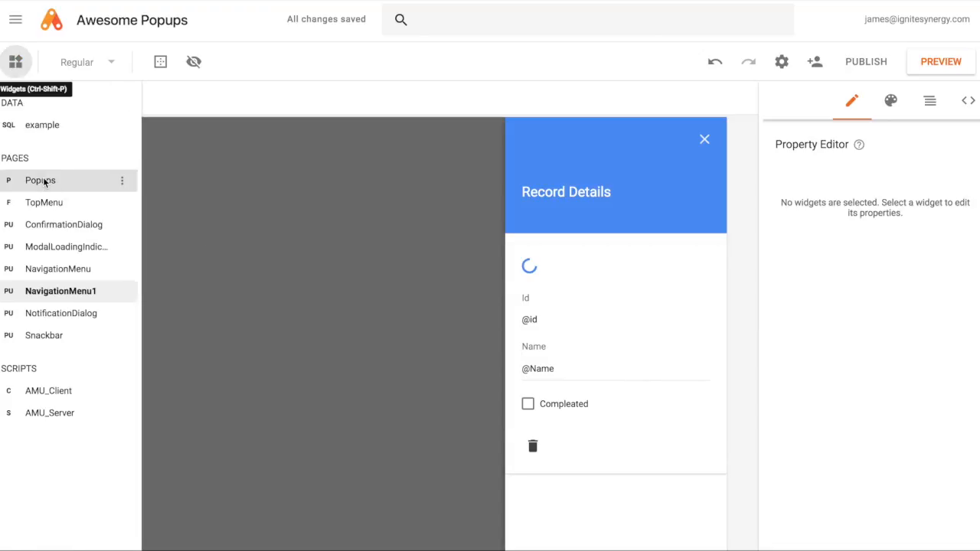
# On the Popups page, add a button before the delete button in the table row, with text "edit" and the Icon style
pyautogui.click(42, 181)
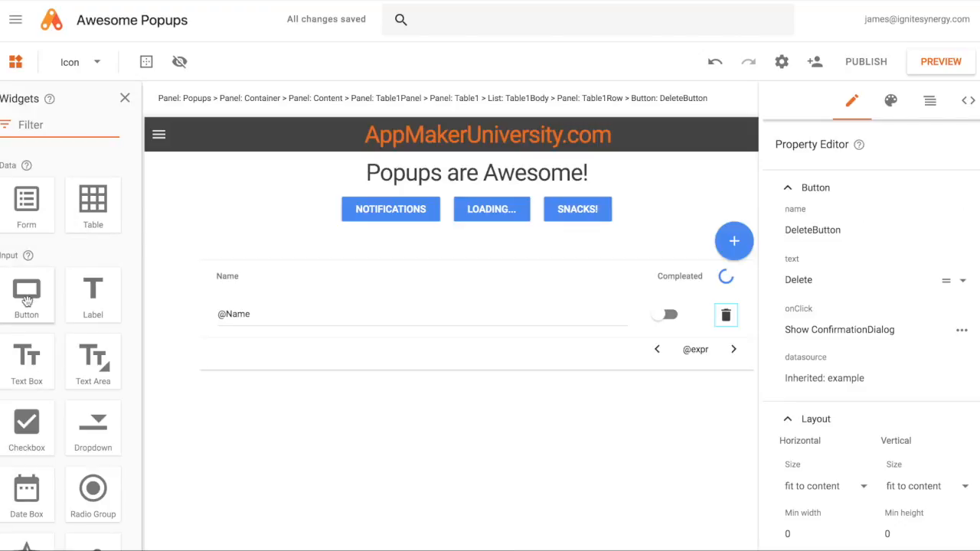
pyautogui.moveTo(27, 301); pyautogui.dragTo(696, 320)
pyautogui.doubleClick(802, 282)
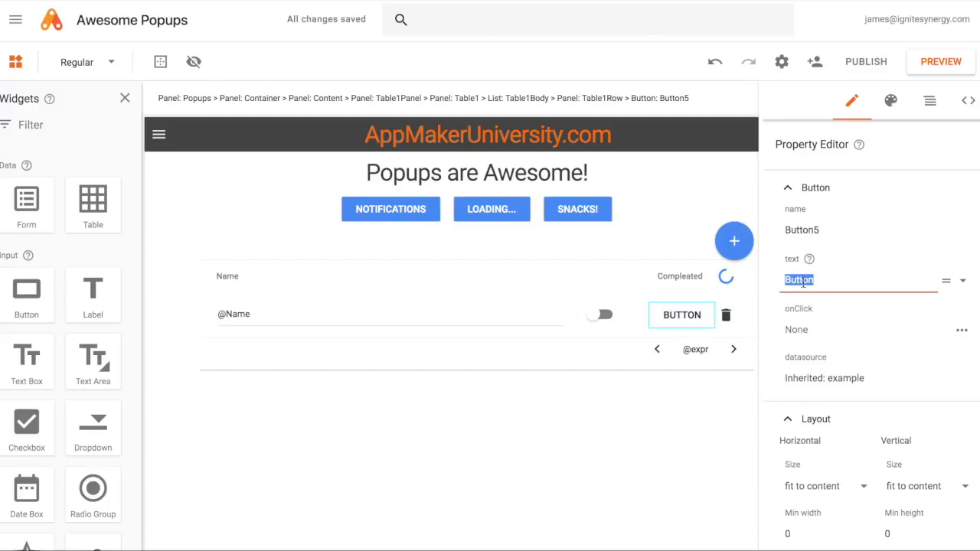
pyautogui.write('edit')
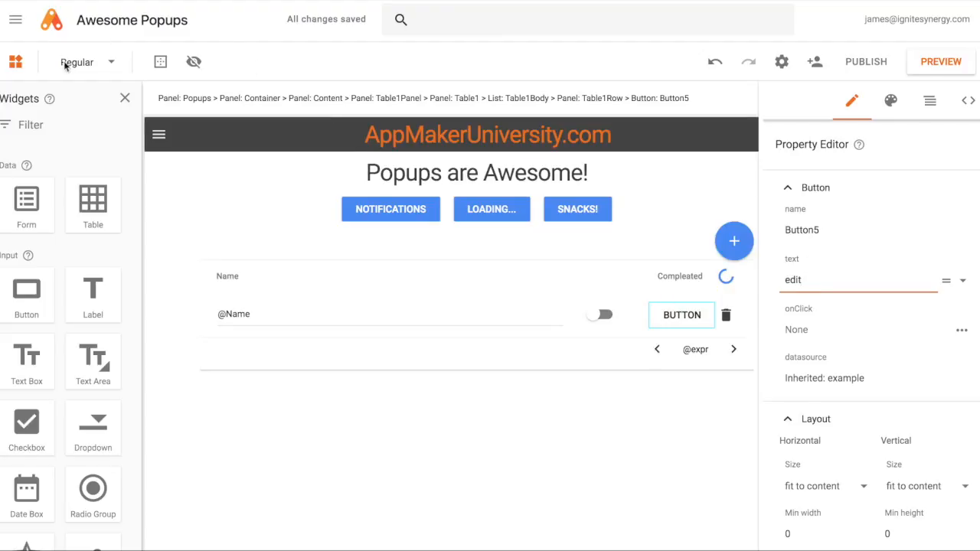
pyautogui.click(88, 64)
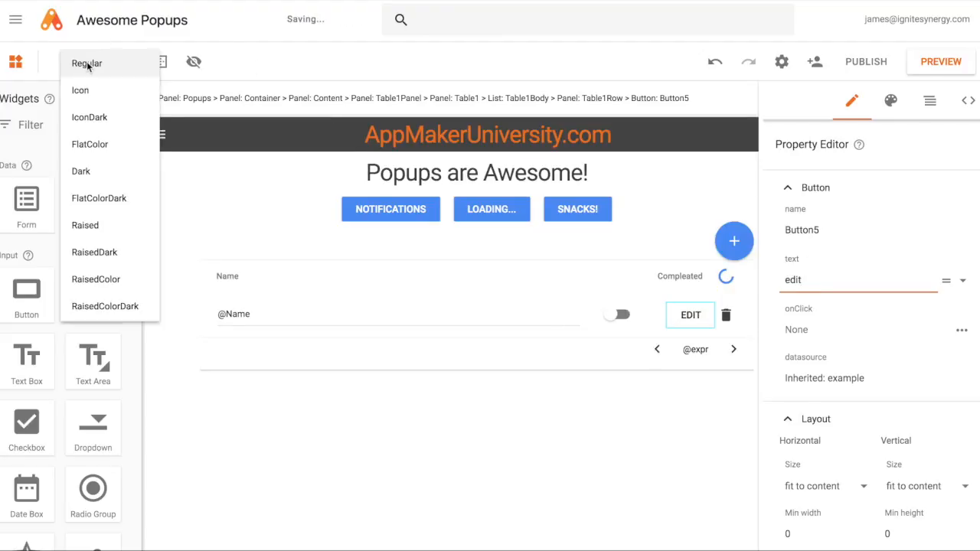
pyautogui.click(80, 91)
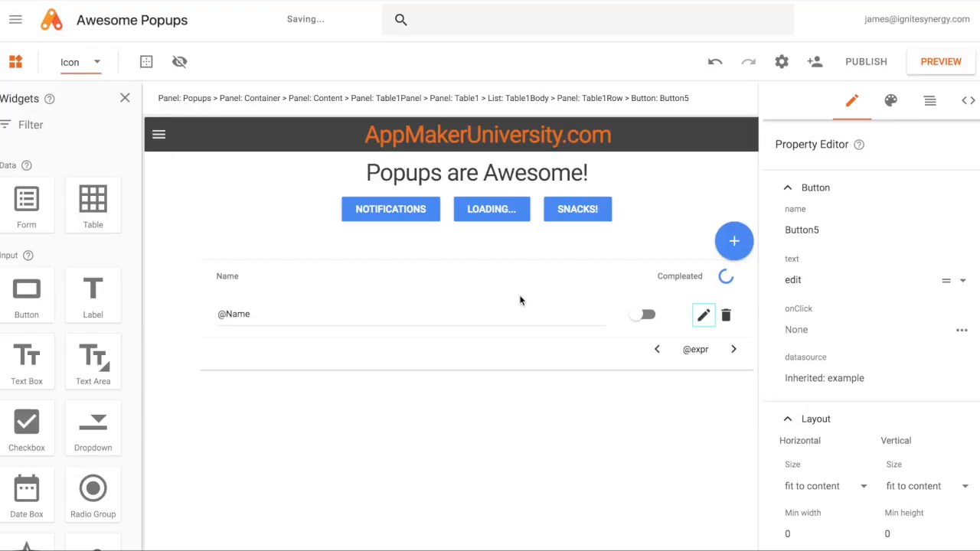
# Duplicate the Compleated column header in the table, clear the copy's text binding and set its text to "Edit"
pyautogui.click(677, 276)
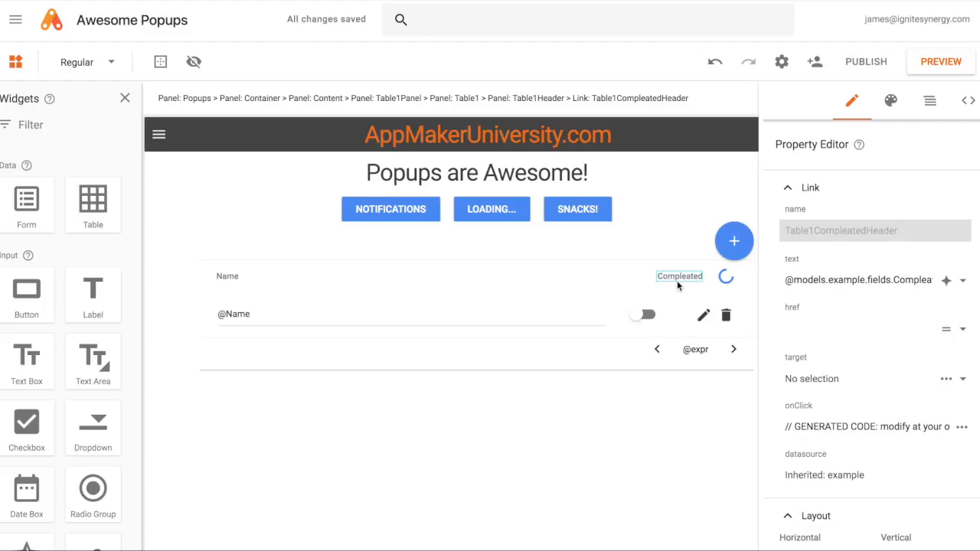
pyautogui.hotkey('ctrl', 'v')
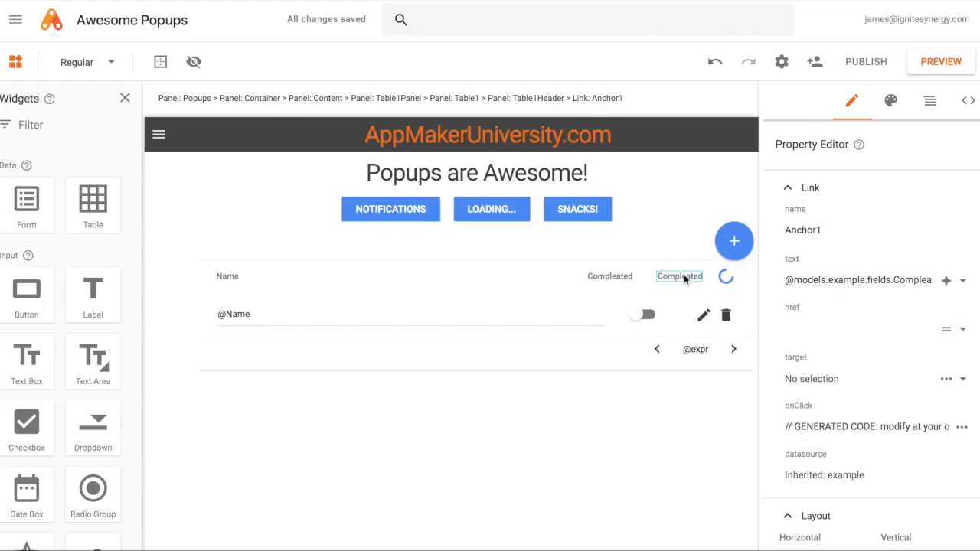
pyautogui.click(684, 276)
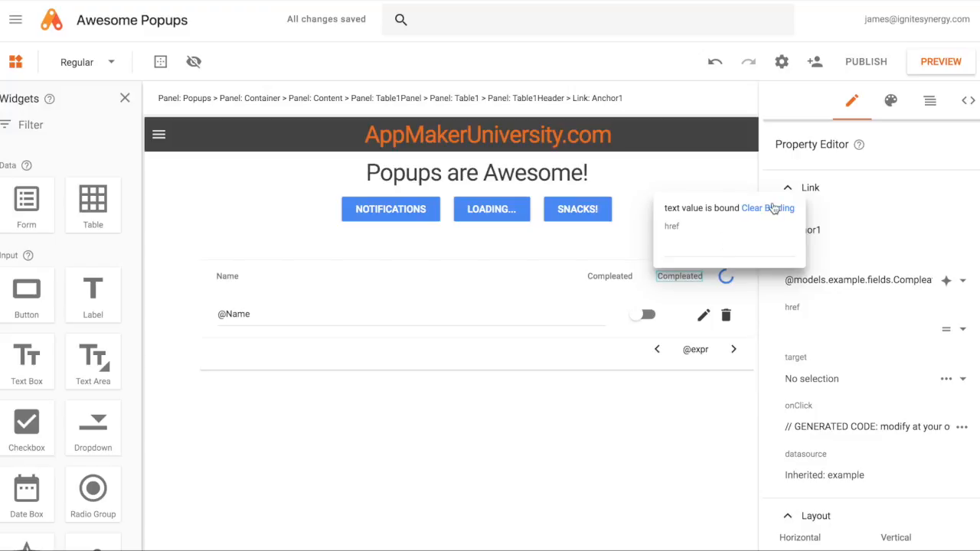
pyautogui.doubleClick(711, 226)
pyautogui.write('Ed')
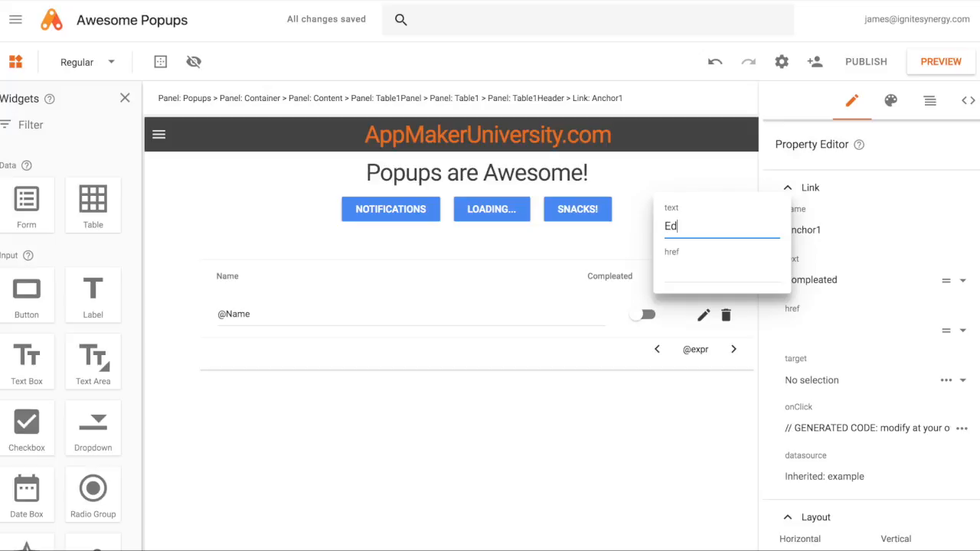
pyautogui.write('it')
pyautogui.press('Return')
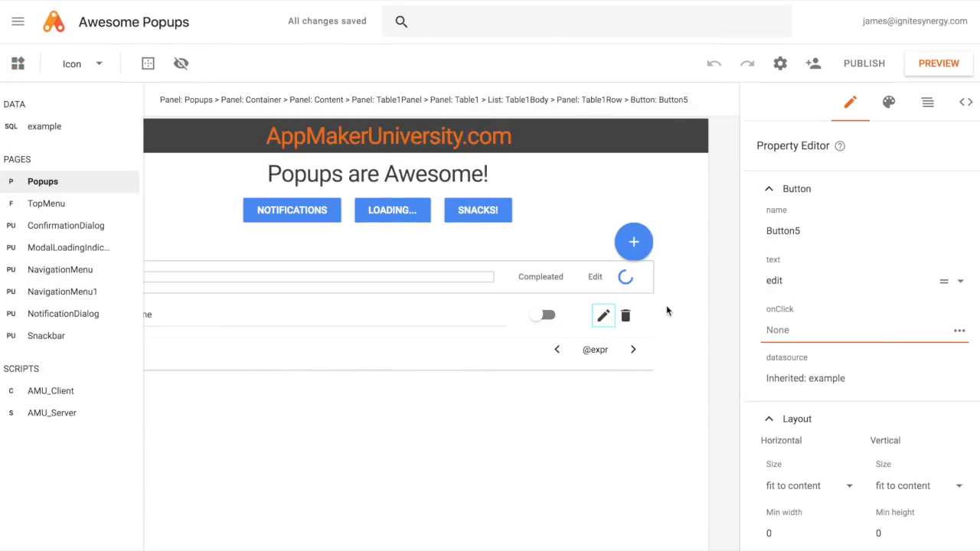
# Set the edit button's onClick action to show the NavigationMenu1 popup, and preview the app
pyautogui.click(783, 330)
pyautogui.scroll(-5, 797, 461)
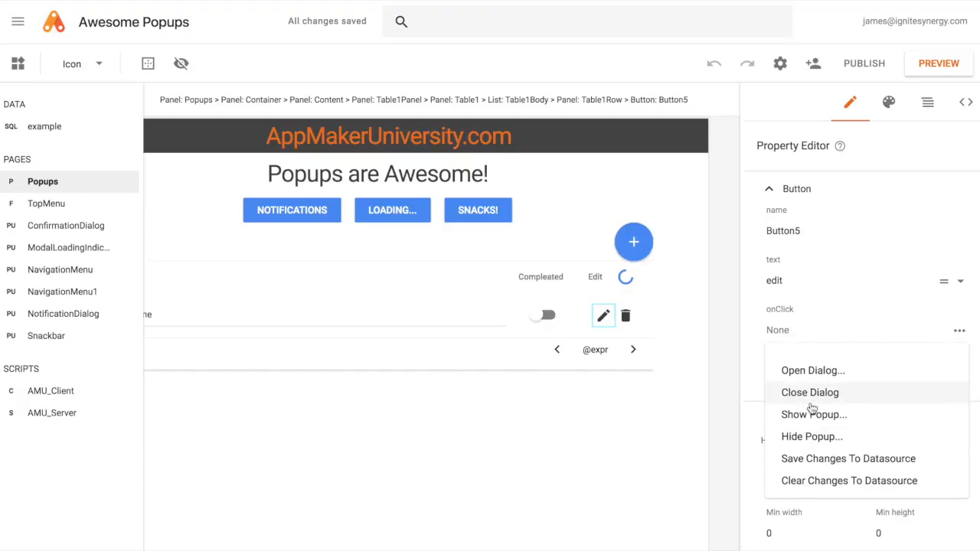
pyautogui.click(811, 401)
pyautogui.click(810, 334)
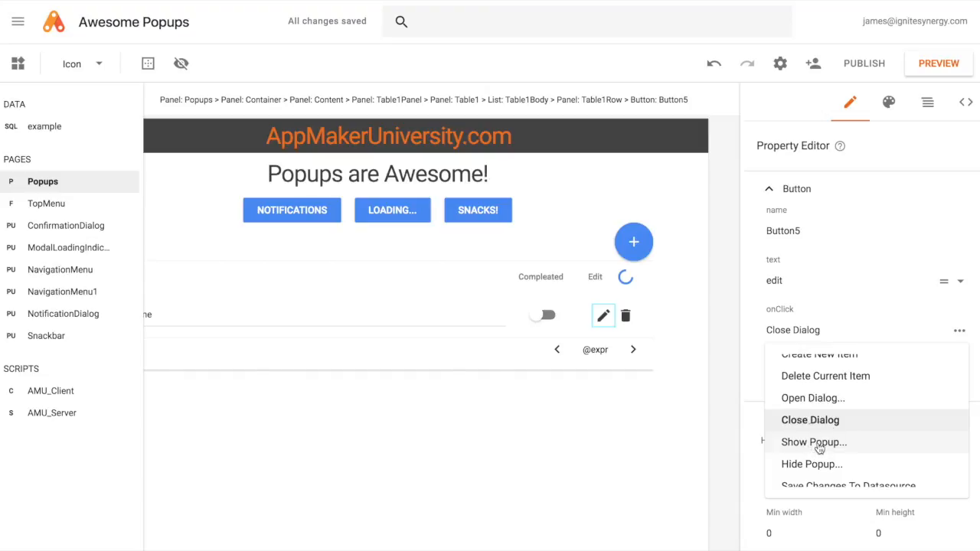
pyautogui.click(817, 442)
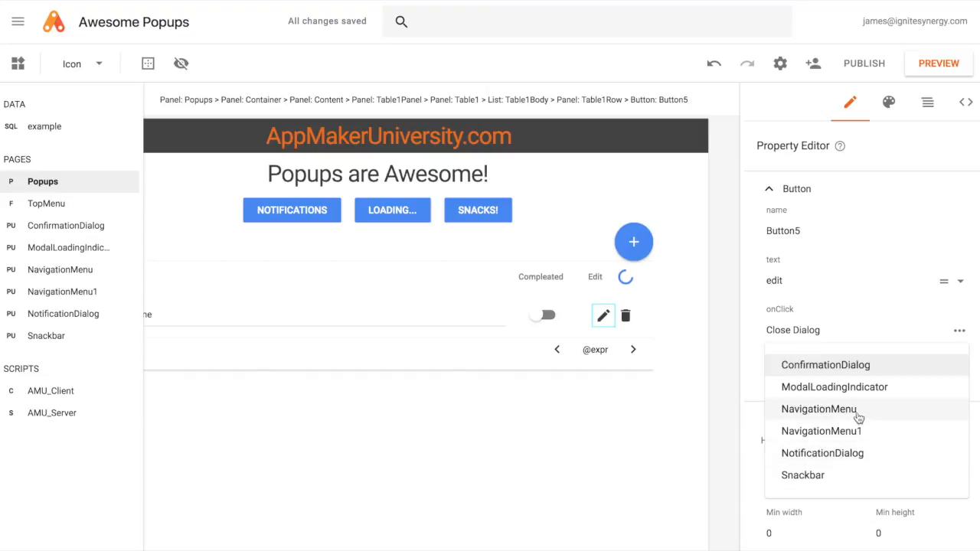
pyautogui.click(838, 433)
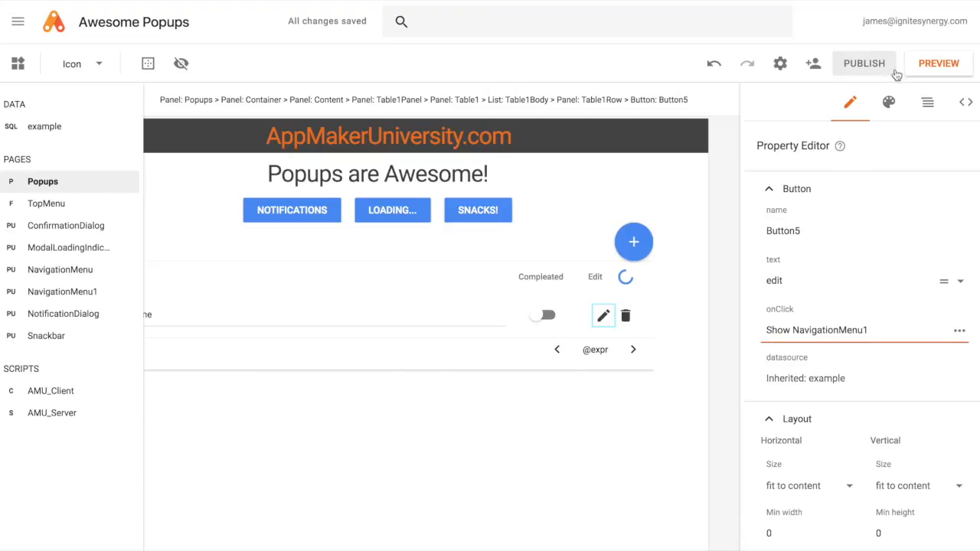
pyautogui.click(941, 68)
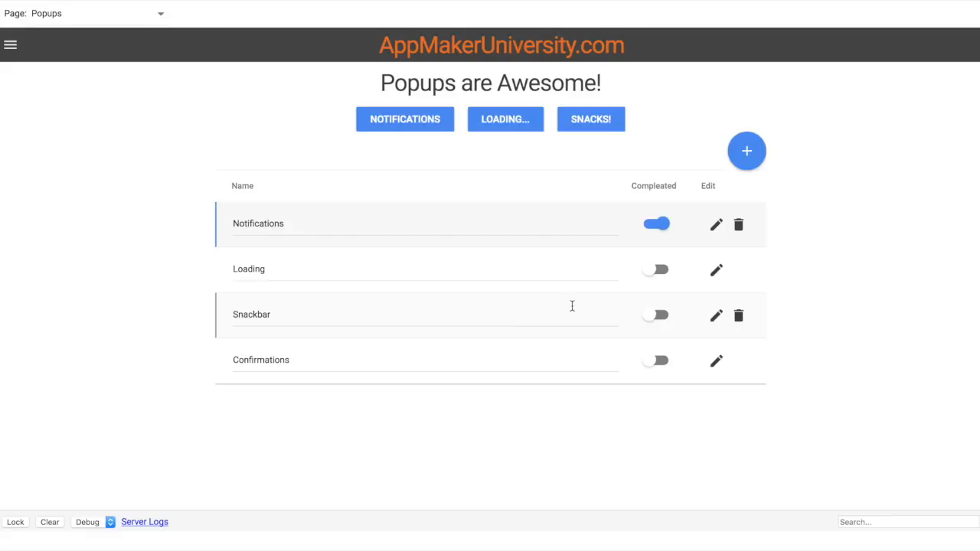
# Open the Loading record's details in the preview, and set the NavigationMenu1 popup's animation to fromRight in the editor
pyautogui.click(717, 272)
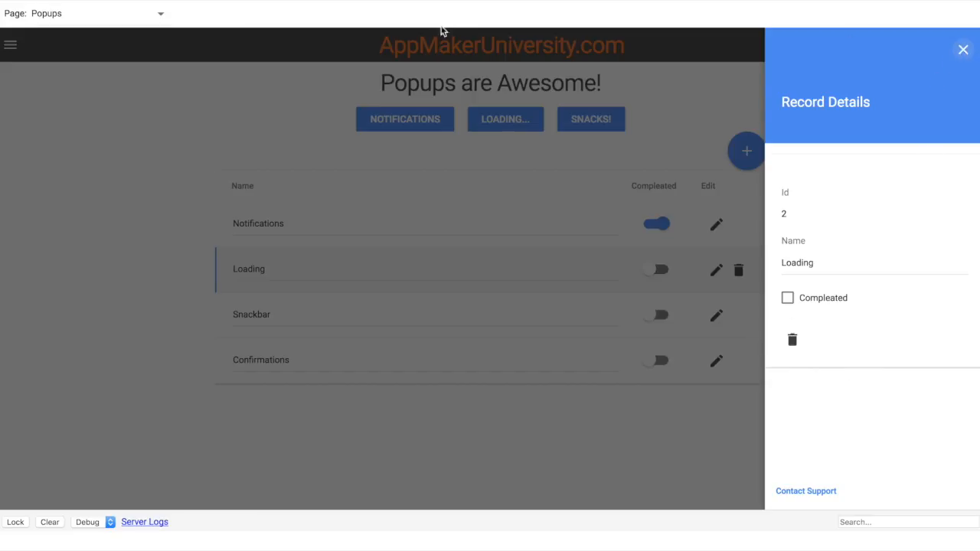
pyautogui.click(490, 2)
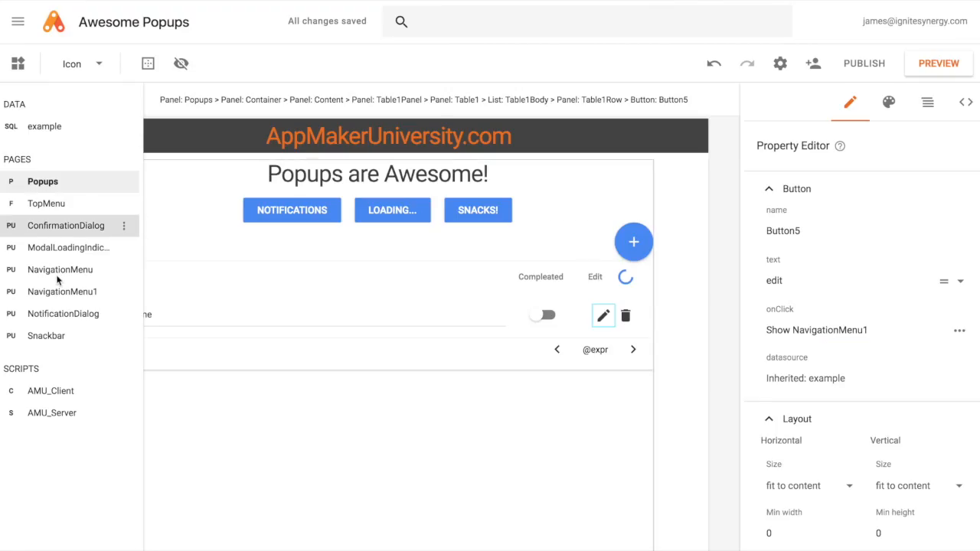
pyautogui.click(58, 295)
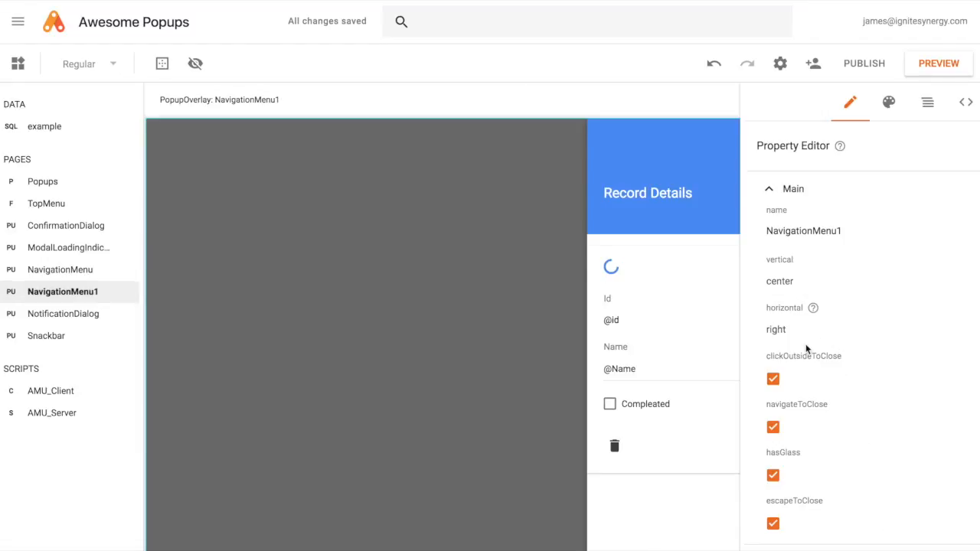
pyautogui.scroll(-2, 810, 395)
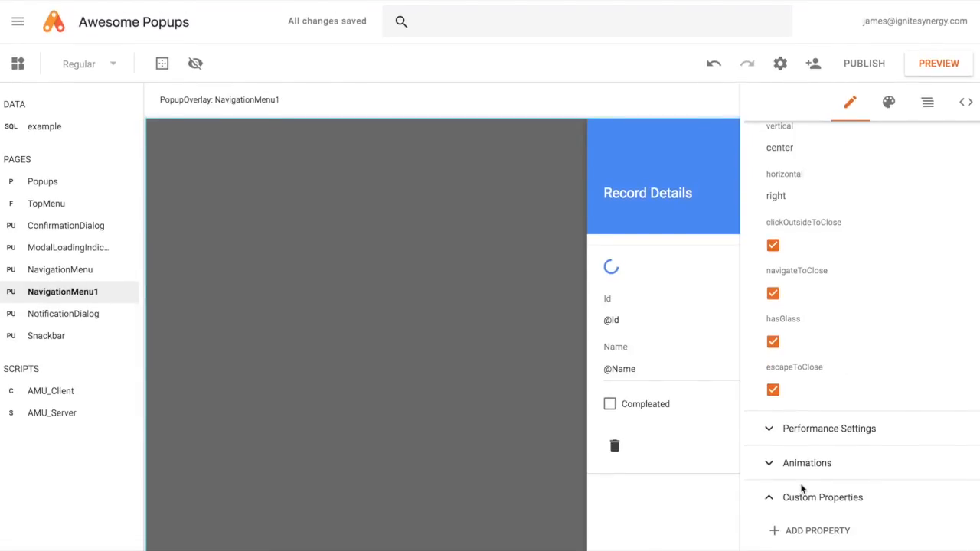
pyautogui.click(780, 464)
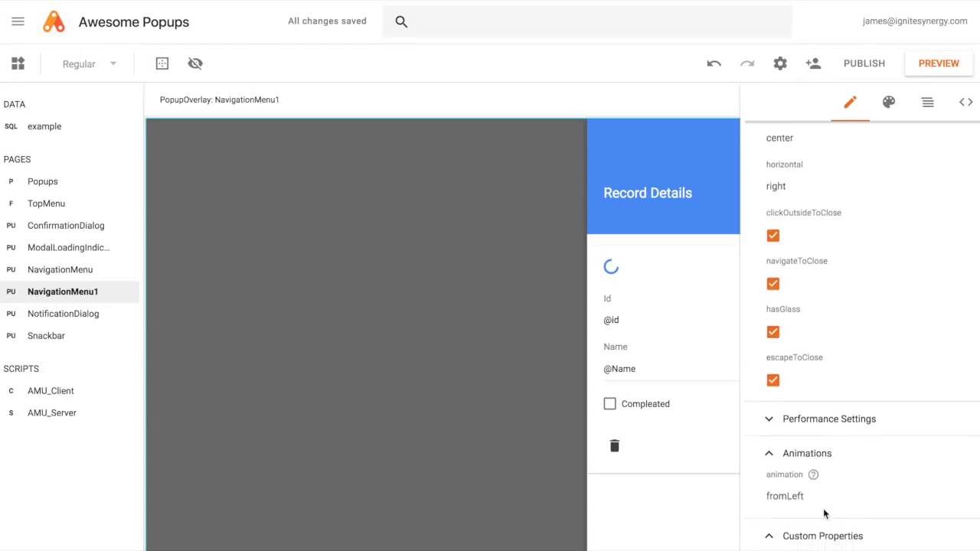
pyautogui.scroll(-1, 825, 513)
pyautogui.click(781, 459)
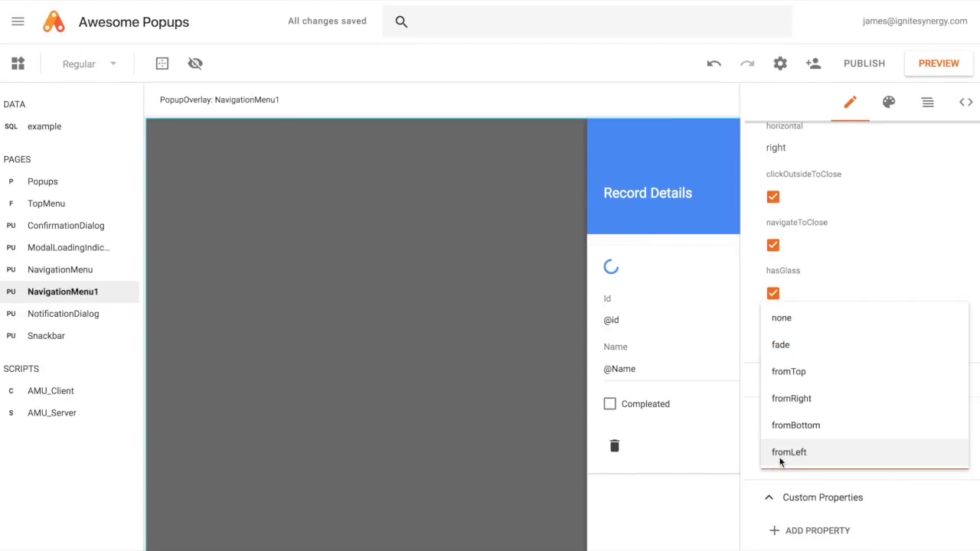
pyautogui.click(794, 399)
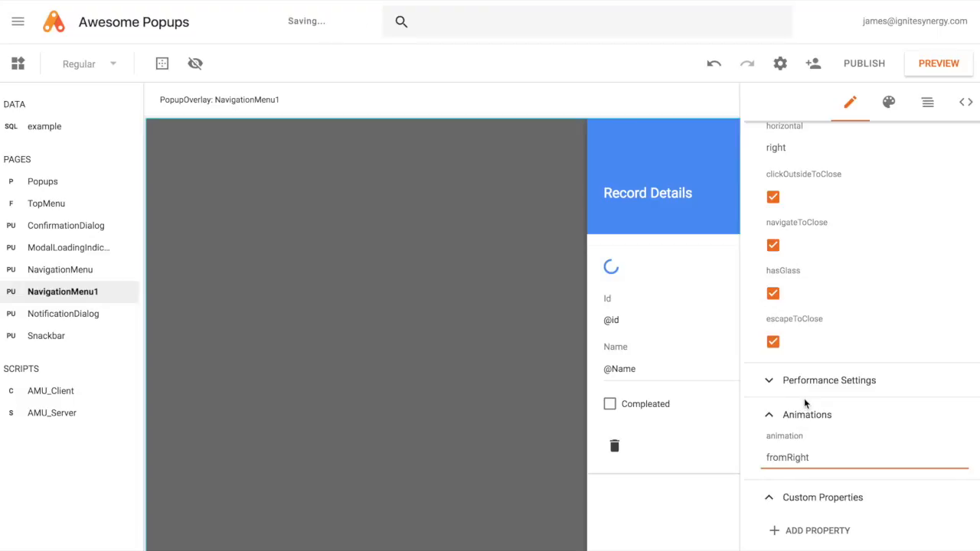
# Preview the app and open the record details popup from the Loading and Snackbar rows, closing it after each
pyautogui.click(937, 67)
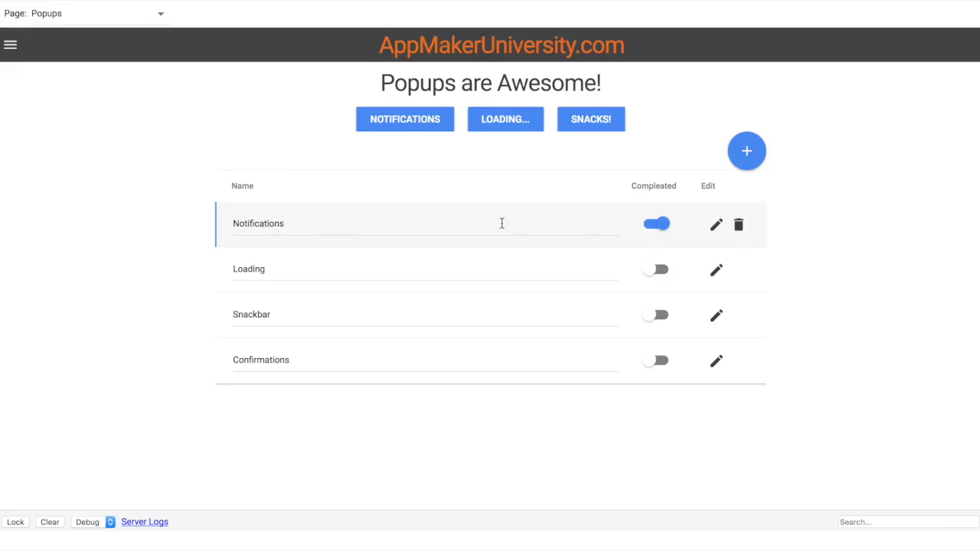
pyautogui.click(717, 270)
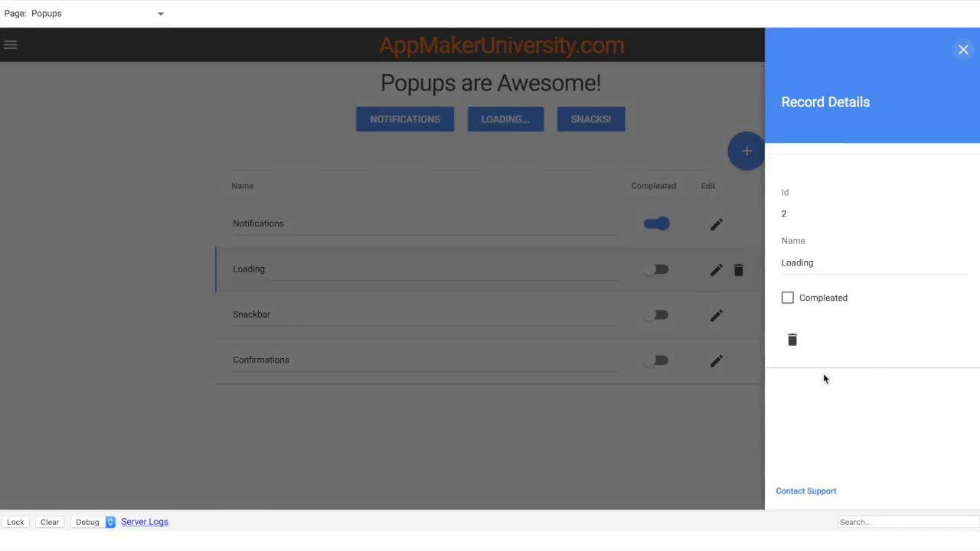
pyautogui.click(718, 323)
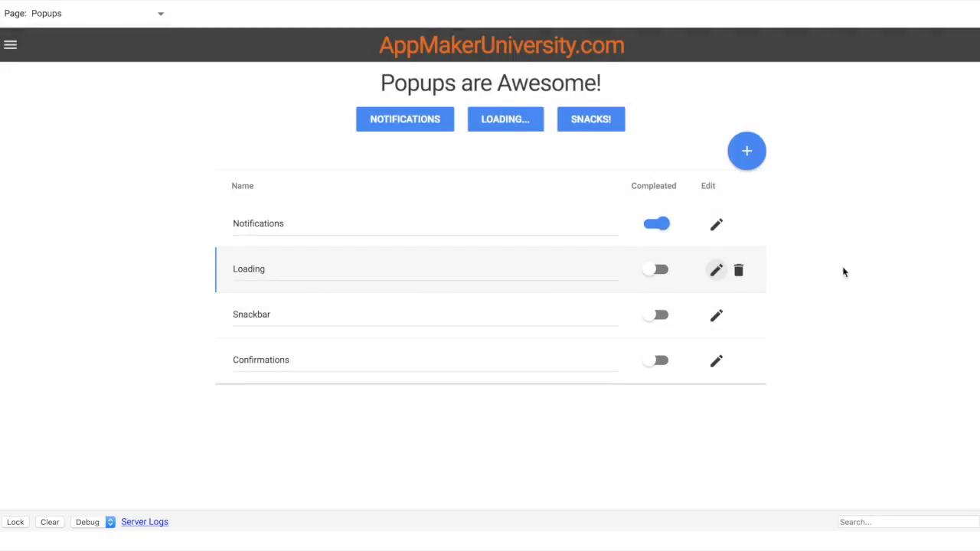
pyautogui.click(717, 318)
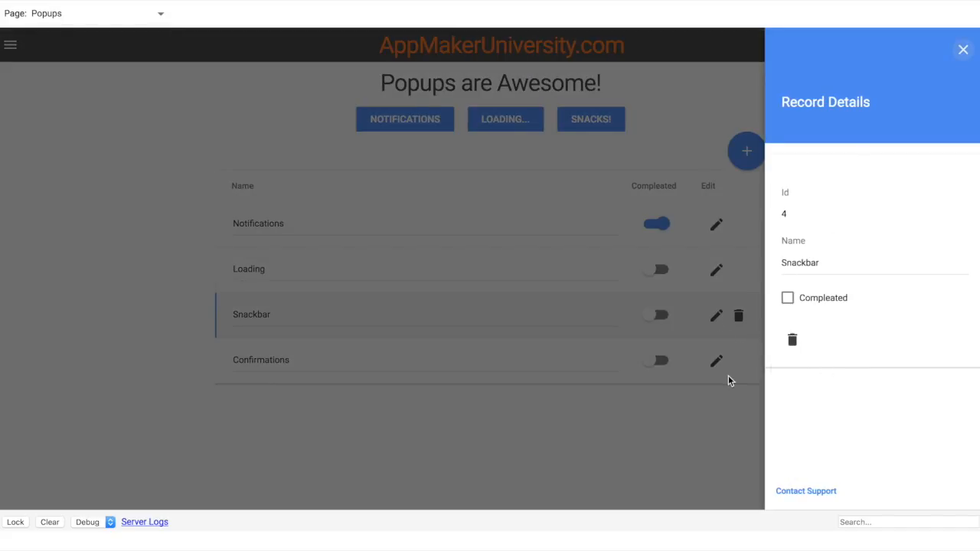
pyautogui.click(963, 51)
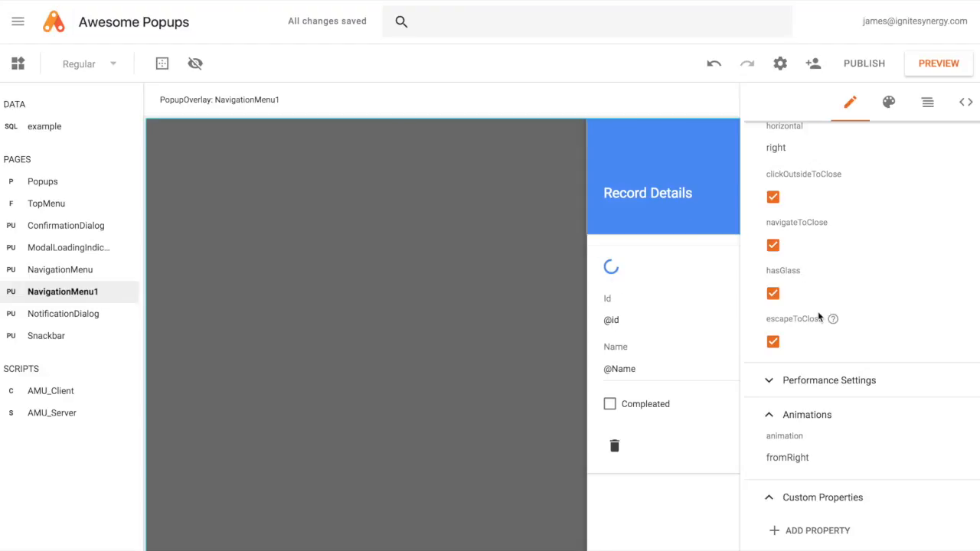
# Turn off hasGlass, clickOutsideToClose and navigateToClose for the NavigationMenu1 popup
pyautogui.click(774, 295)
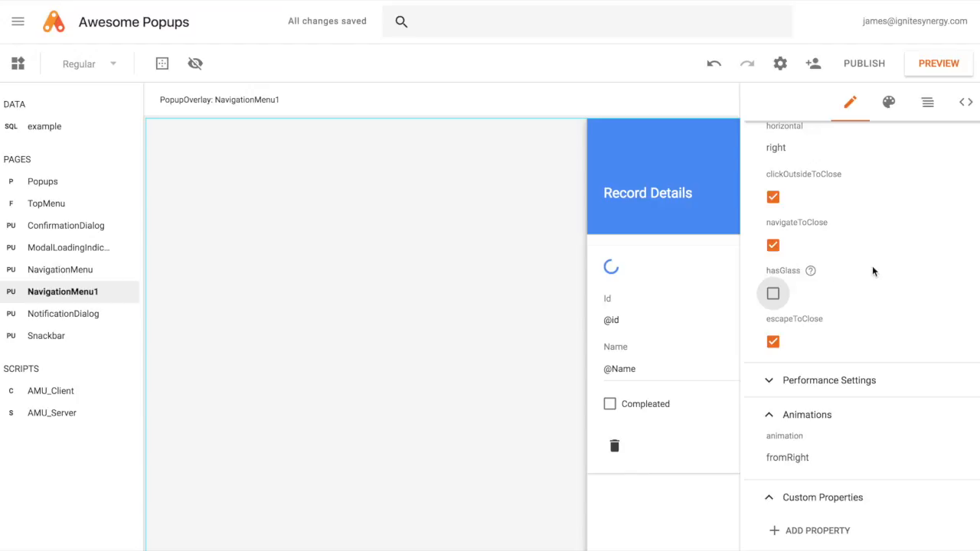
pyautogui.click(773, 198)
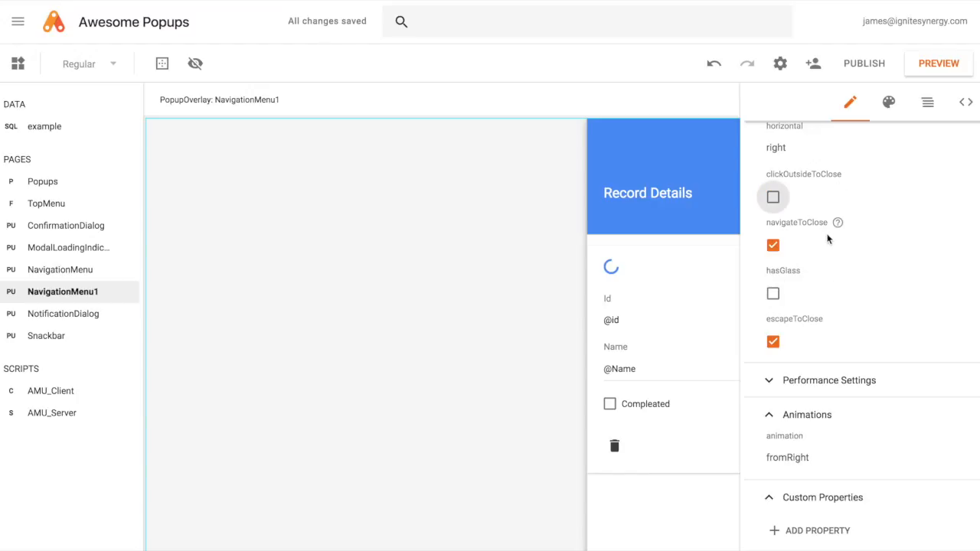
pyautogui.click(774, 246)
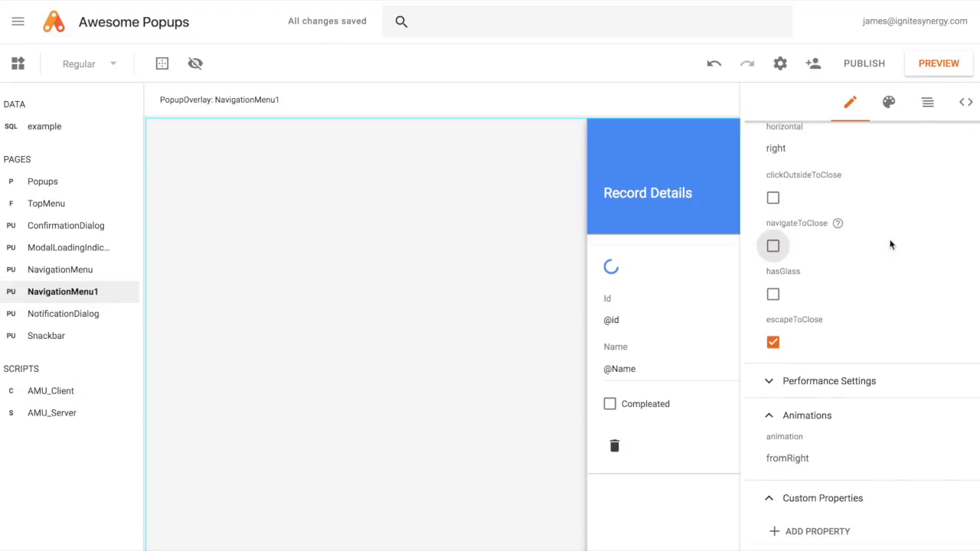
pyautogui.scroll(1, 891, 245)
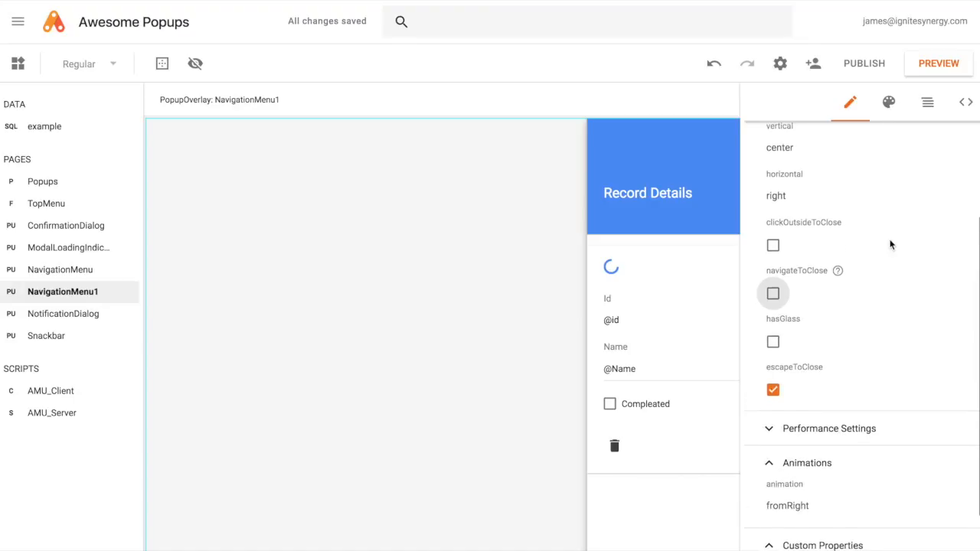
# Preview the app and switch the open details popup between the table rows' records, close it, and reopen and close it for Loading
pyautogui.click(944, 64)
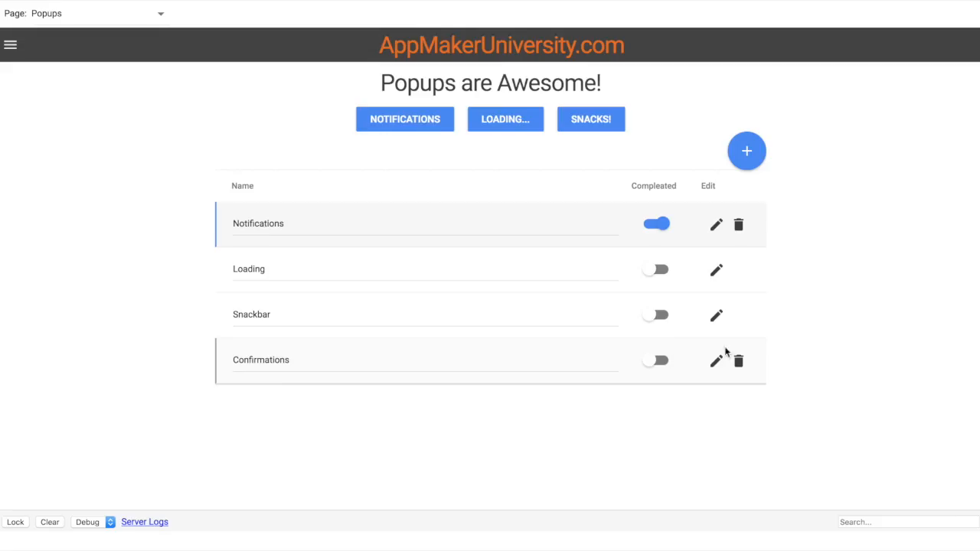
pyautogui.click(714, 320)
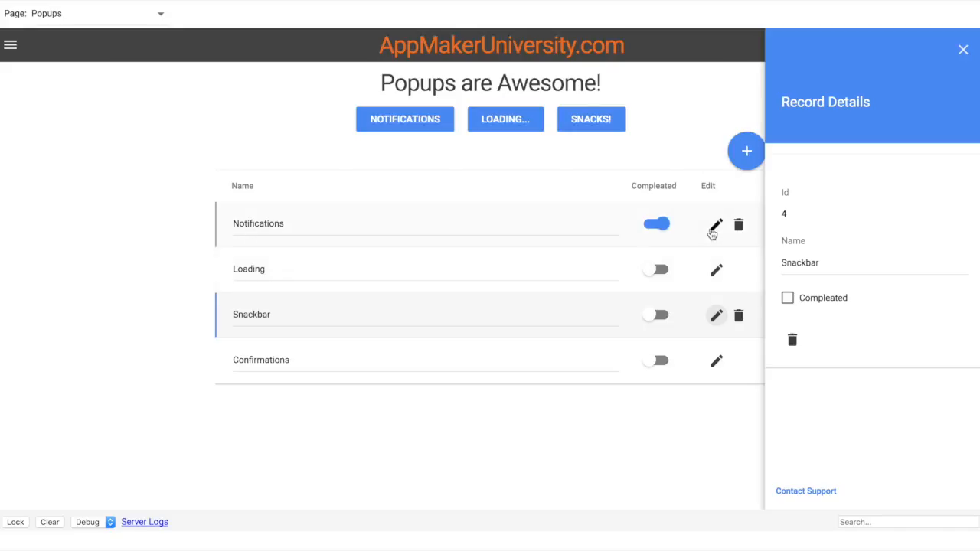
pyautogui.click(716, 227)
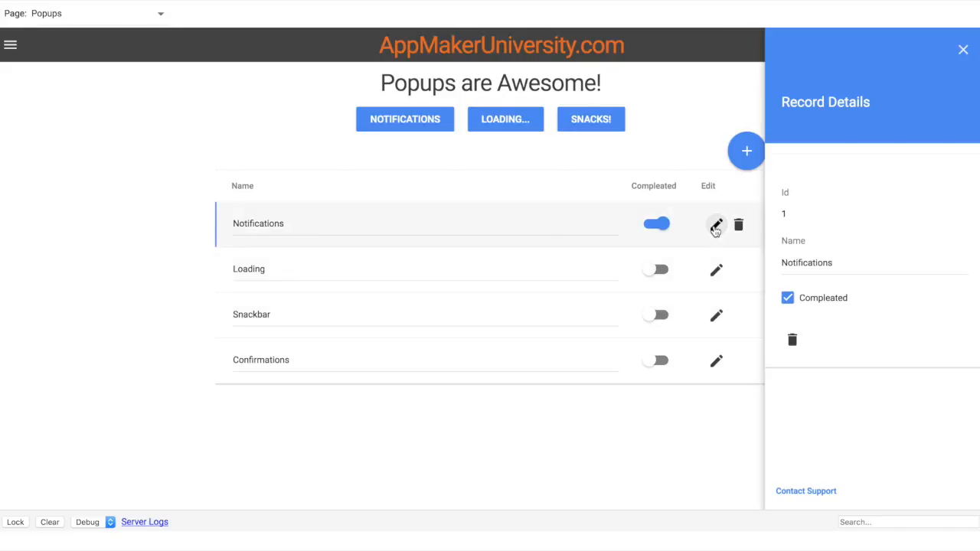
pyautogui.click(716, 273)
pyautogui.click(716, 316)
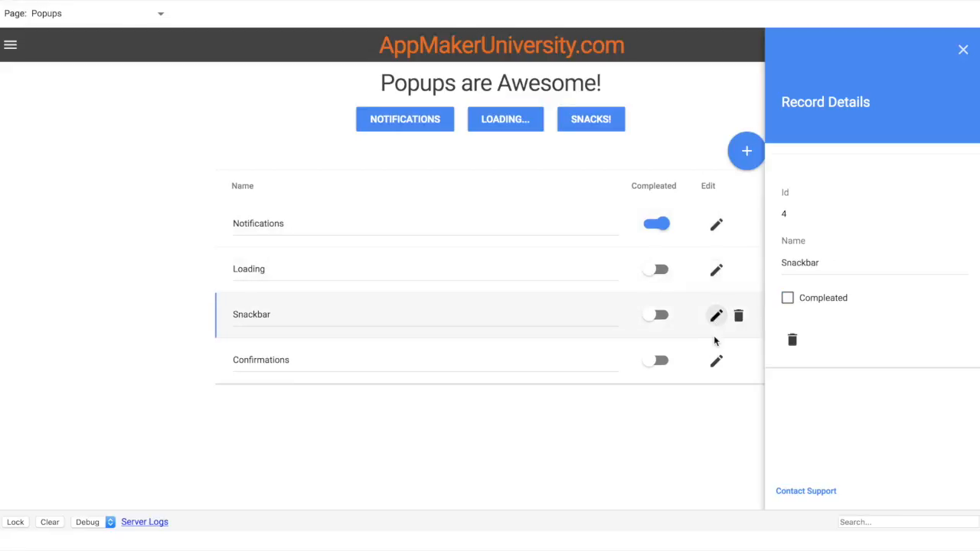
pyautogui.click(715, 363)
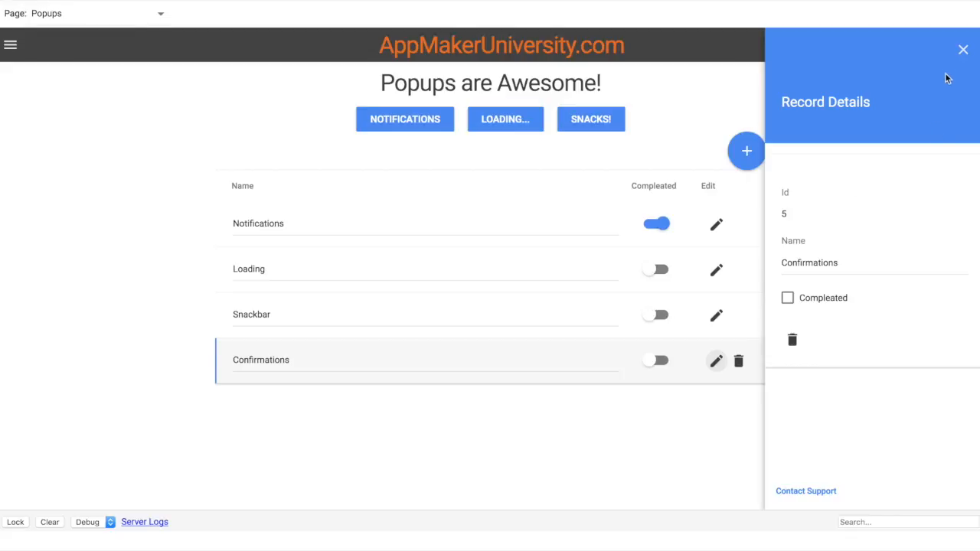
pyautogui.click(964, 50)
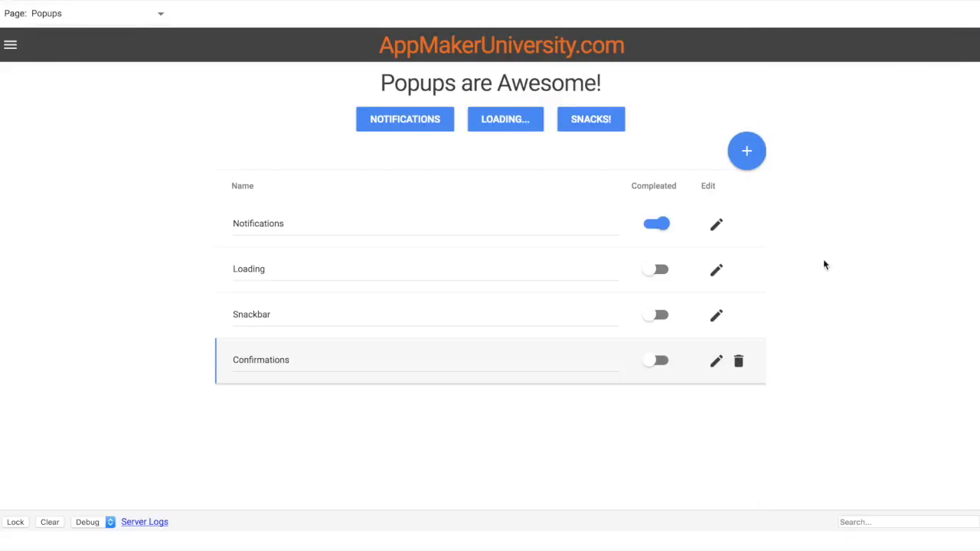
pyautogui.click(716, 271)
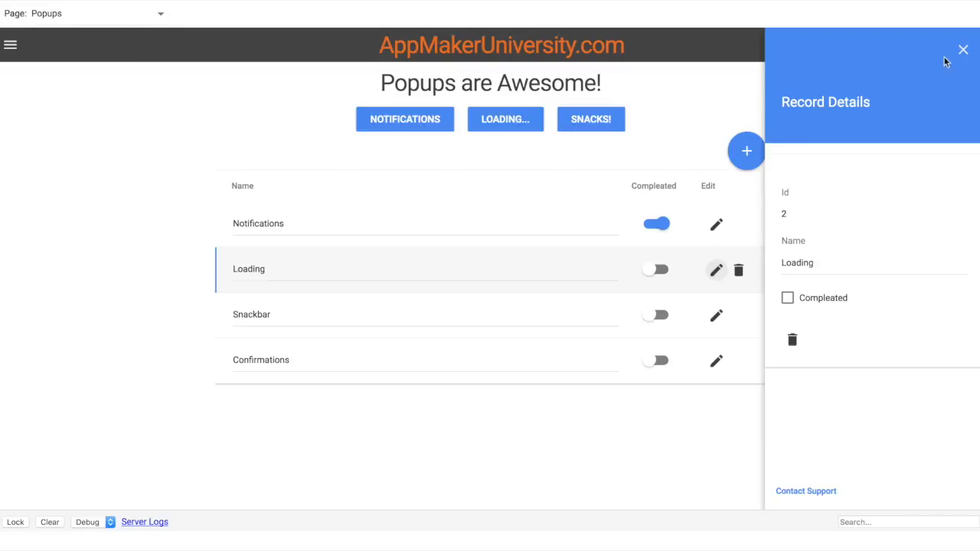
pyautogui.click(963, 50)
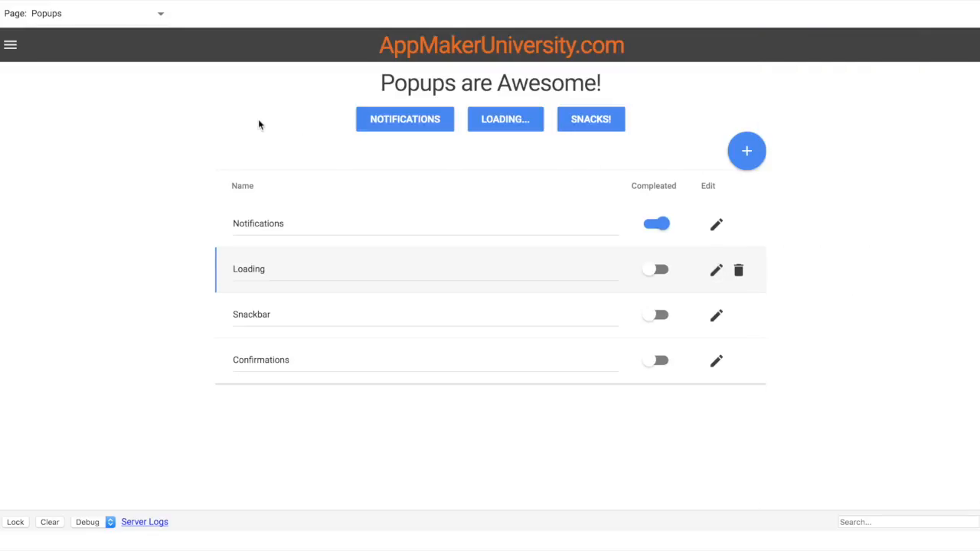